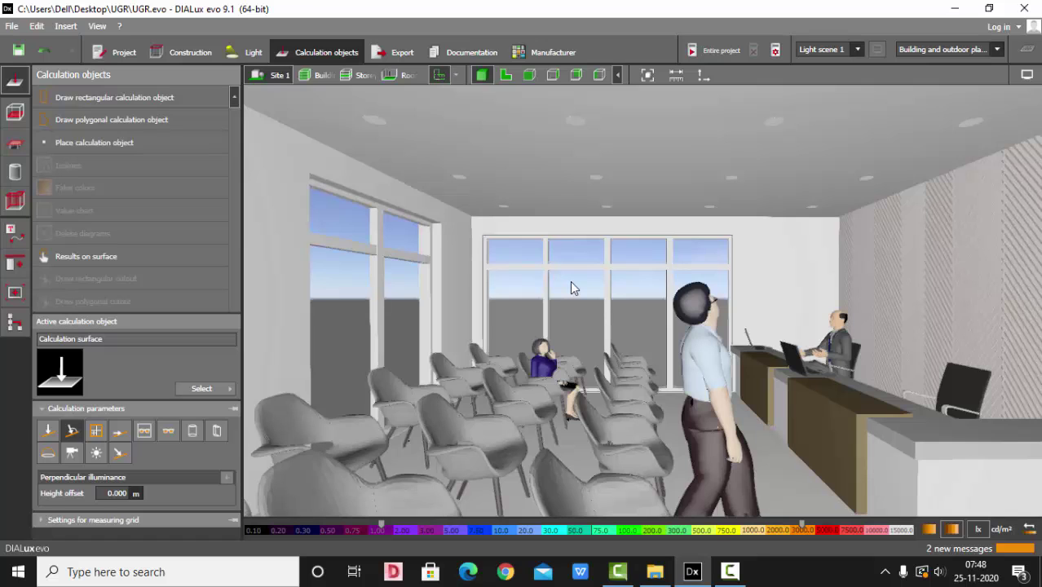
Step: Set the lamp type of the ceiling downlight arrangement to LED in the luminaires' lamp properties
click(245, 54)
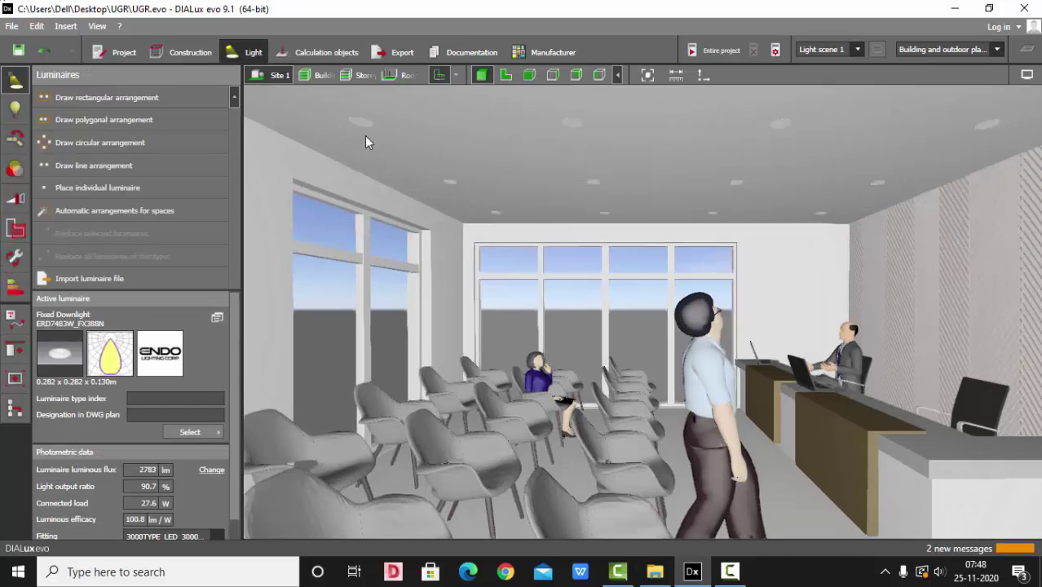
click(369, 123)
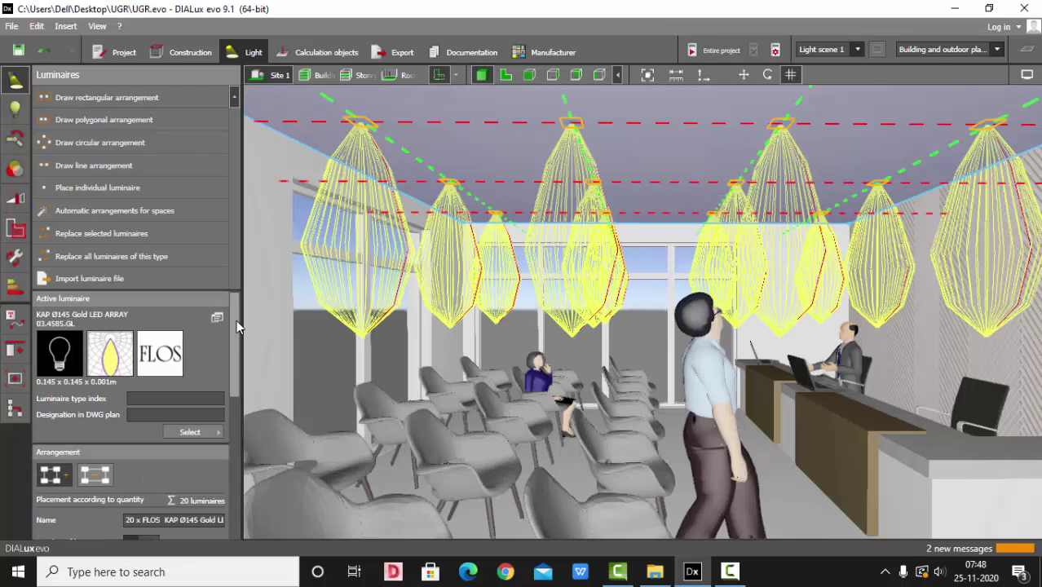
click(14, 110)
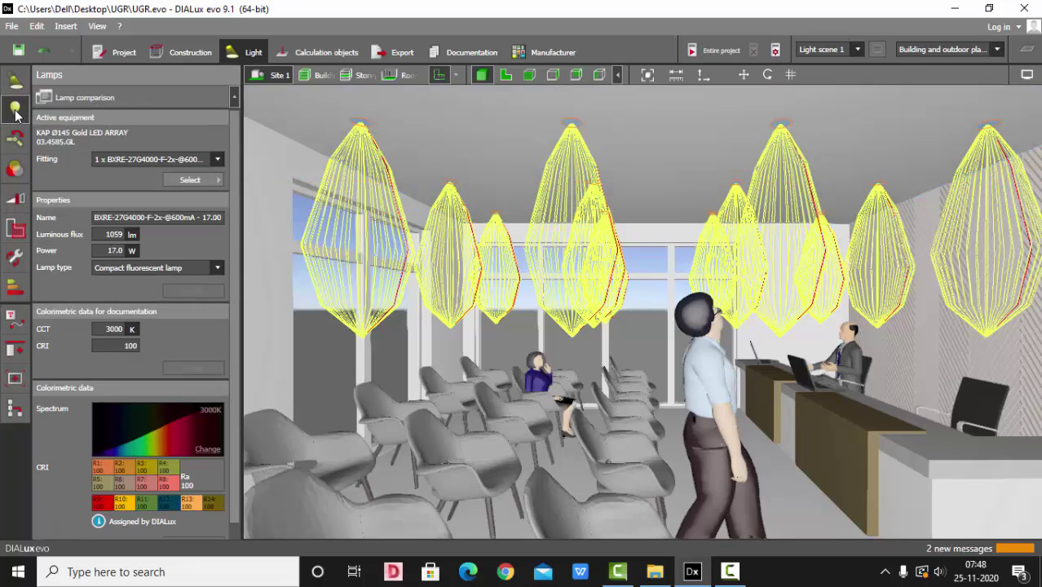
key(Escape)
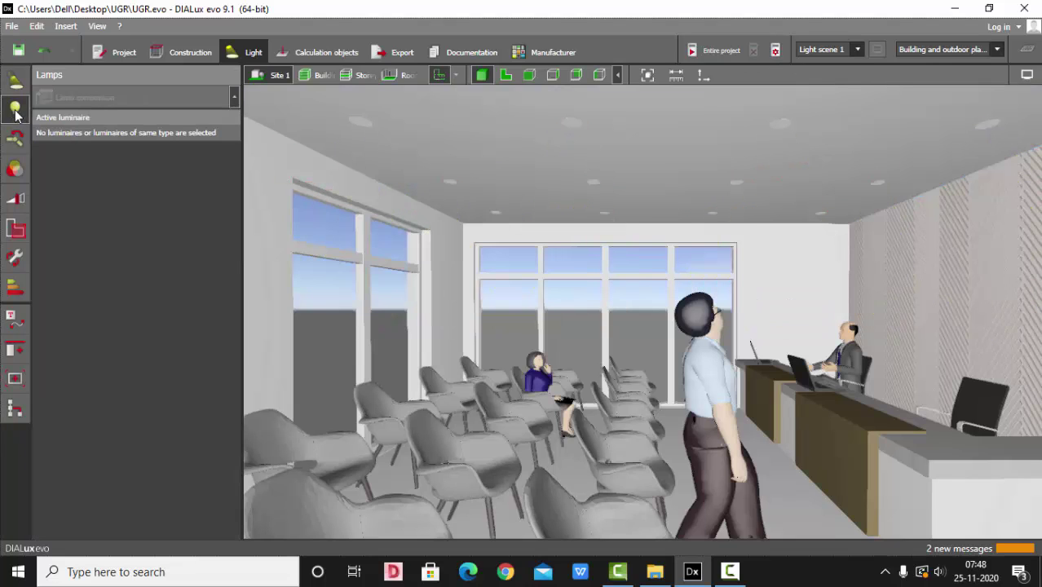
click(15, 80)
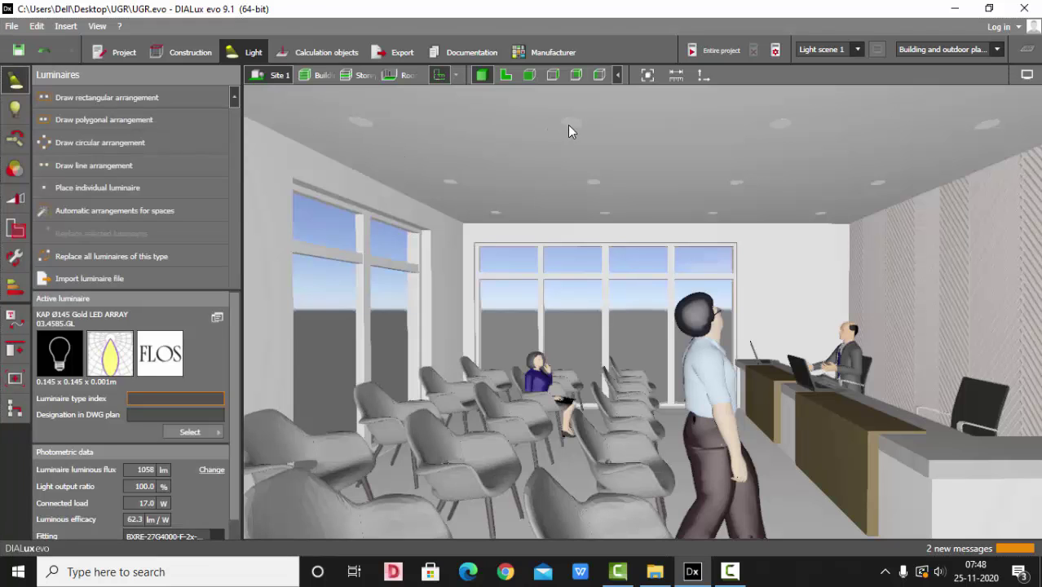
click(488, 169)
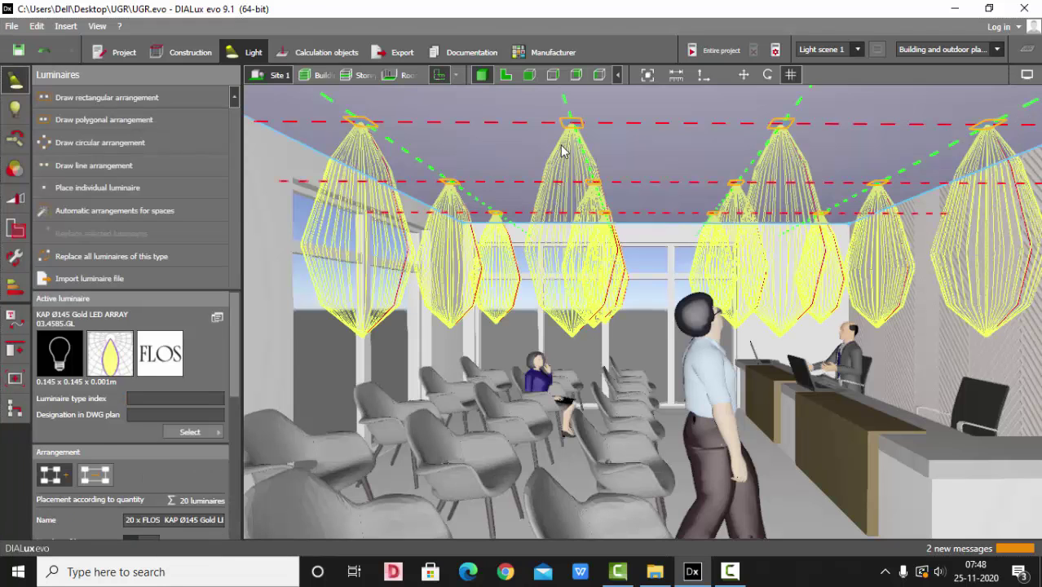
click(14, 109)
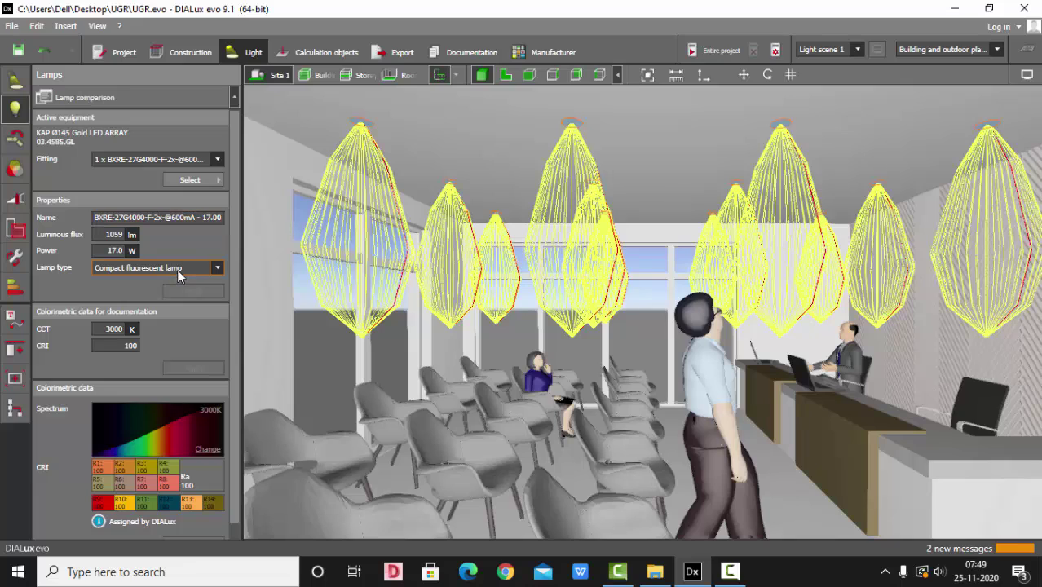
click(178, 268)
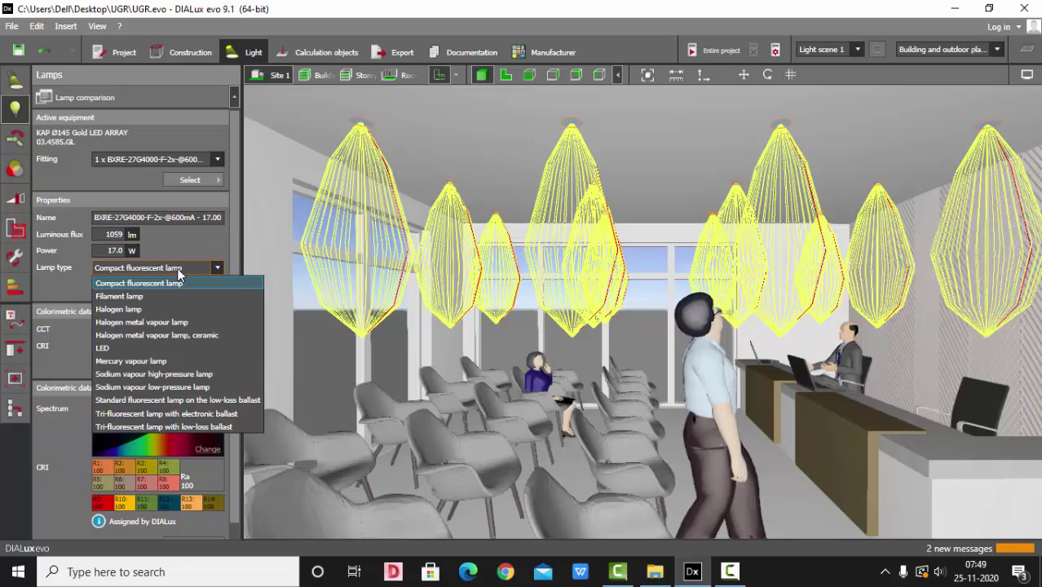
click(120, 347)
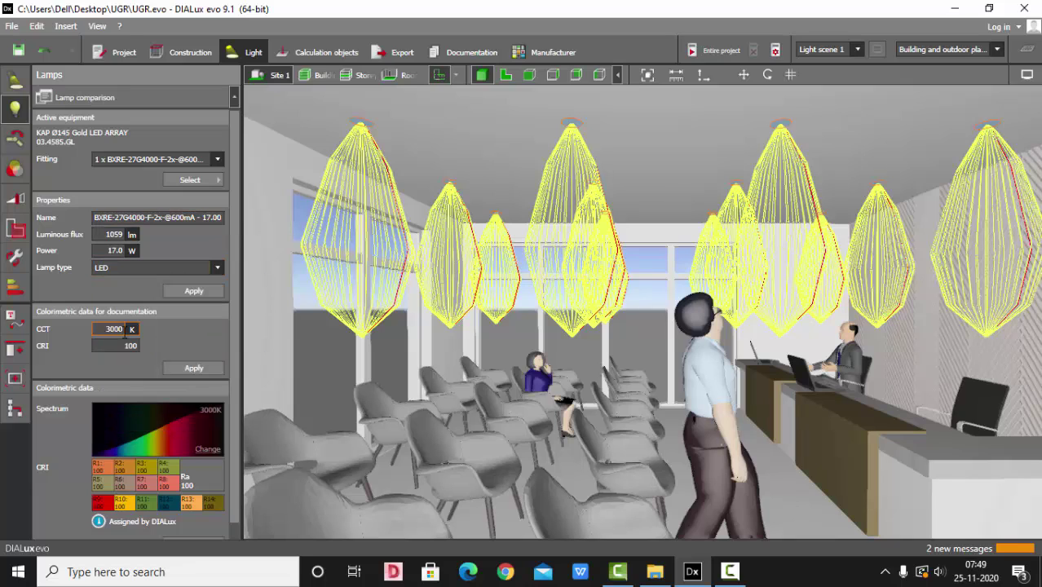
Step: Change the lamp's colour spectrum to the 5470K LED spectrum
click(208, 449)
mouse_move(267, 512)
click(402, 188)
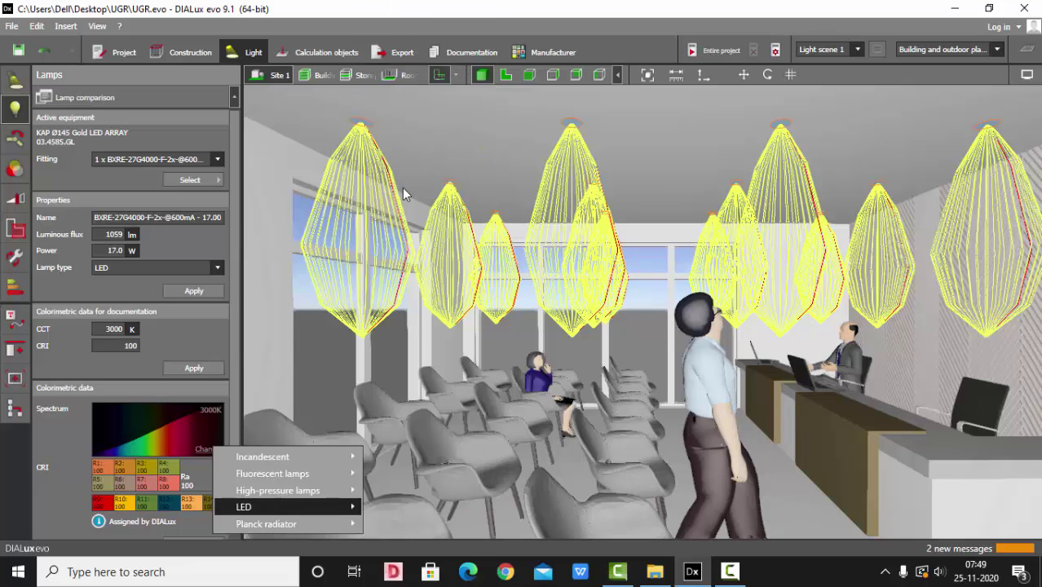
Step: Set the lamp's documented CCT to 5000 K and CRI to 90, apply them, and deselect the luminaires
click(113, 330)
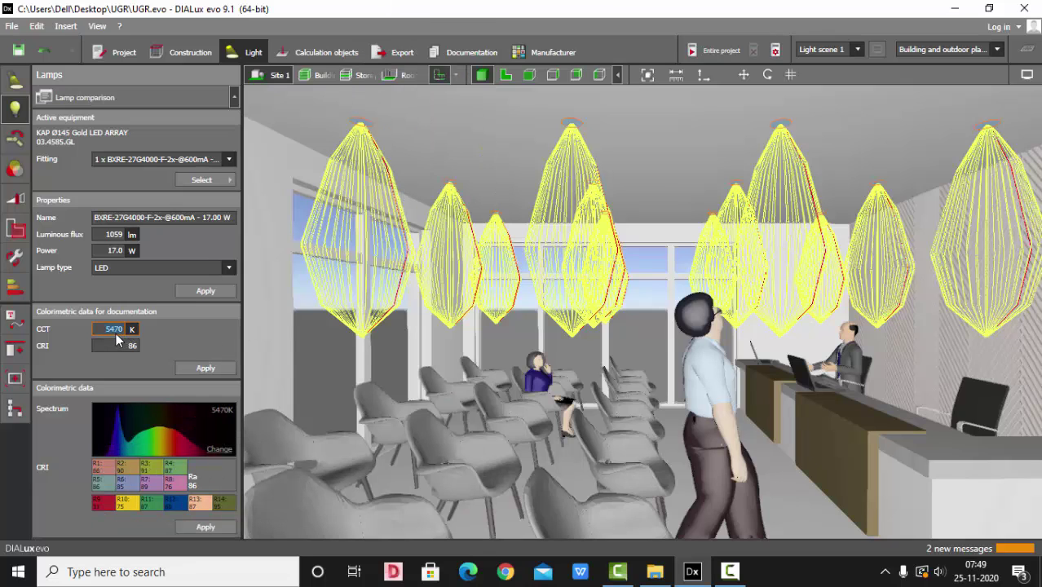
text(5000)
key(Return)
click(133, 351)
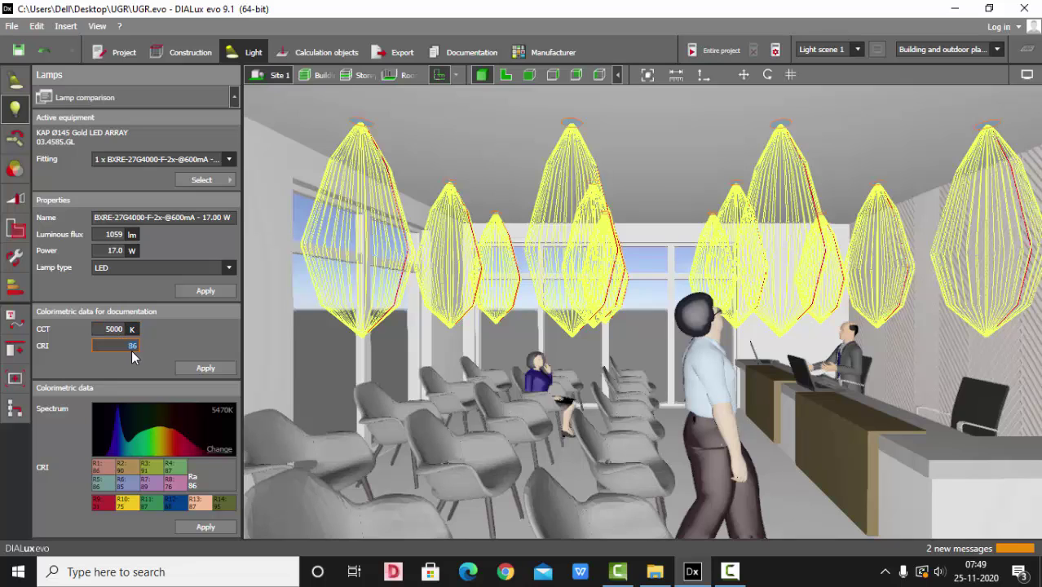
text(90)
key(Return)
click(194, 369)
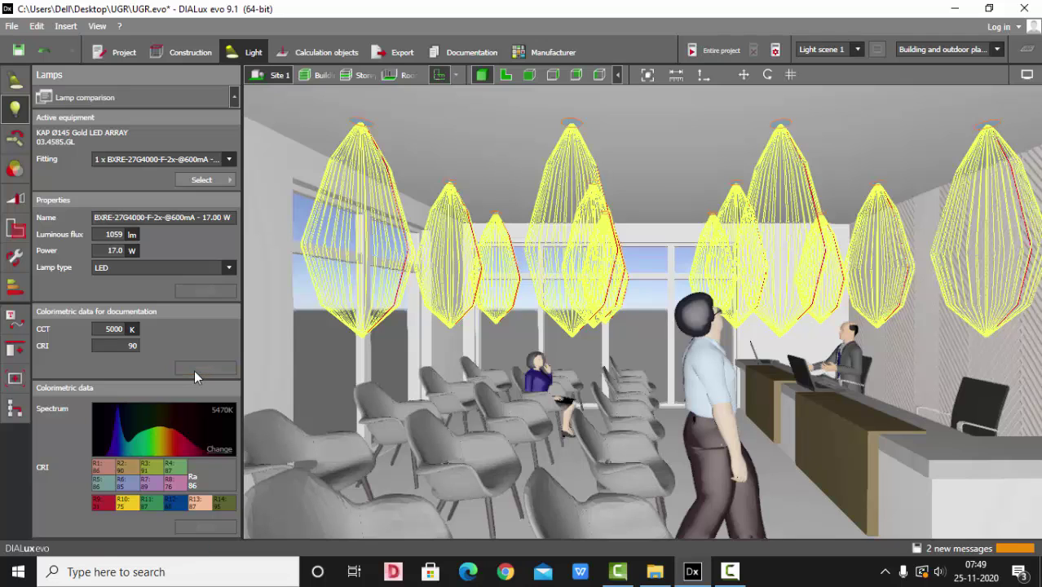
scroll(635, 298, down, 5)
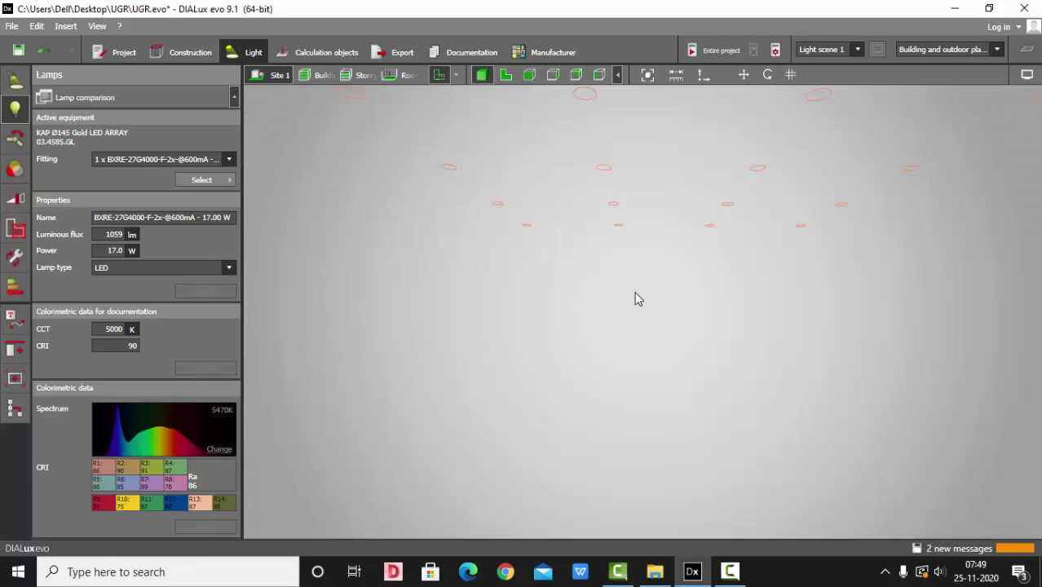
click(675, 177)
scroll(646, 308, up, 5)
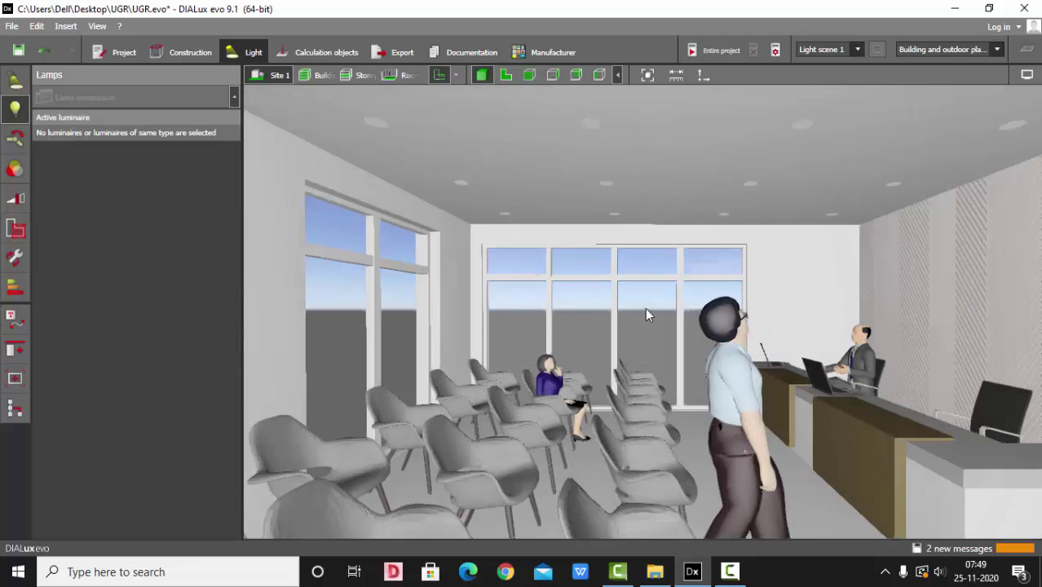
Step: Examine the room in 3D, looking at the seated and standing people, the chair rows and the reception desk
scroll(682, 180, down, 1)
mouse_move(725, 294)
right_down()
mouse_move(698, 298)
mouse_move(724, 294)
right_up()
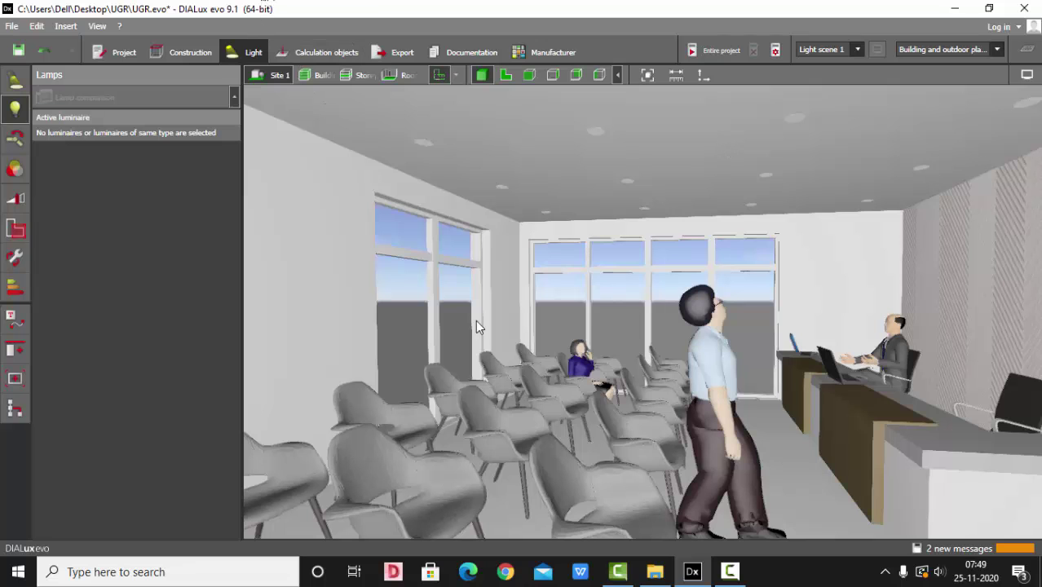
right_drag(485, 324, 574, 301)
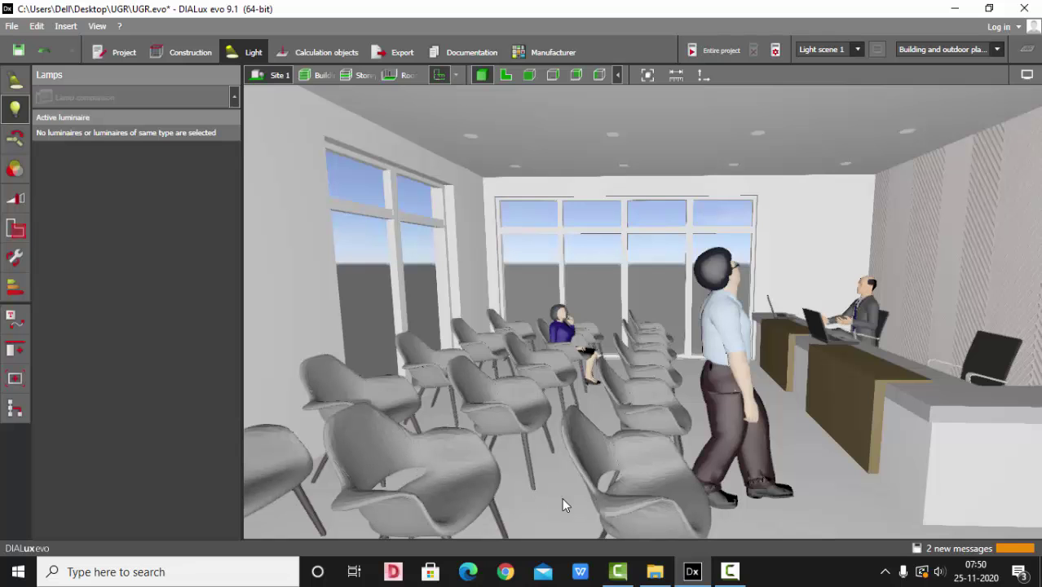
scroll(532, 386, down, 3)
scroll(752, 349, up, 5)
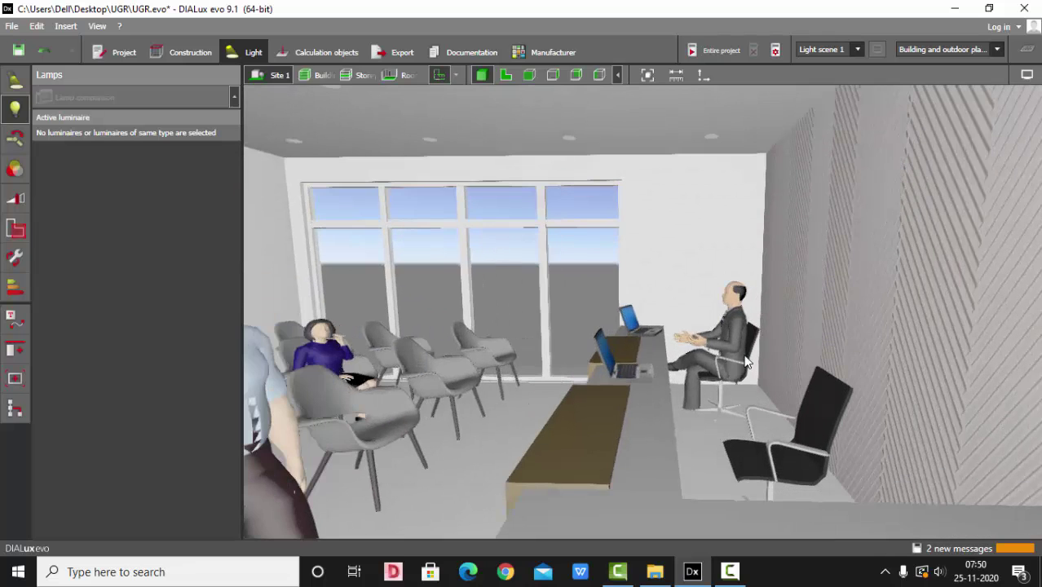
right_drag(744, 355, 783, 352)
scroll(816, 334, down, 2)
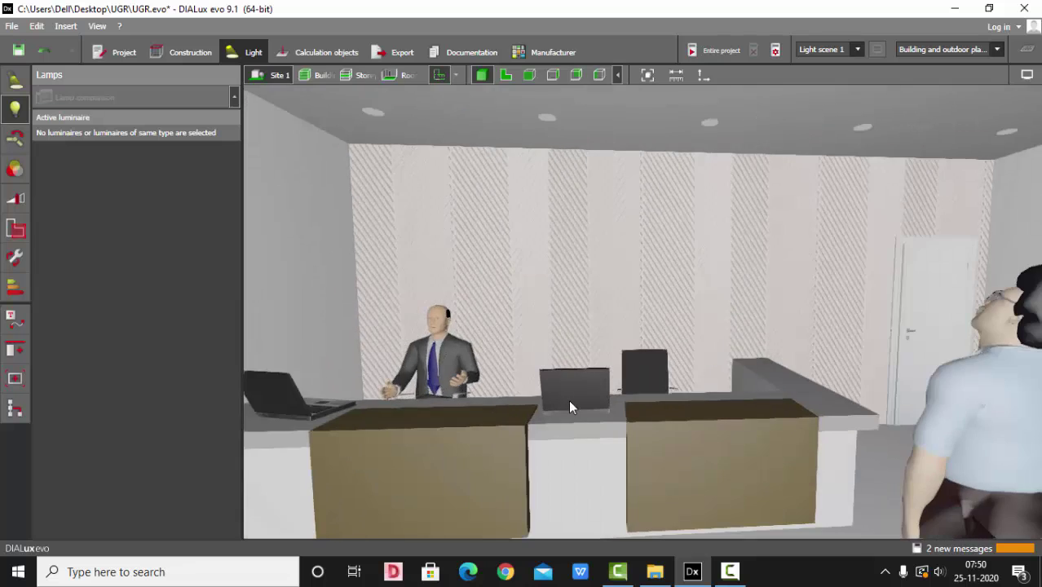
right_drag(568, 400, 580, 370)
scroll(745, 394, down, 2)
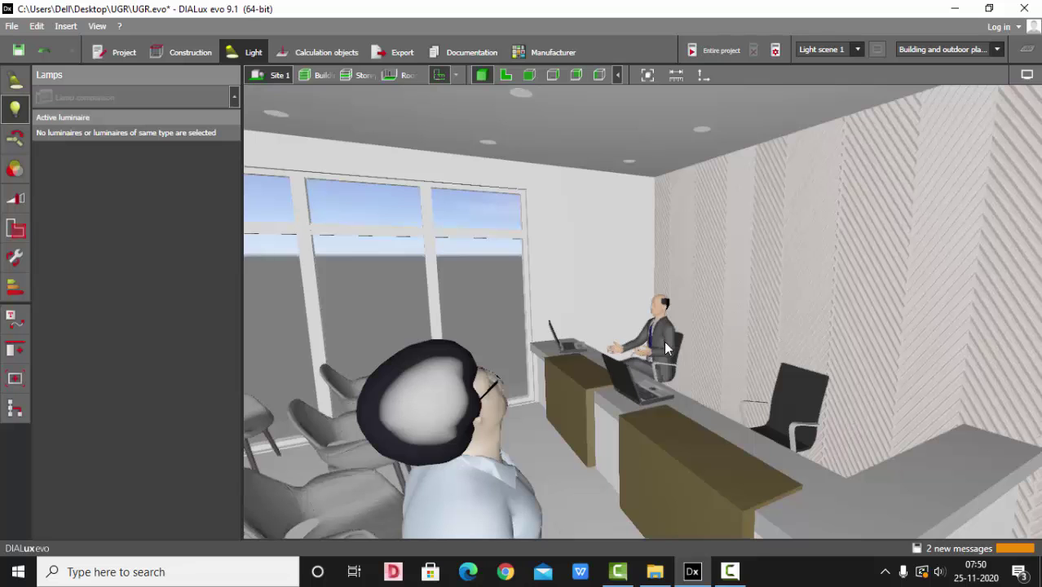
scroll(806, 265, down, 3)
right_drag(654, 368, 670, 363)
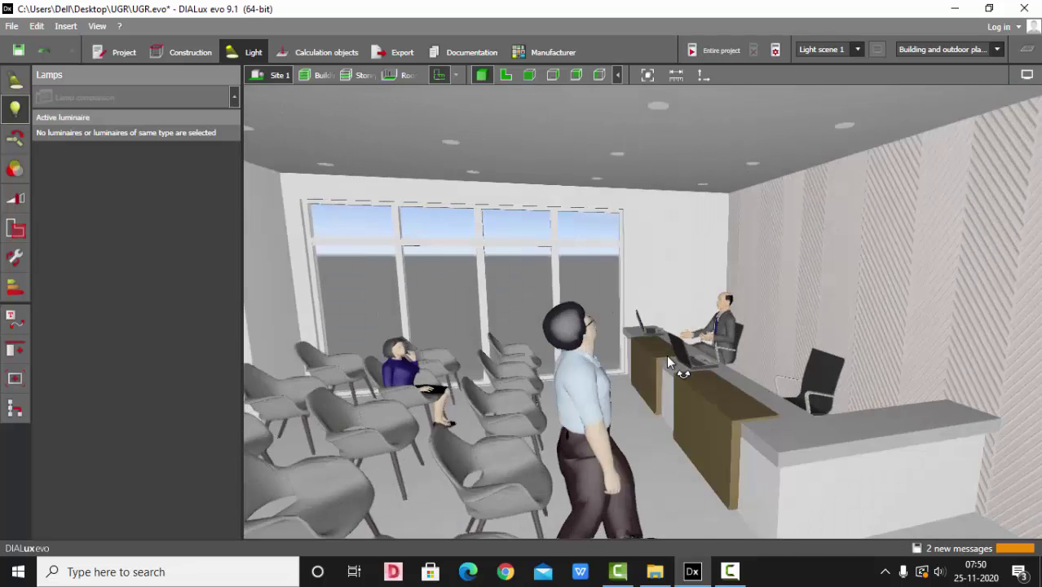
scroll(899, 284, down, 1)
right_drag(900, 290, 566, 358)
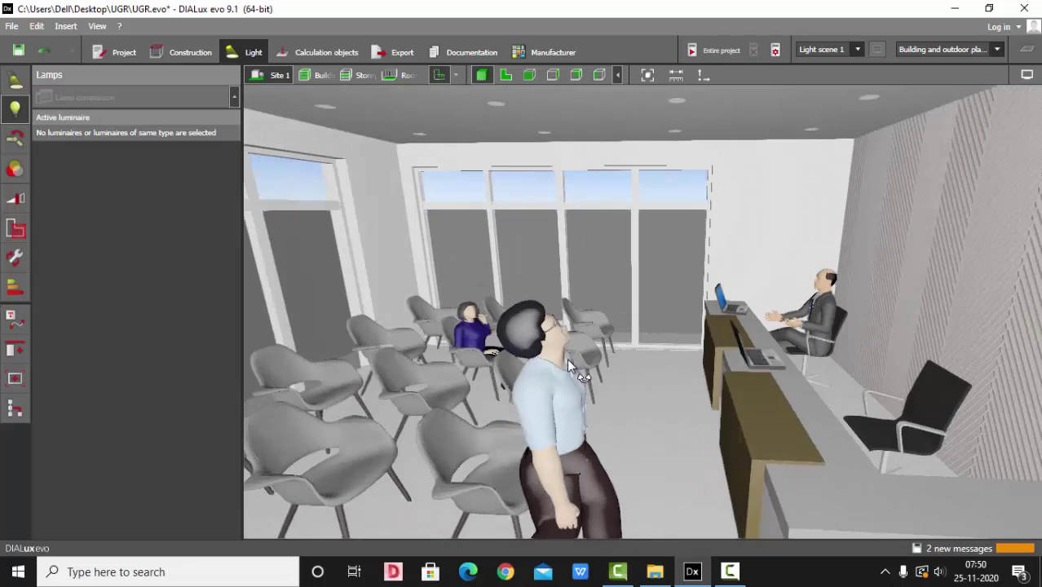
scroll(567, 357, down, 2)
scroll(509, 313, up, 2)
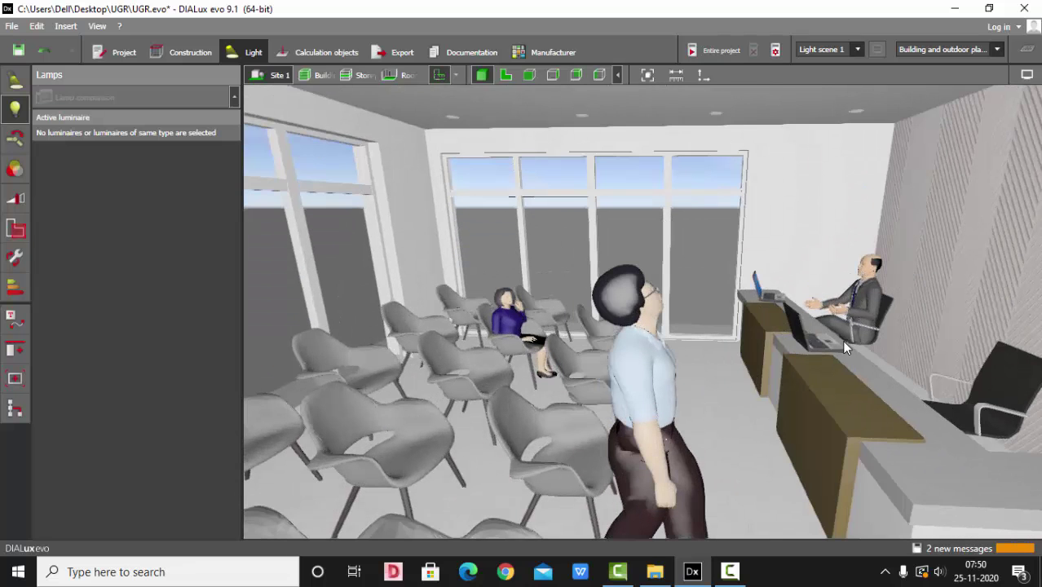
scroll(821, 300, down, 2)
right_drag(822, 300, 824, 358)
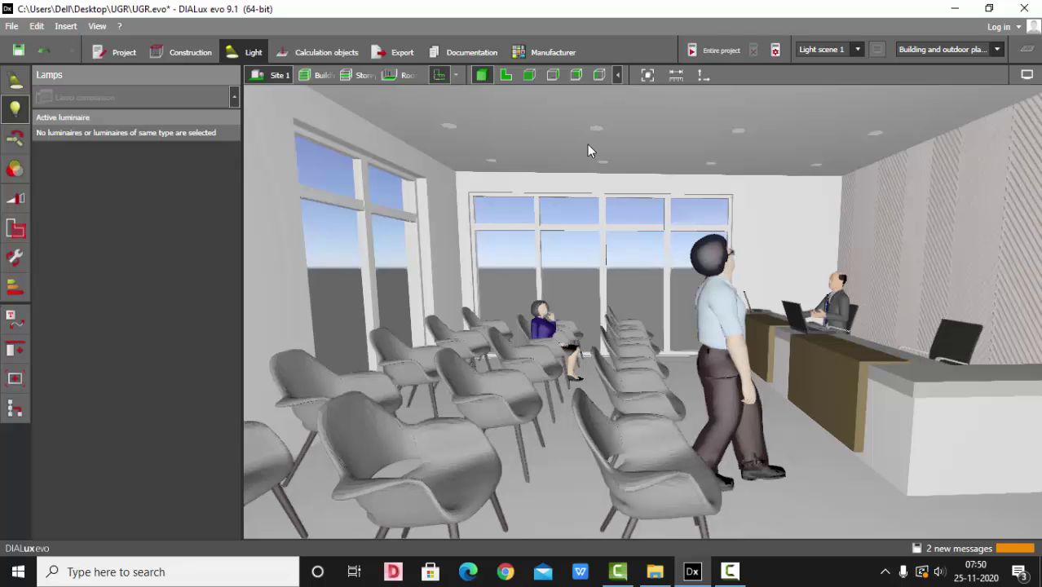
Step: Go to the calculation objects and inspect the room in floor plan and the seated woman in 3D
click(326, 52)
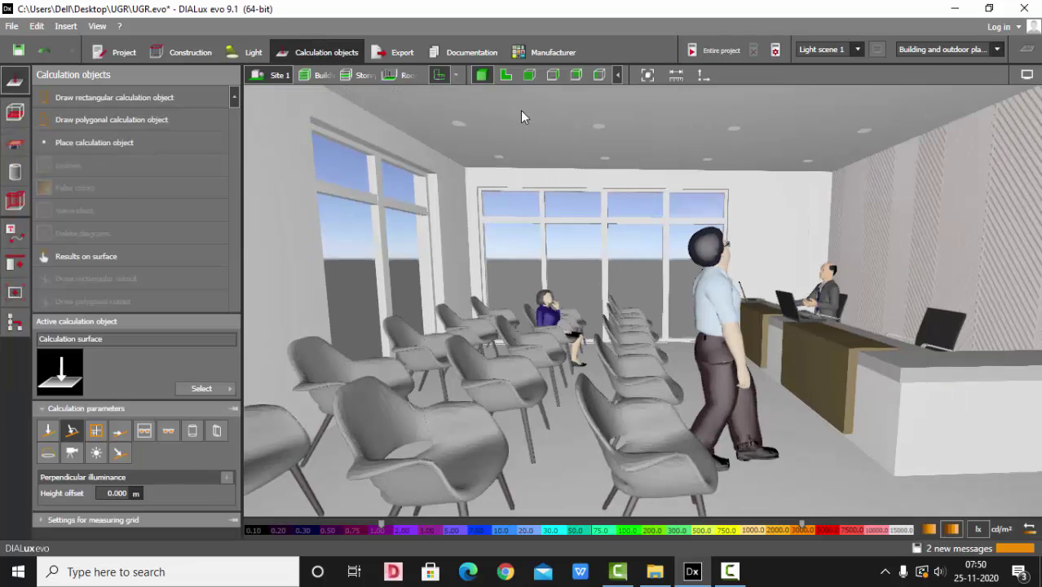
click(505, 77)
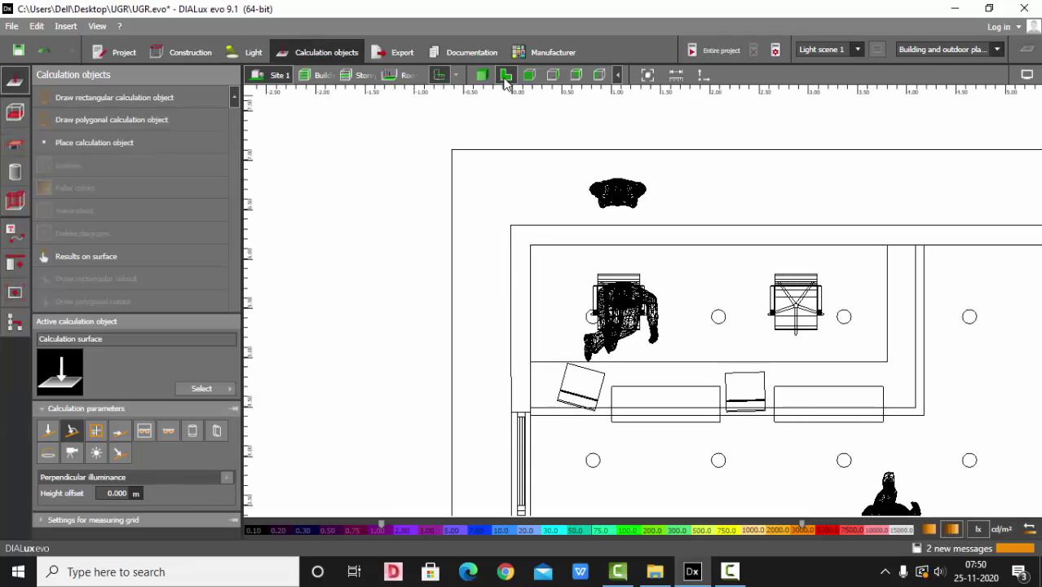
scroll(329, 194, down, 3)
scroll(564, 424, up, 2)
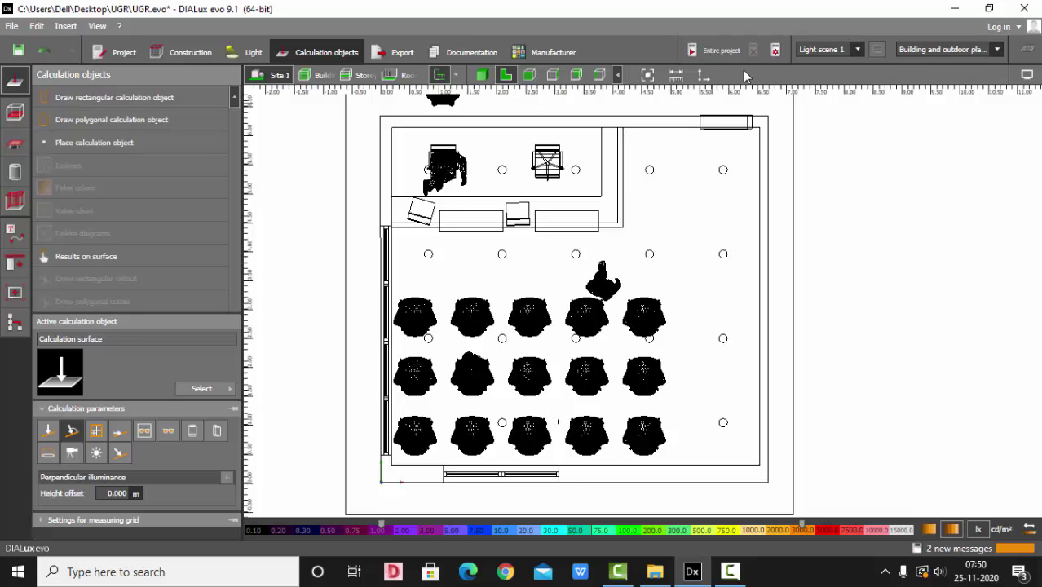
click(482, 75)
scroll(510, 352, up, 5)
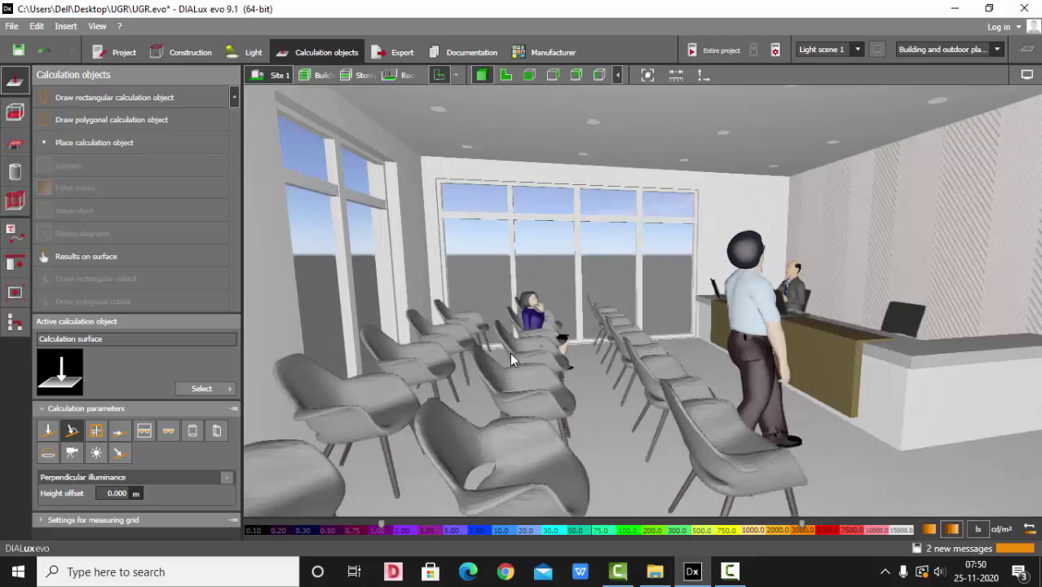
right_drag(597, 285, 686, 245)
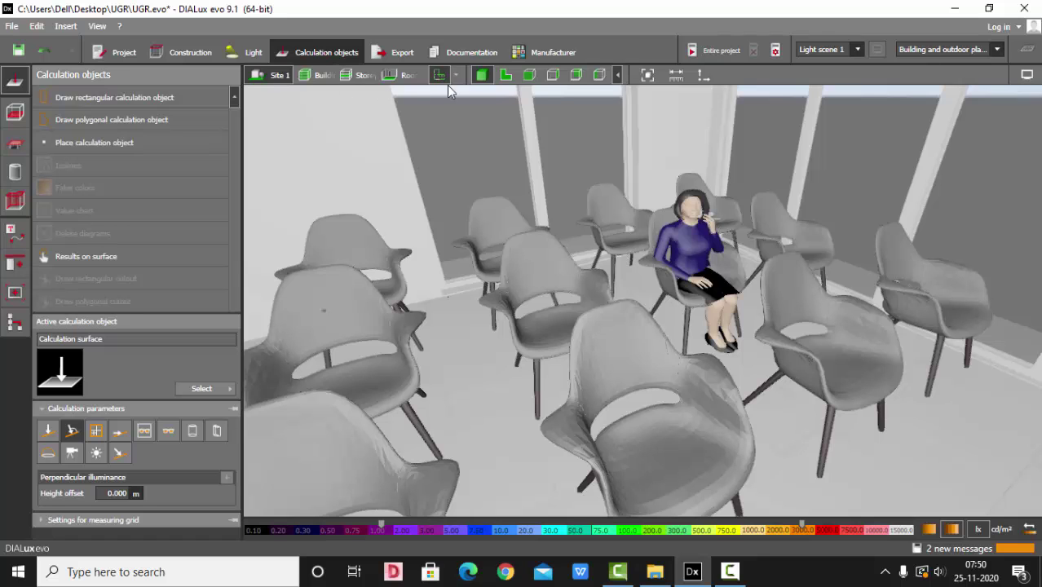
Step: In the floor plan, draw a rectangular calculation surface about 4.84 m by 0.67 m over the middle row of chairs
click(499, 76)
scroll(377, 347, up, 5)
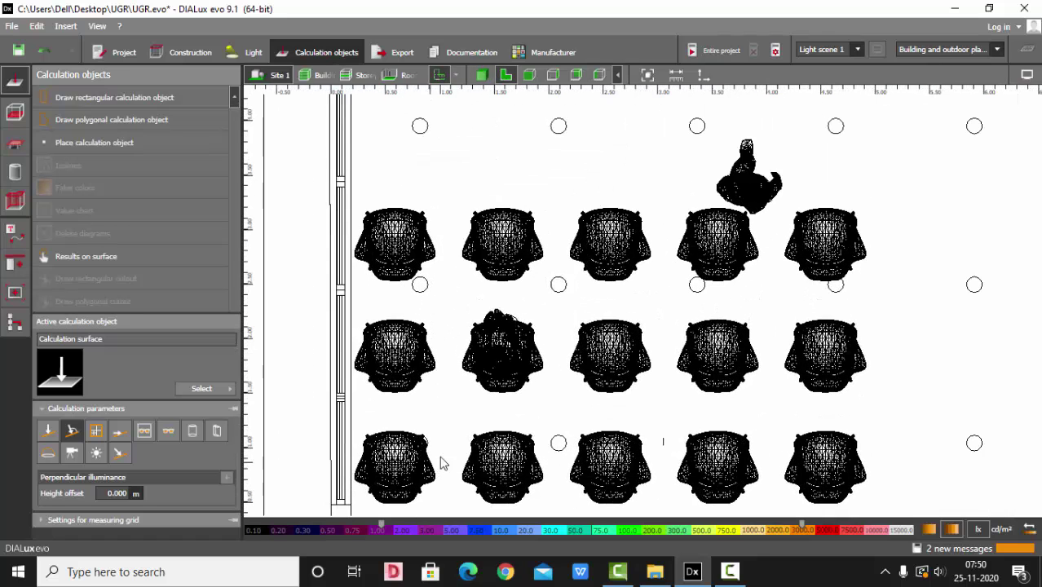
scroll(375, 346, down, 3)
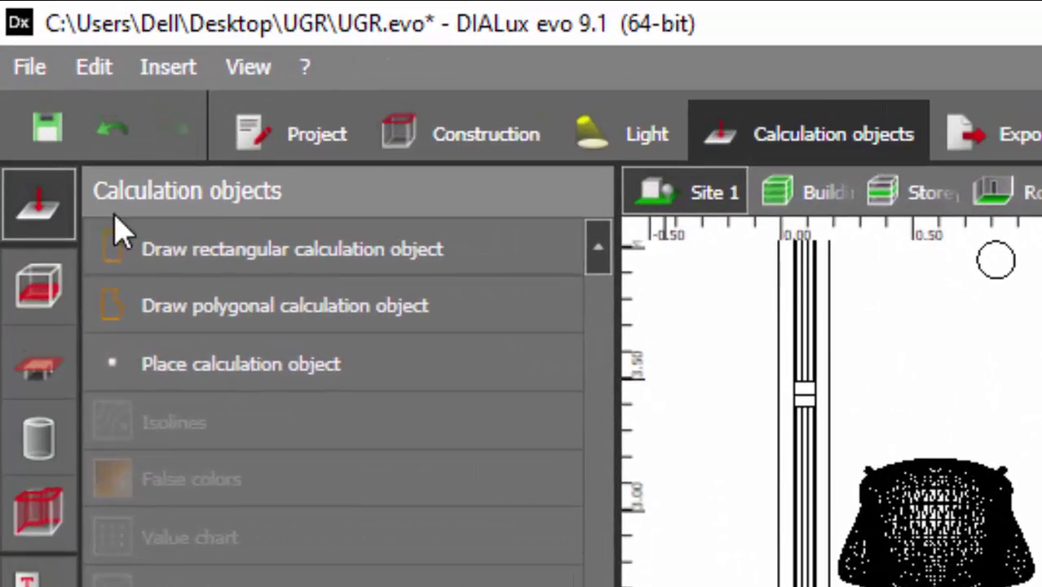
click(258, 249)
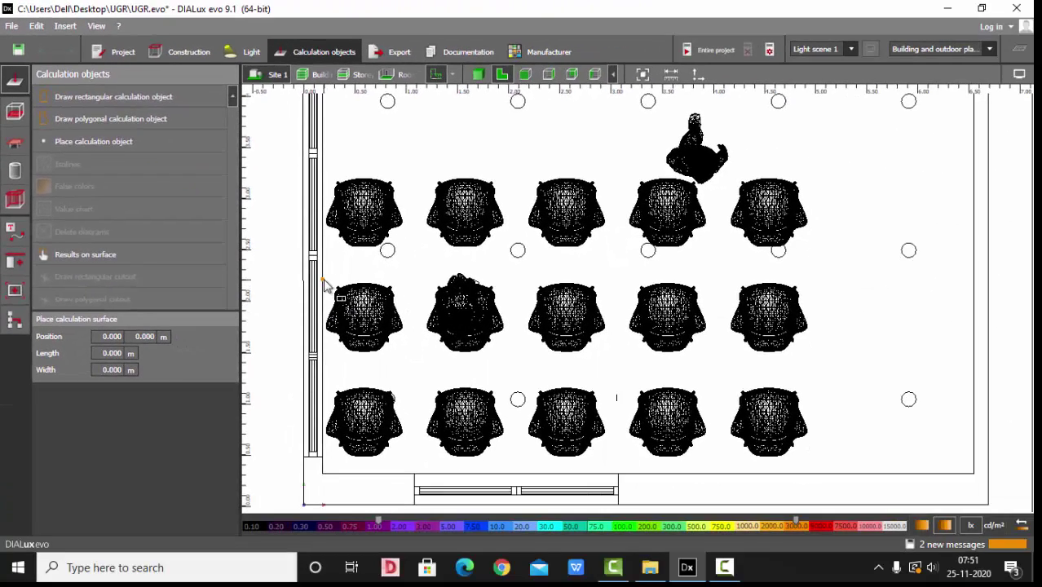
click(577, 498)
key(Escape)
click(326, 284)
click(327, 352)
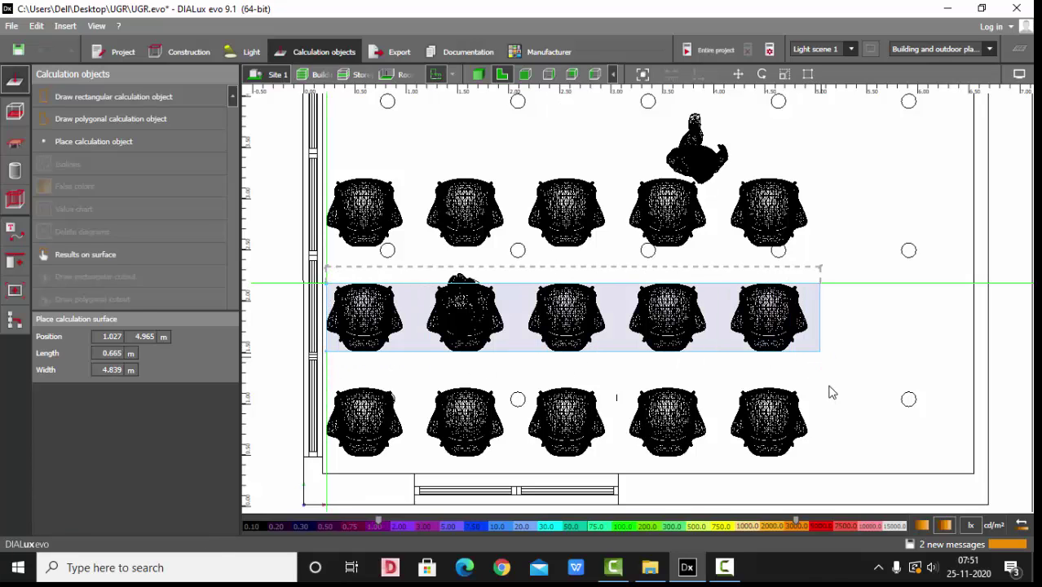
click(805, 369)
scroll(575, 318, up, 2)
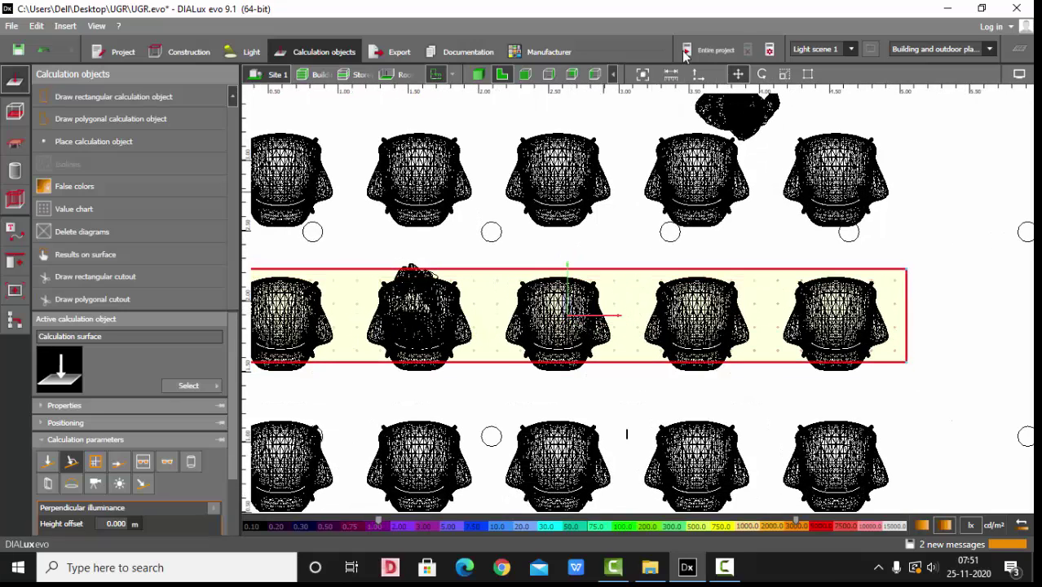
scroll(677, 224, down, 1)
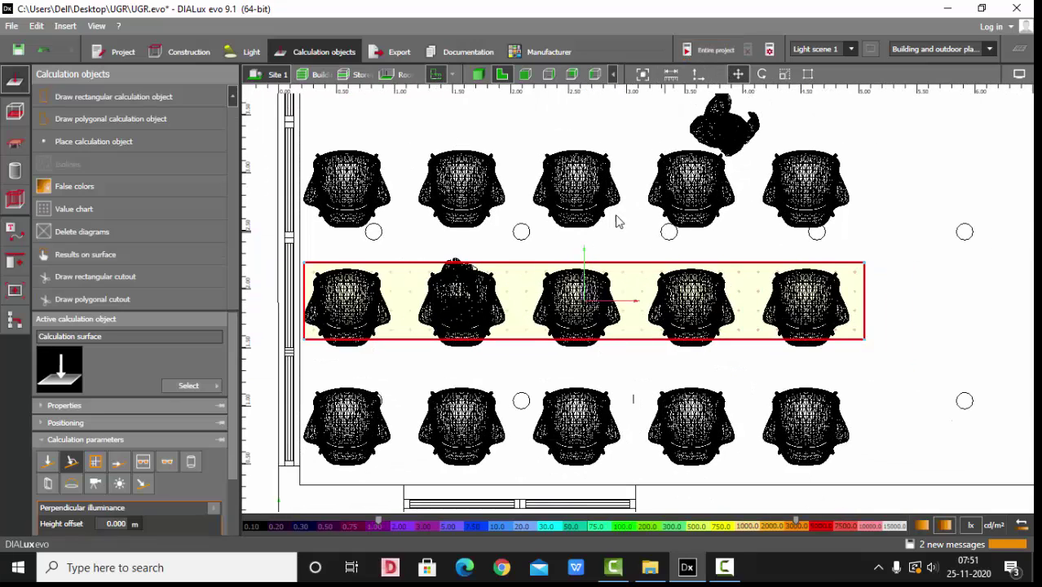
Step: View the room in 3D and set the calculation surface's height position to 0.850 m
click(486, 76)
scroll(600, 351, down, 4)
scroll(613, 377, down, 2)
right_drag(612, 377, 673, 340)
scroll(695, 333, up, 2)
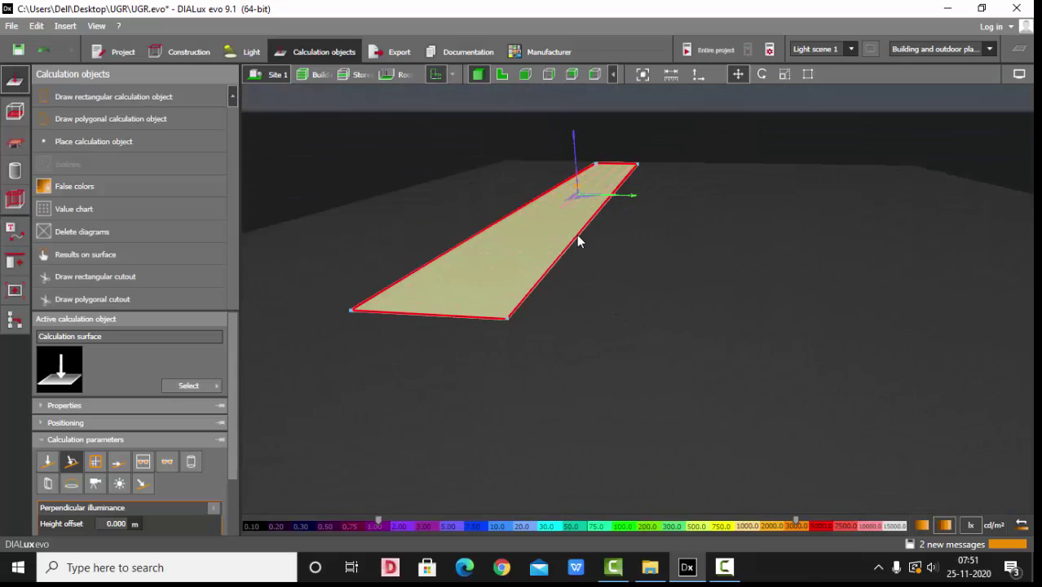
scroll(136, 404, down, 2)
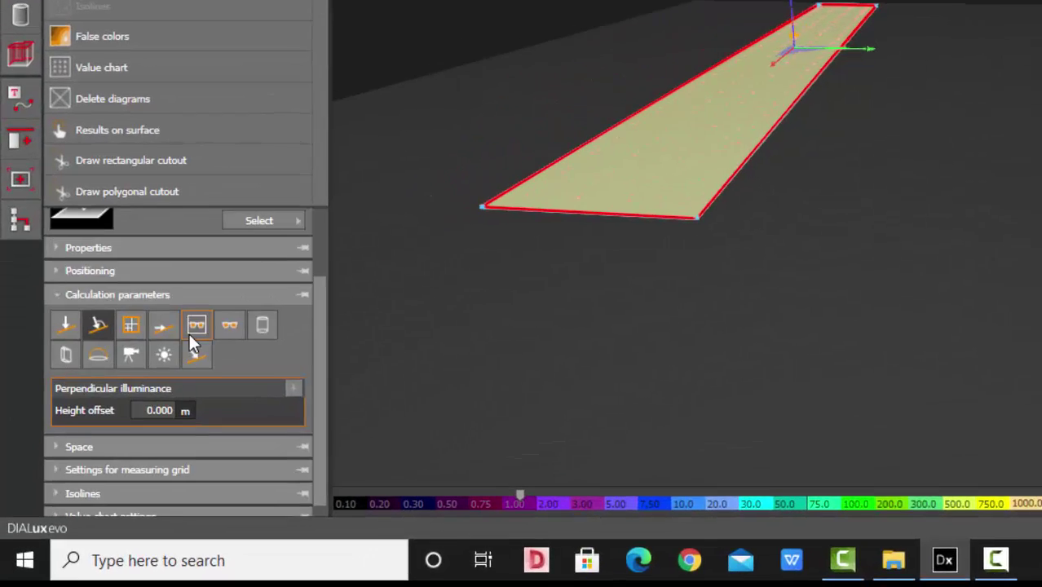
scroll(282, 342, down, 1)
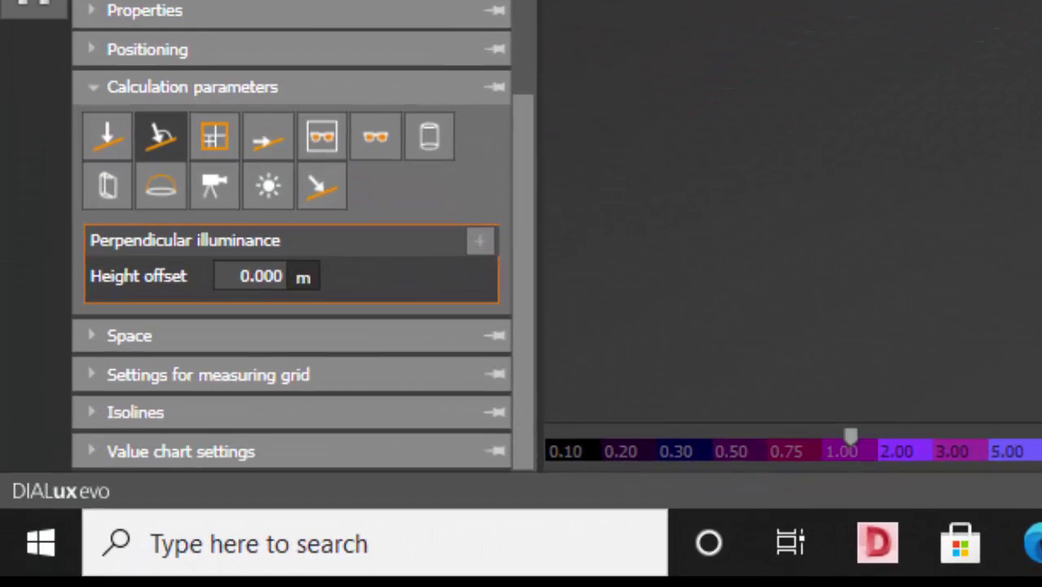
click(223, 61)
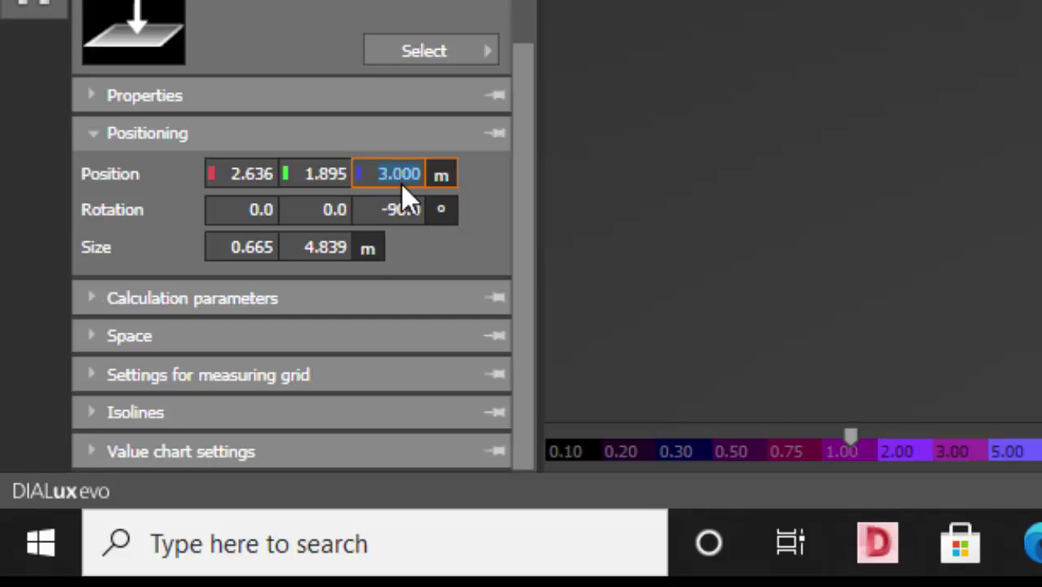
key(Return)
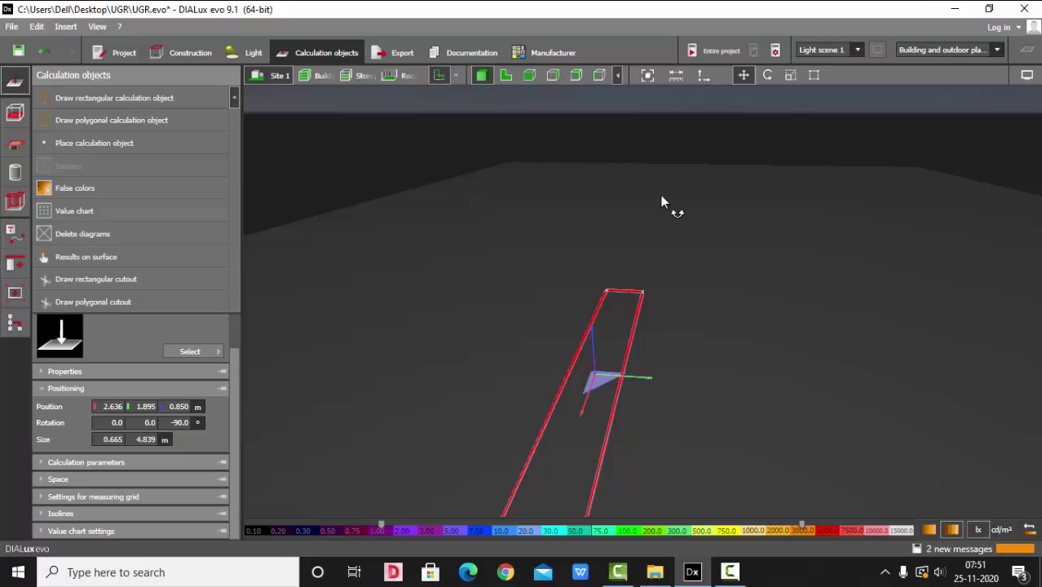
Step: Examine the calculation surface's height and coverage over the middle row of chairs in 3D and in the floor plan
right_drag(662, 196, 644, 168)
scroll(651, 333, up, 4)
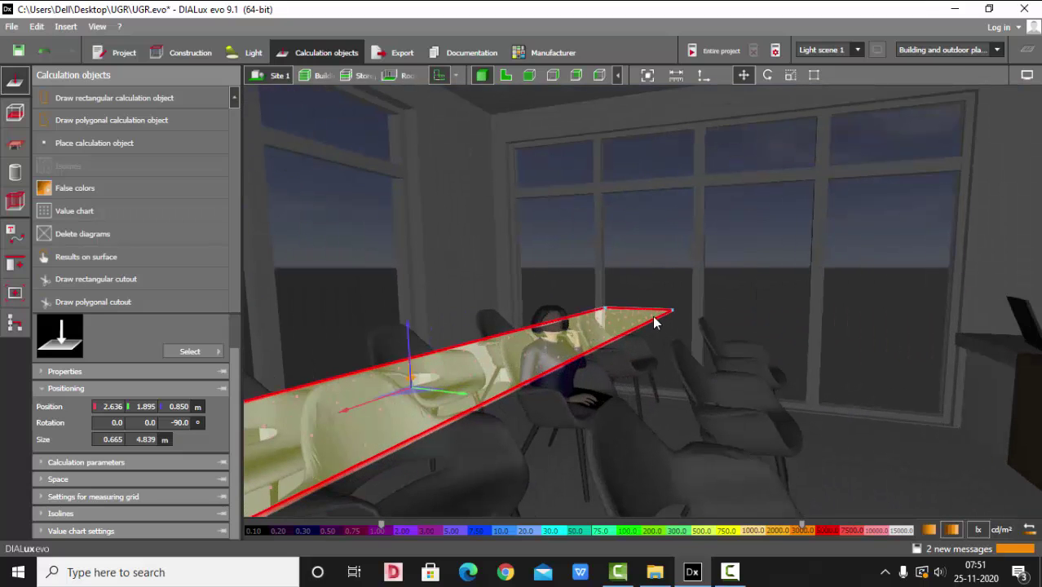
scroll(726, 291, down, 2)
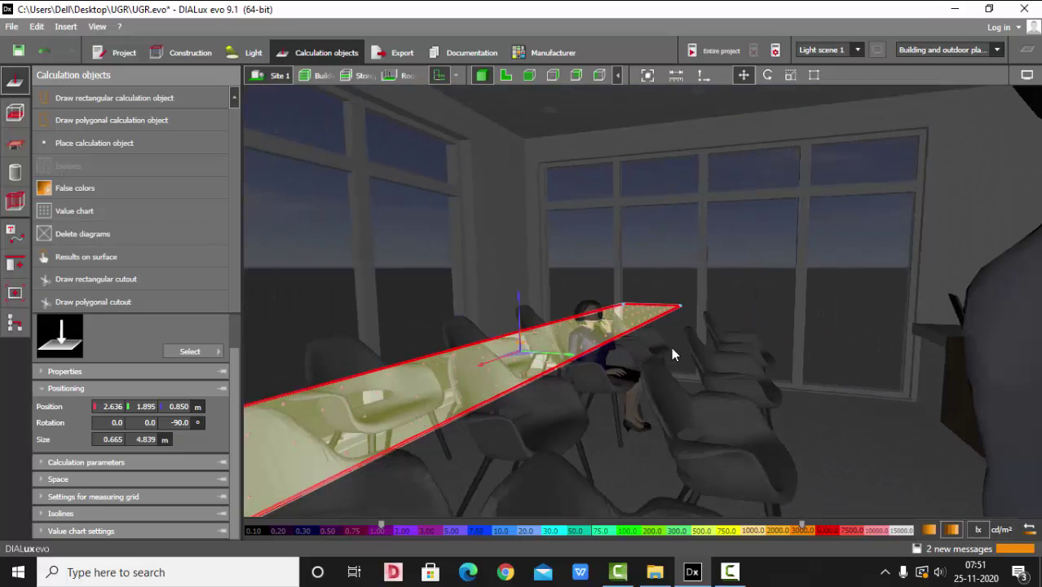
scroll(822, 304, down, 3)
scroll(715, 349, down, 2)
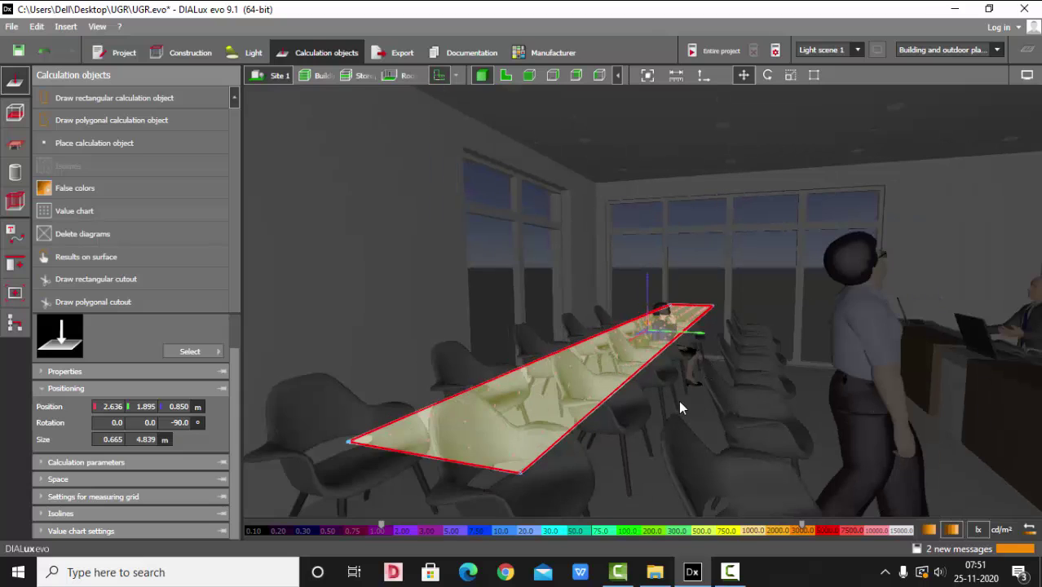
right_drag(680, 408, 714, 379)
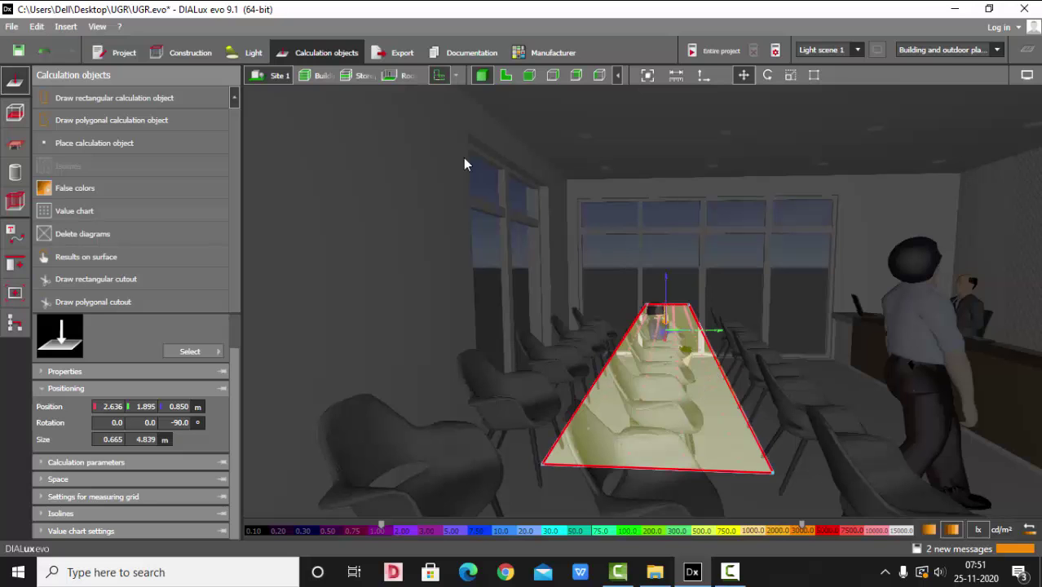
right_drag(963, 415, 398, 260)
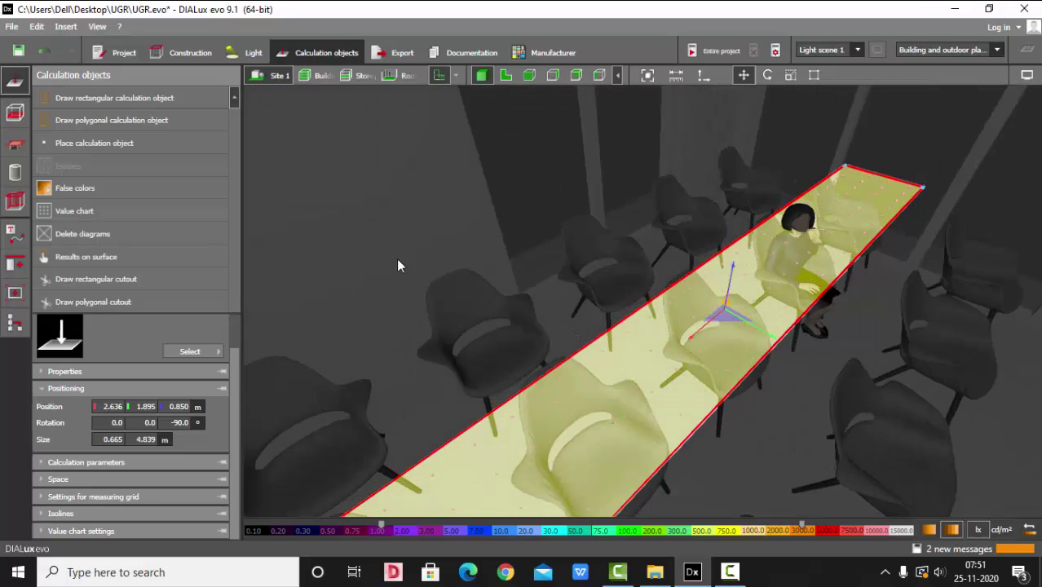
right_drag(606, 328, 546, 349)
right_drag(612, 390, 565, 410)
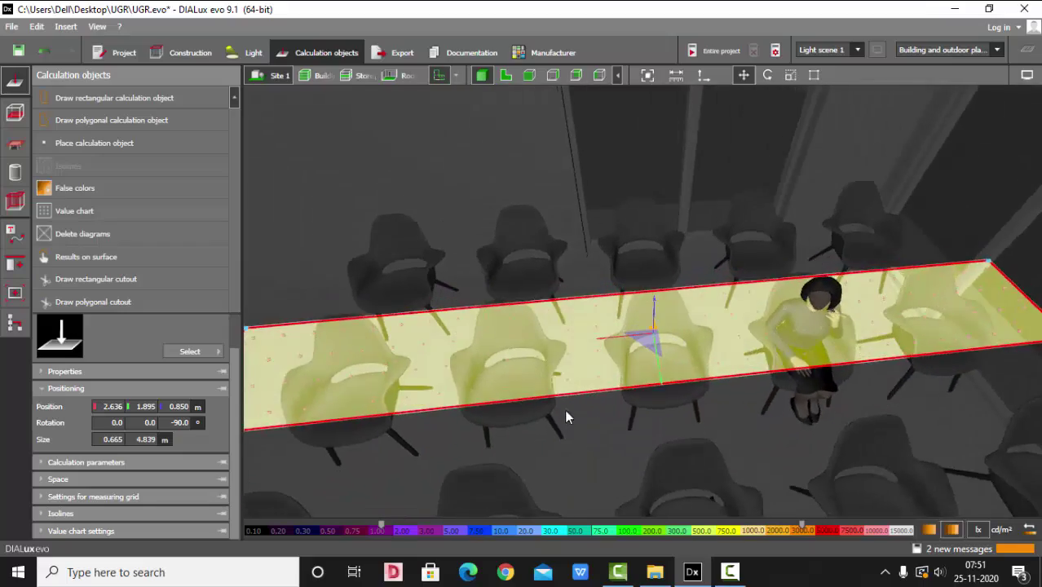
scroll(535, 348, up, 5)
scroll(562, 328, up, 2)
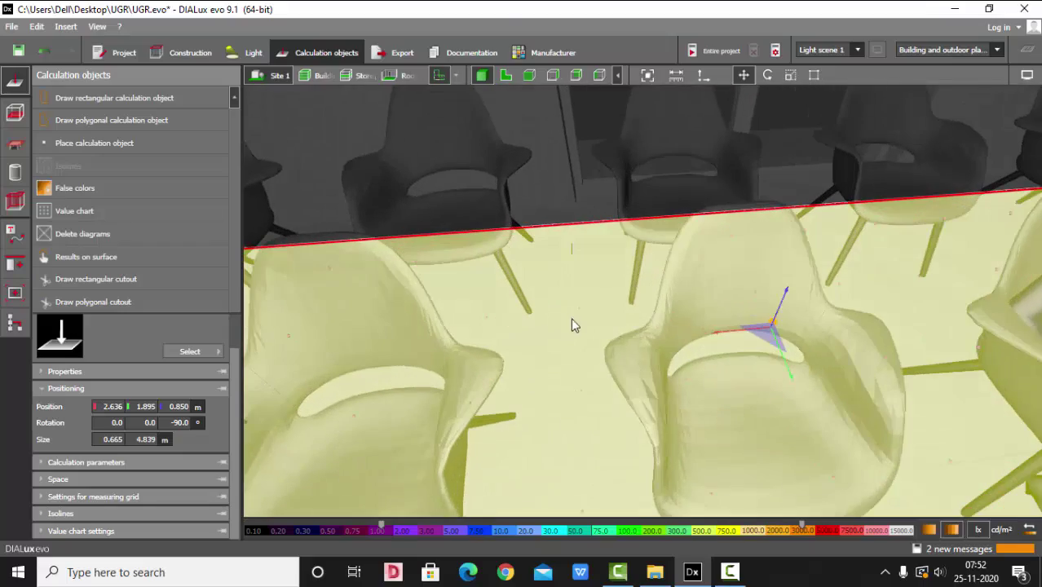
click(506, 75)
scroll(526, 333, up, 5)
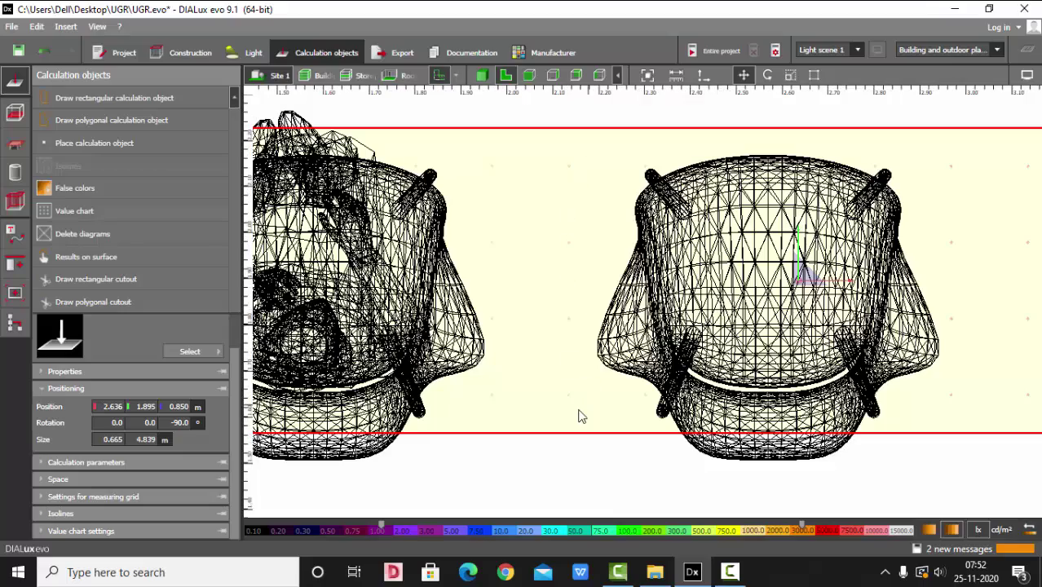
scroll(570, 272, down, 4)
scroll(701, 244, down, 4)
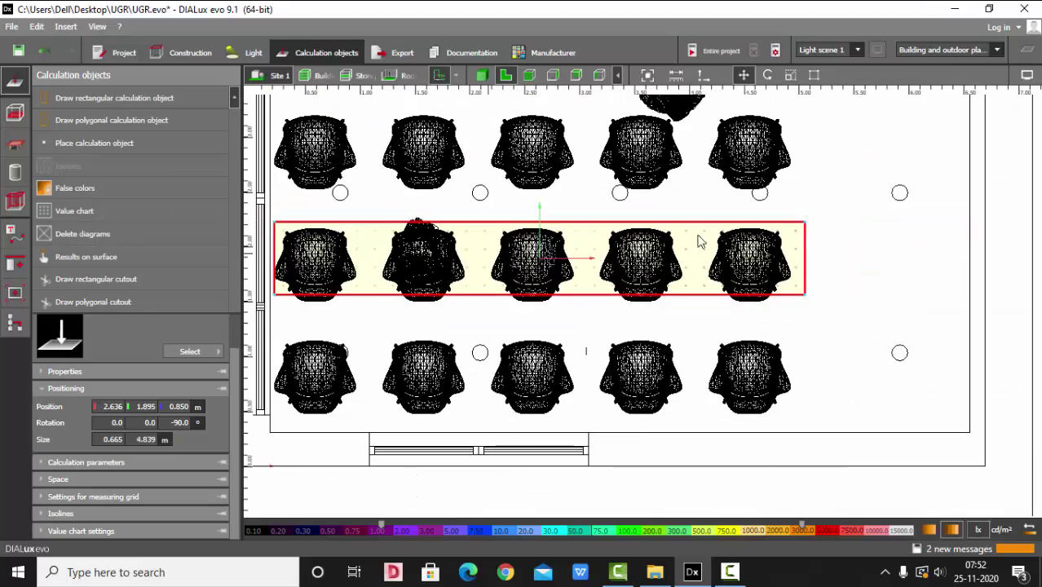
scroll(766, 261, up, 3)
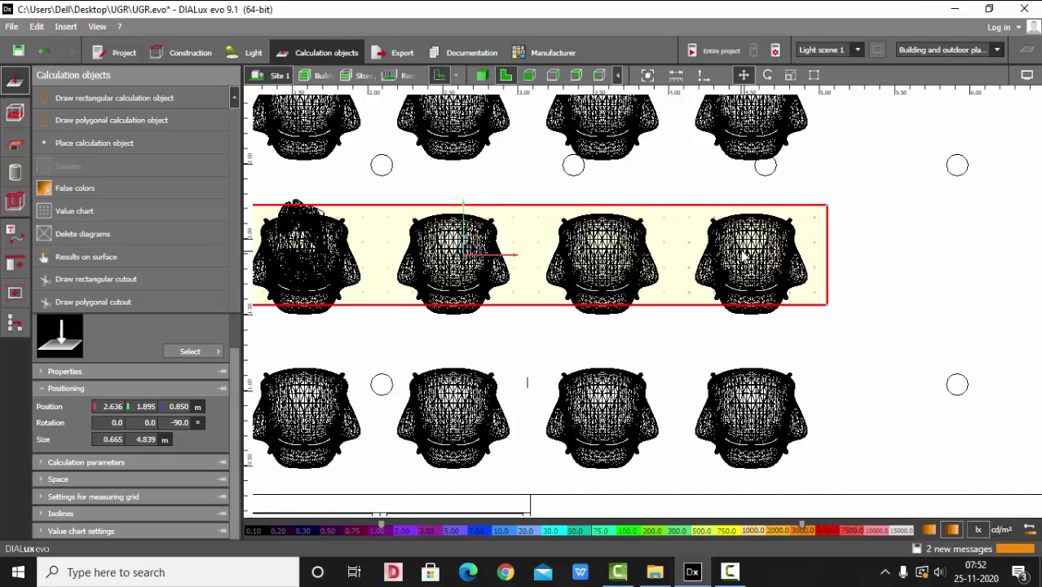
scroll(815, 241, down, 2)
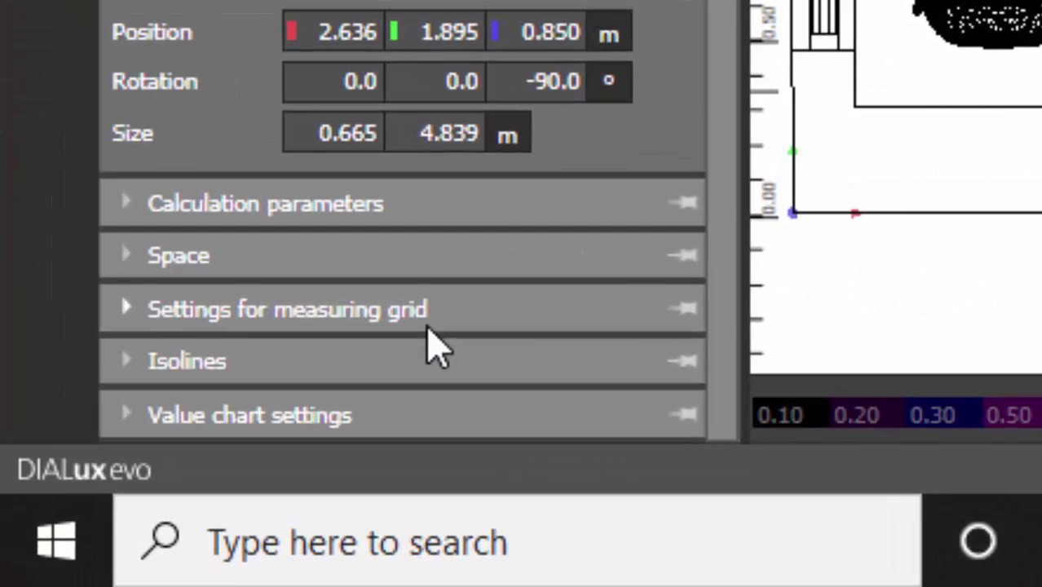
Step: Define the surface's measuring grid by quantity, with 1 point in X and 5 points in Y
click(427, 328)
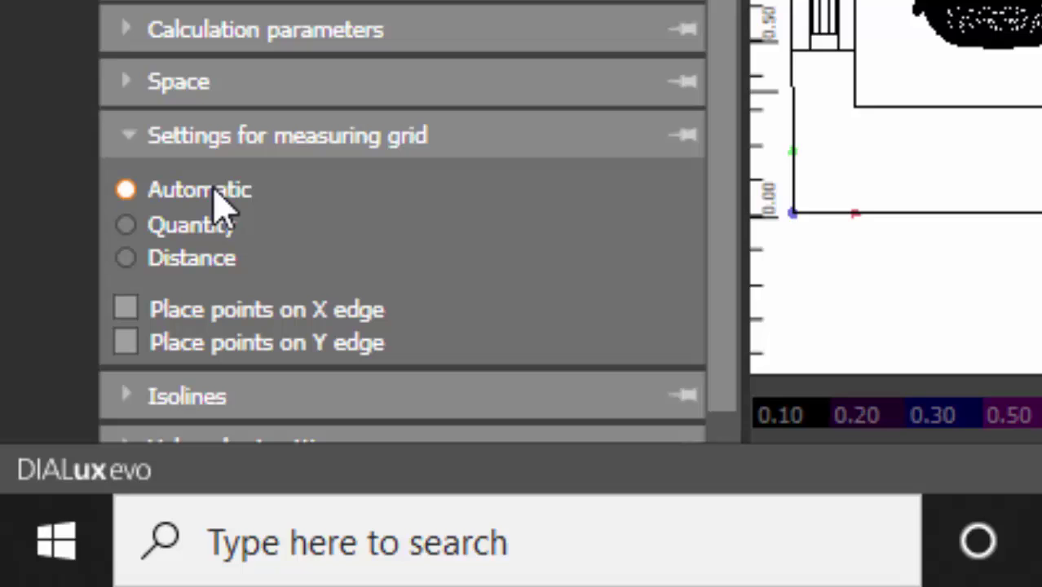
click(172, 227)
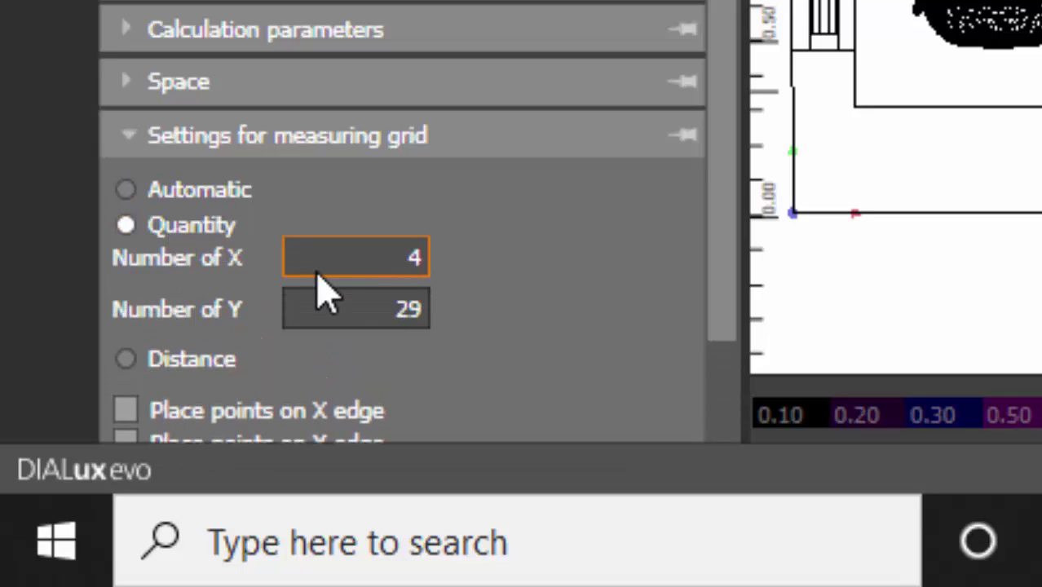
click(425, 261)
double_click(425, 254)
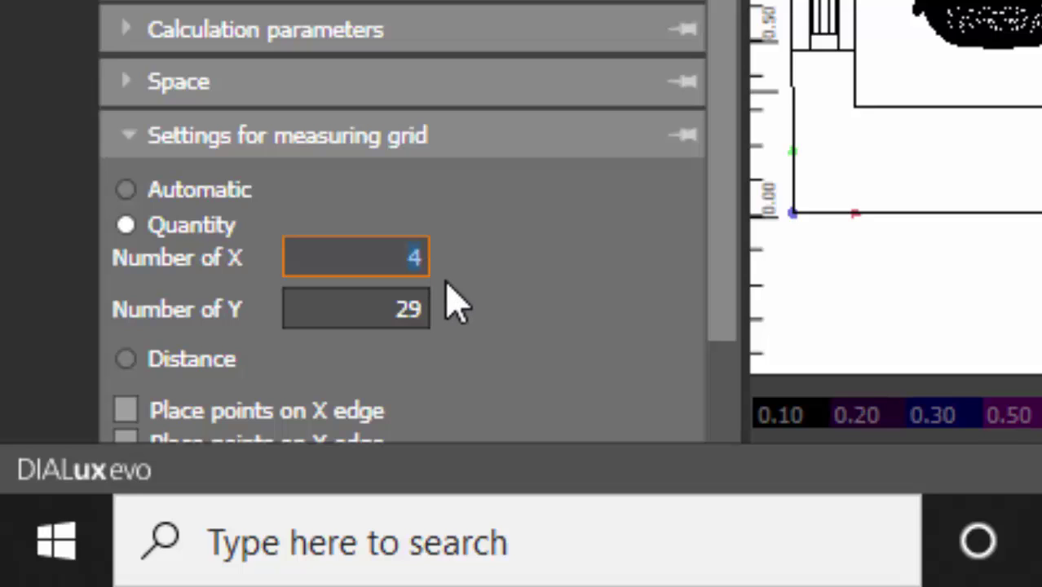
text(1)
key(Return)
double_click(384, 305)
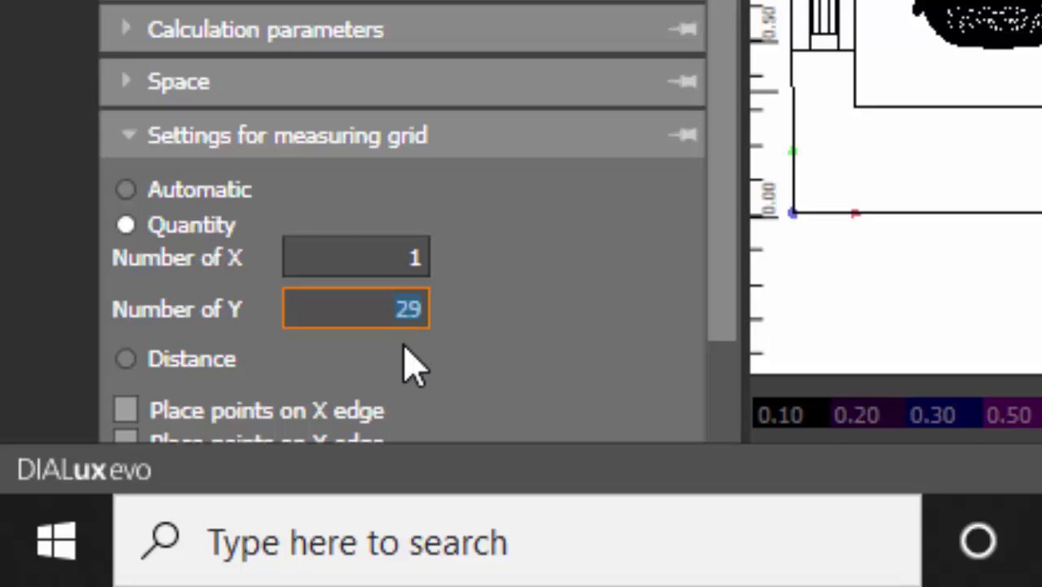
text(5)
key(Return)
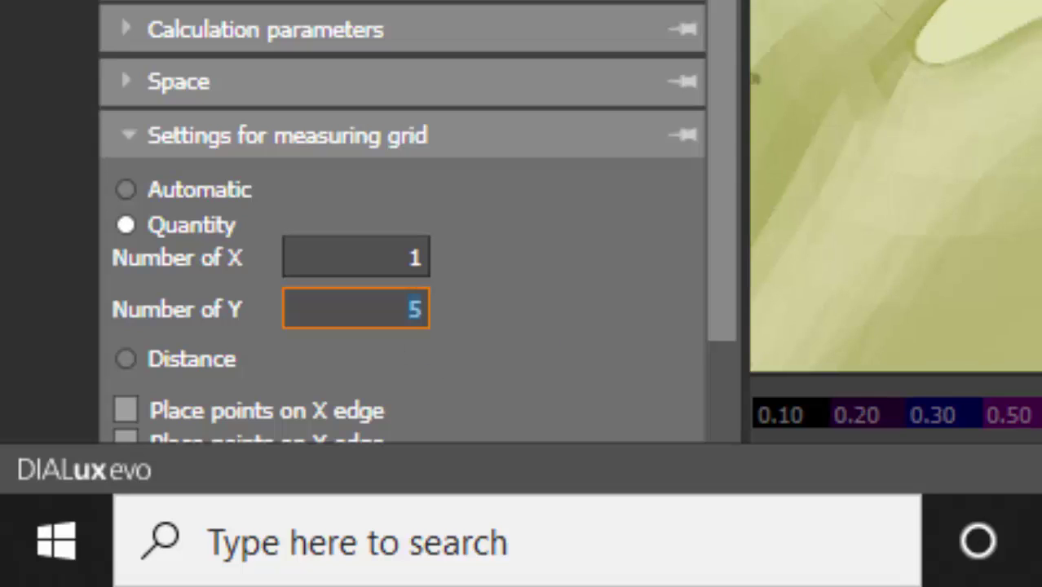
Step: Select the calculation surface over the chairs in 3D and rename it as UGR FOR SEATING AREA
scroll(895, 185, down, 3)
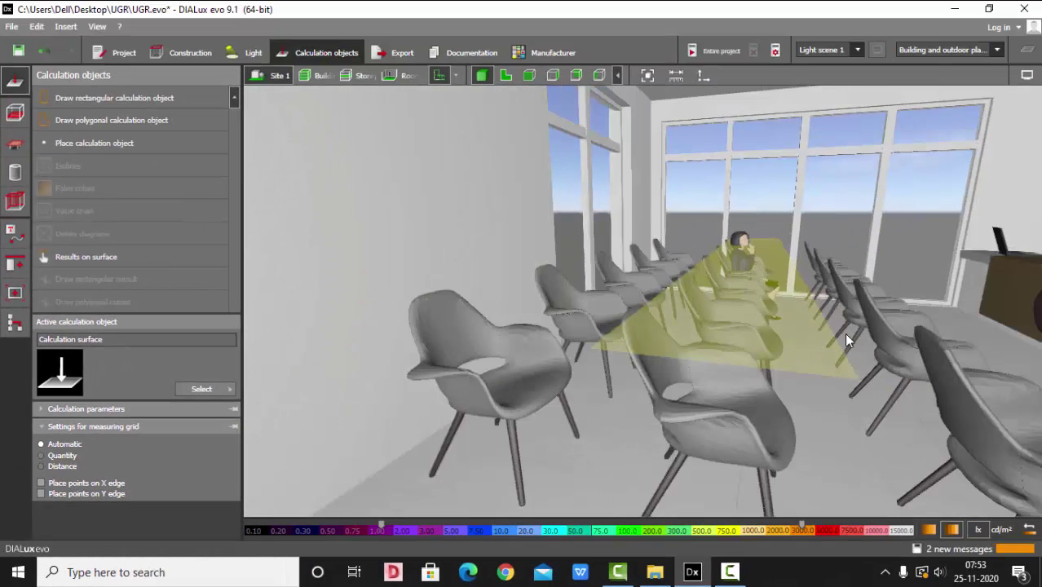
right_drag(845, 335, 830, 332)
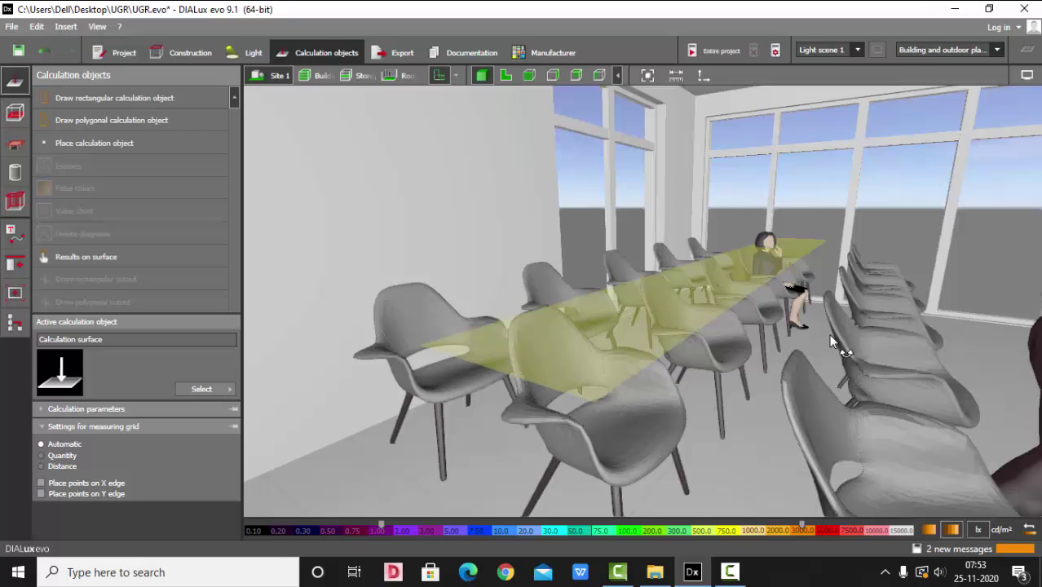
click(717, 310)
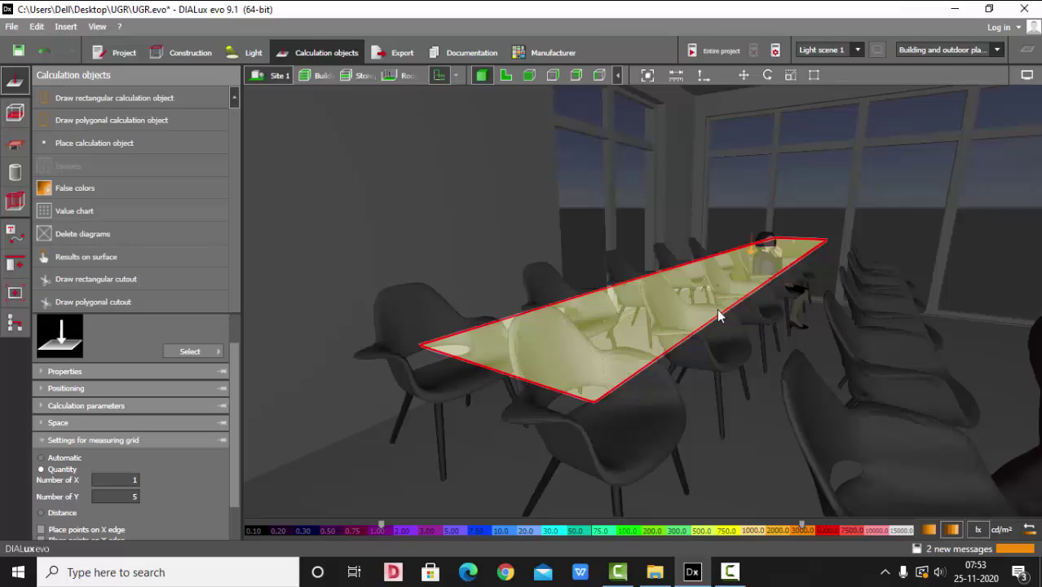
click(190, 375)
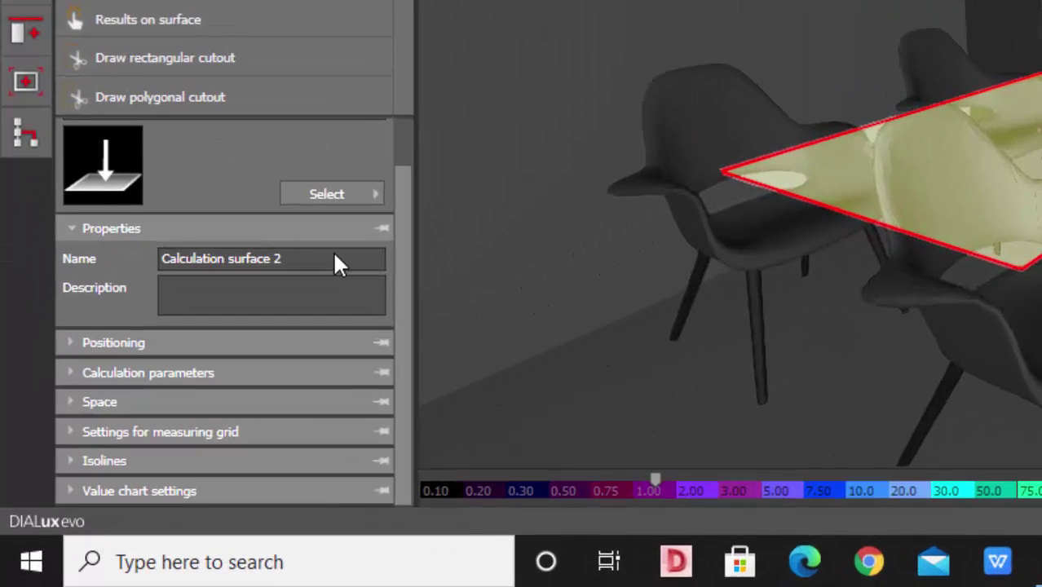
click(193, 397)
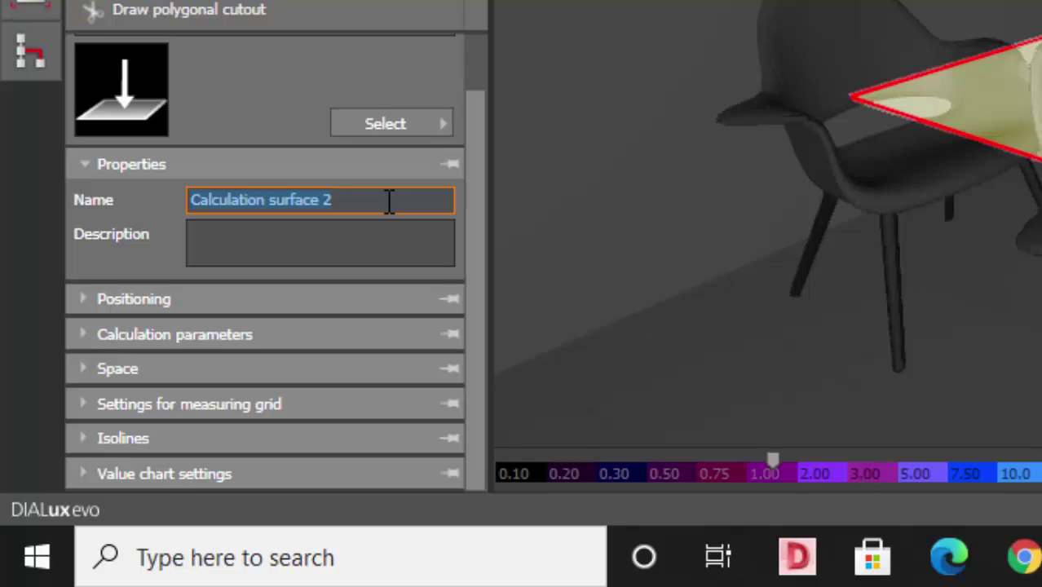
text(UGR)
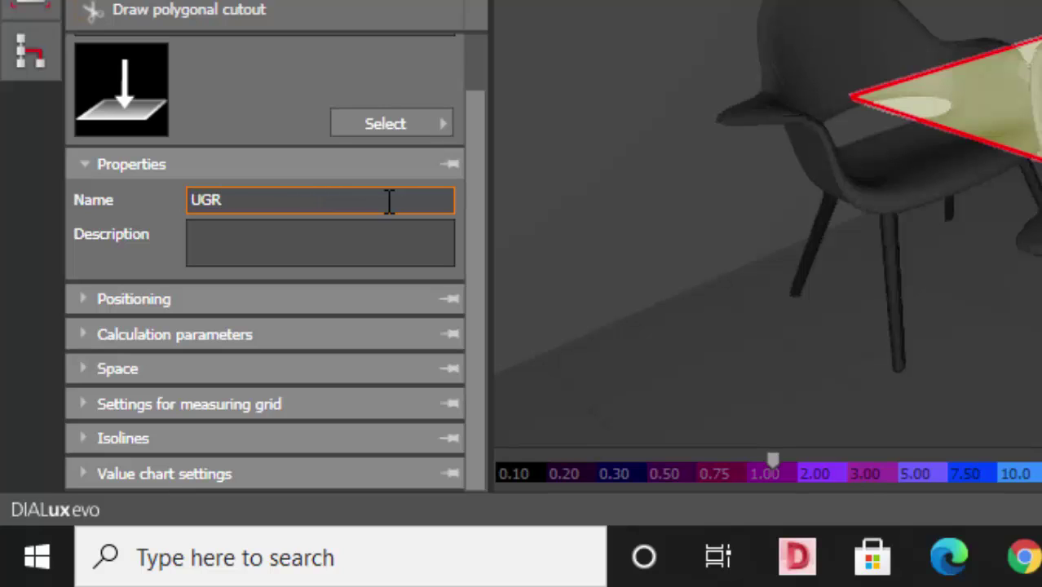
text( FOR SE)
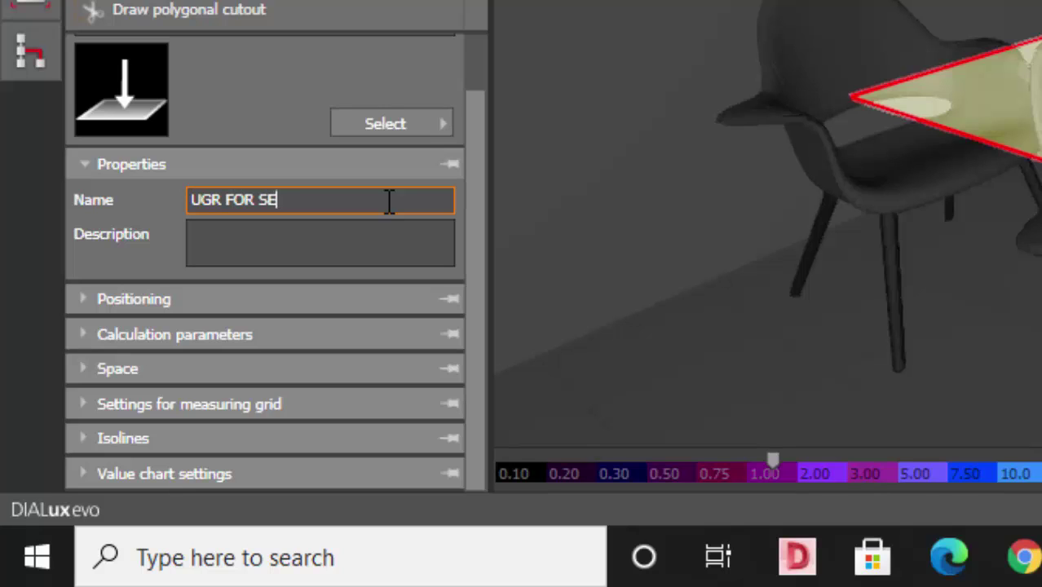
text(ATING)
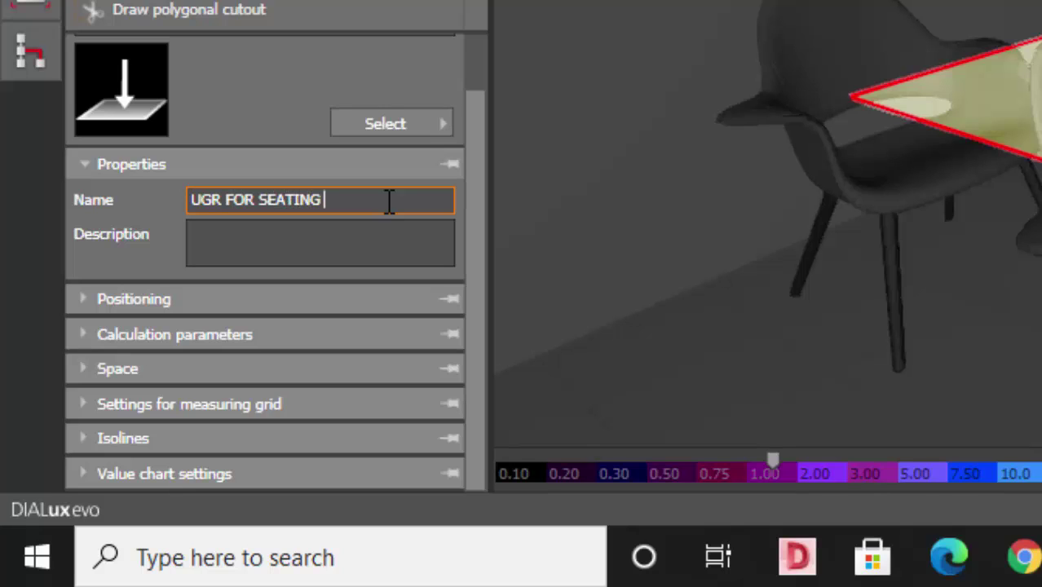
text( AREA)
key(Return)
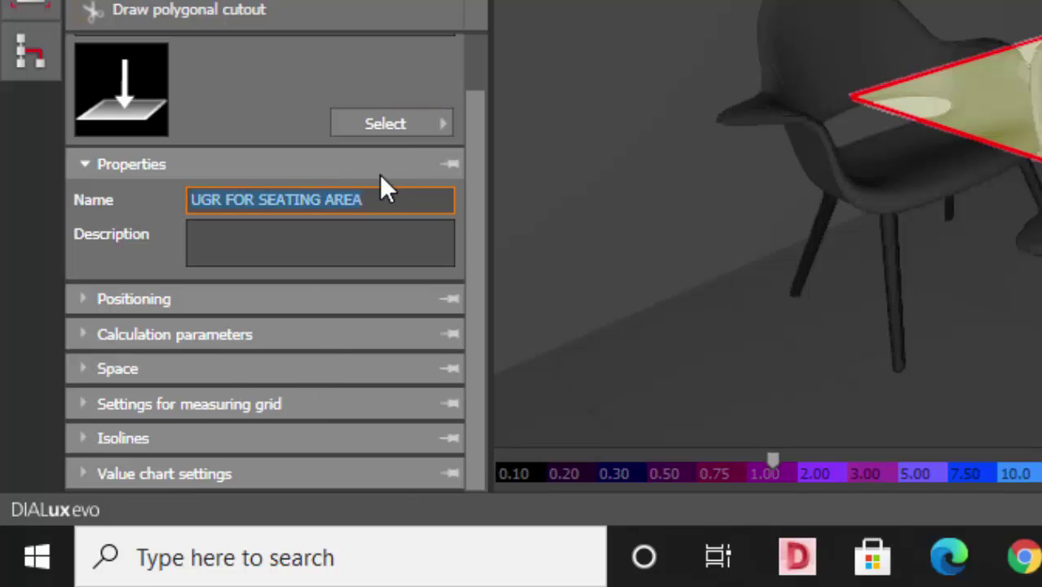
Step: Replace the seating surface's perpendicular illuminance calculation with Unified Glare Rating (UGR)
click(308, 335)
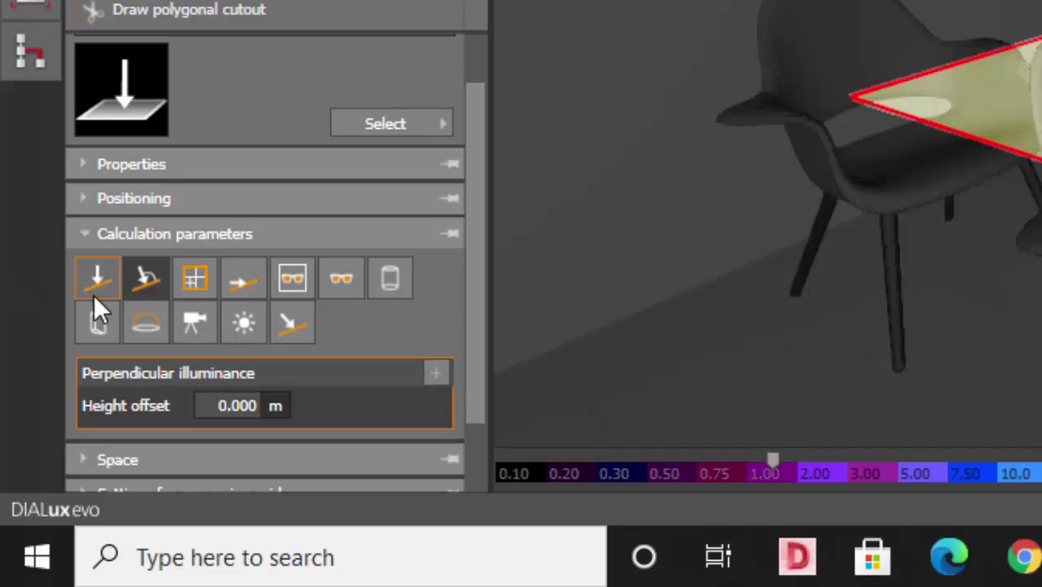
click(150, 280)
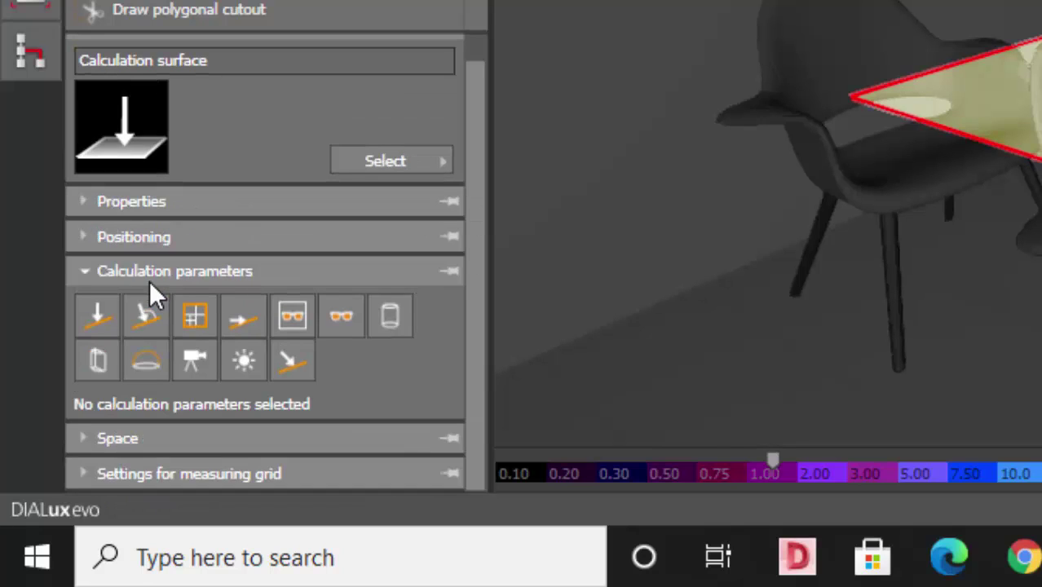
click(292, 322)
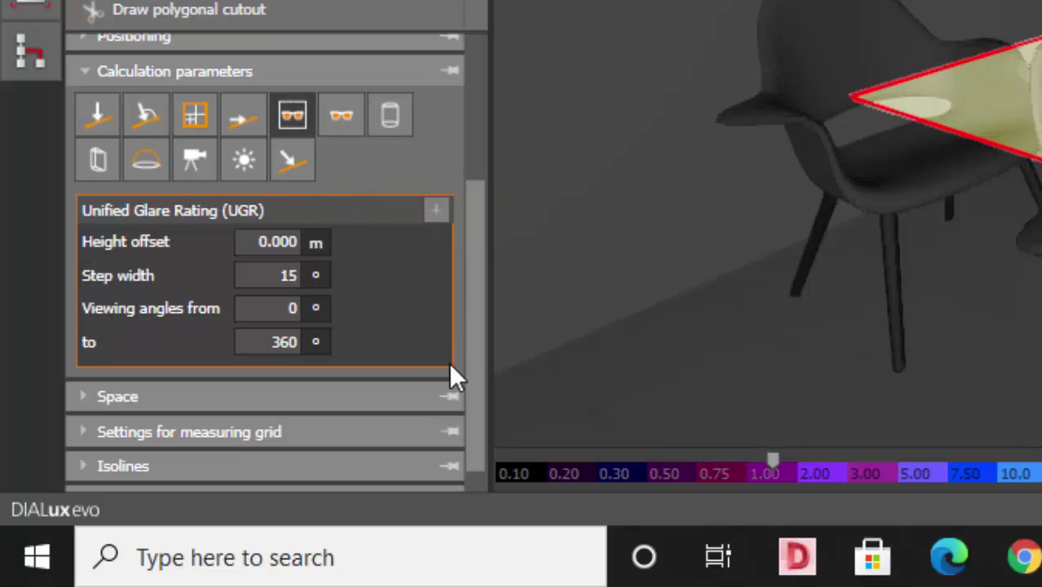
click(437, 211)
scroll(409, 247, down, 1)
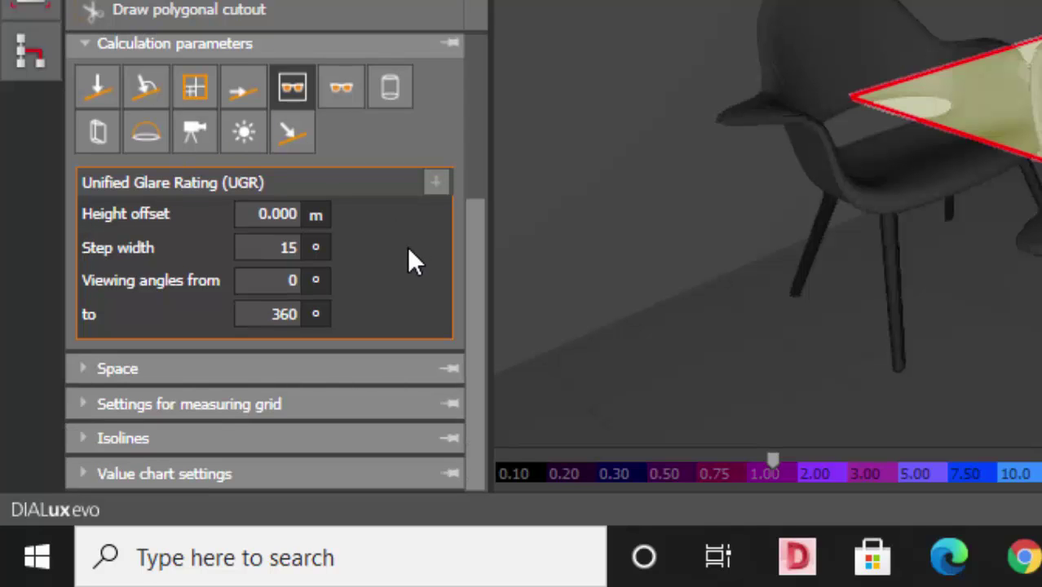
right_drag(815, 236, 913, 342)
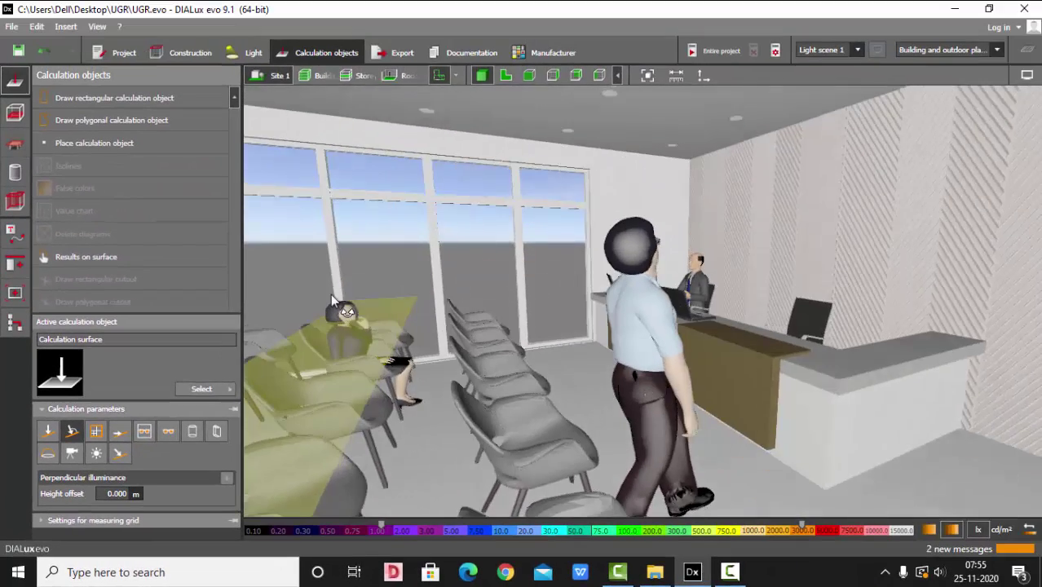
Step: Examine the seated woman's eye level and line of sight in 3D, along with the standing man and the reception desk
drag(331, 294, 474, 313)
drag(691, 275, 484, 318)
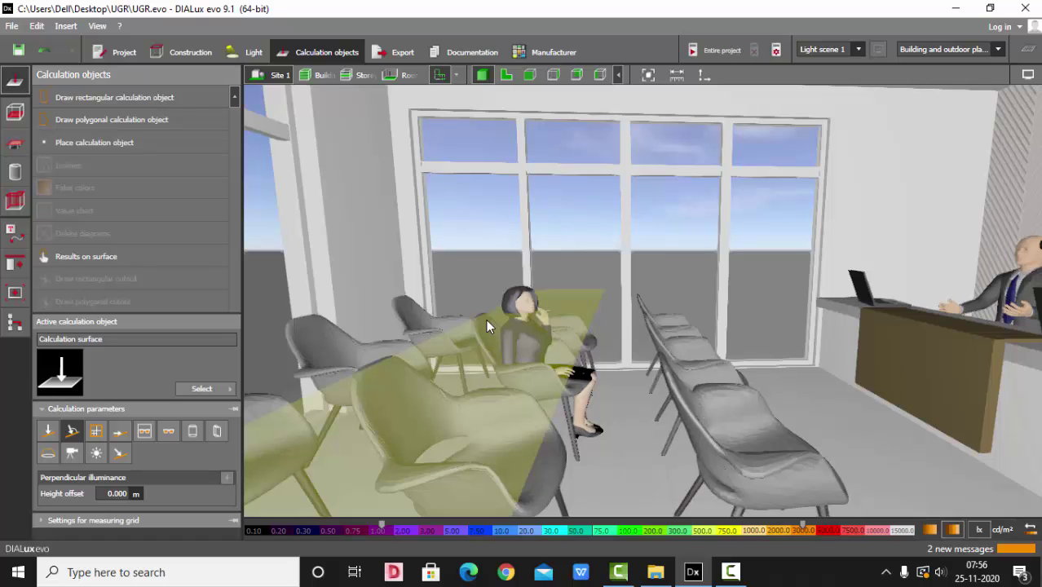
scroll(520, 325, up, 1)
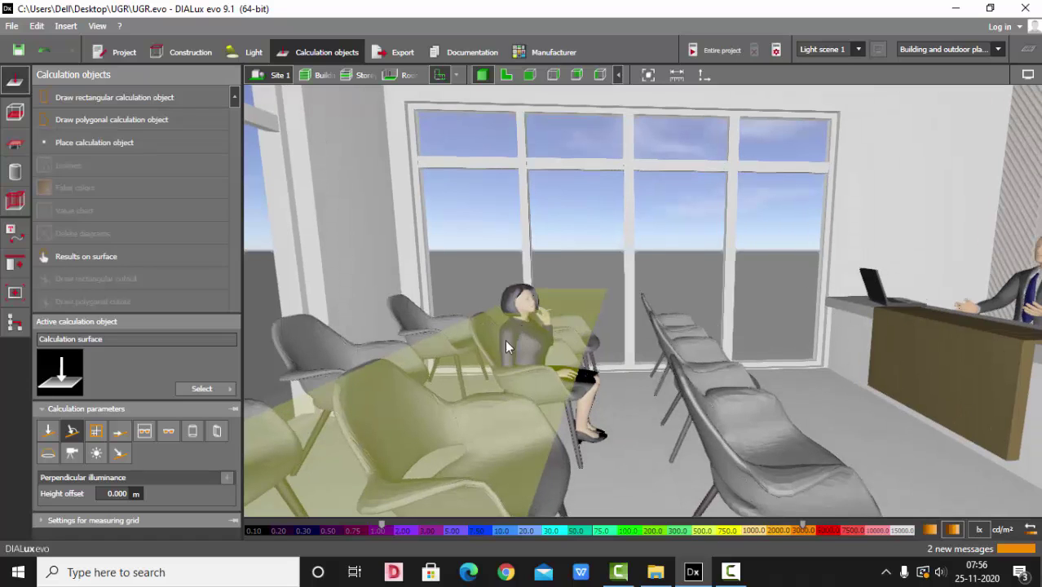
click(190, 52)
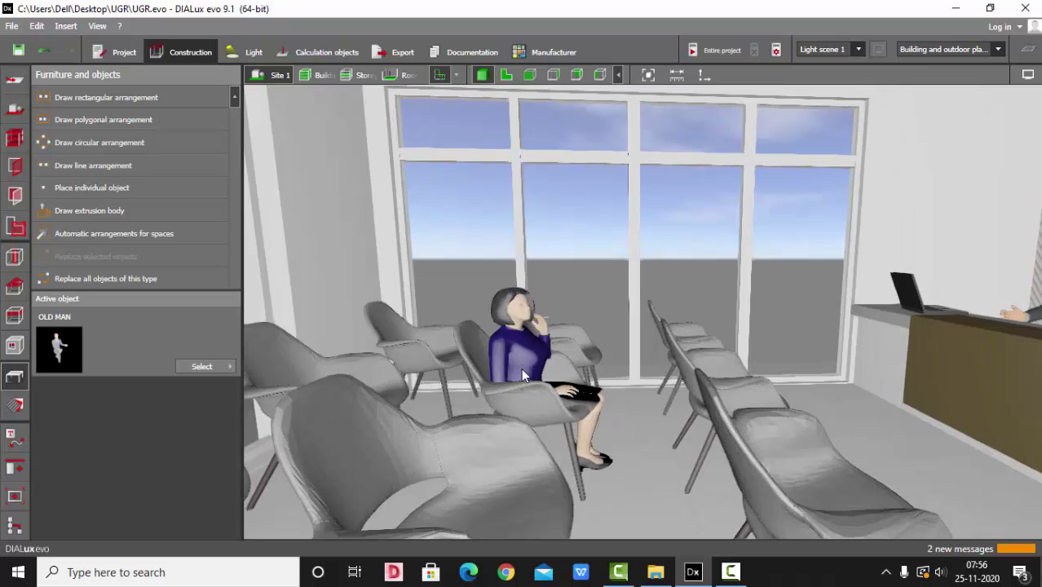
mouse_move(522, 368)
right_down()
mouse_move(552, 351)
mouse_move(530, 353)
right_up()
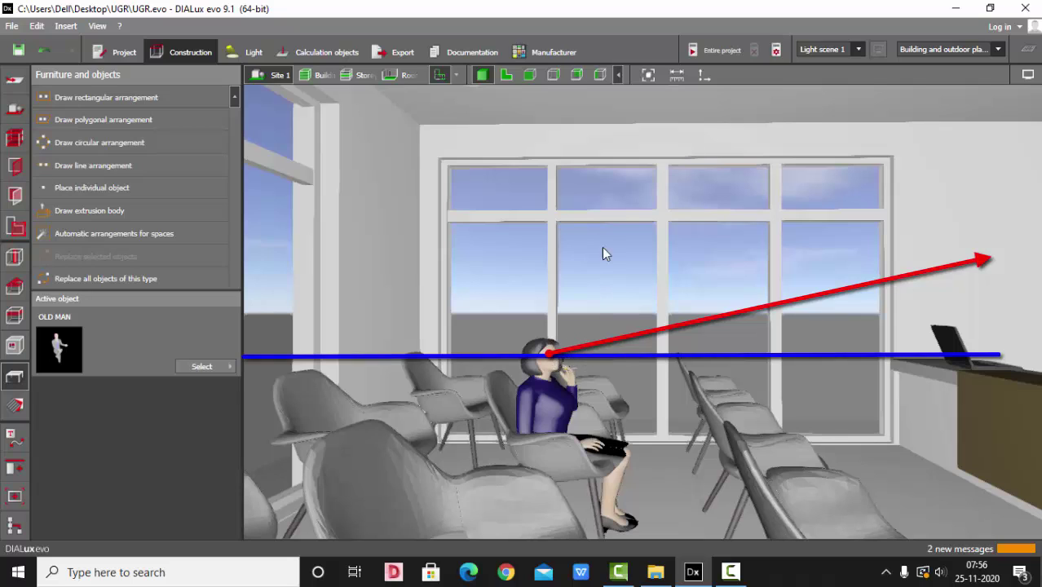
scroll(527, 336, down, 4)
scroll(515, 359, down, 3)
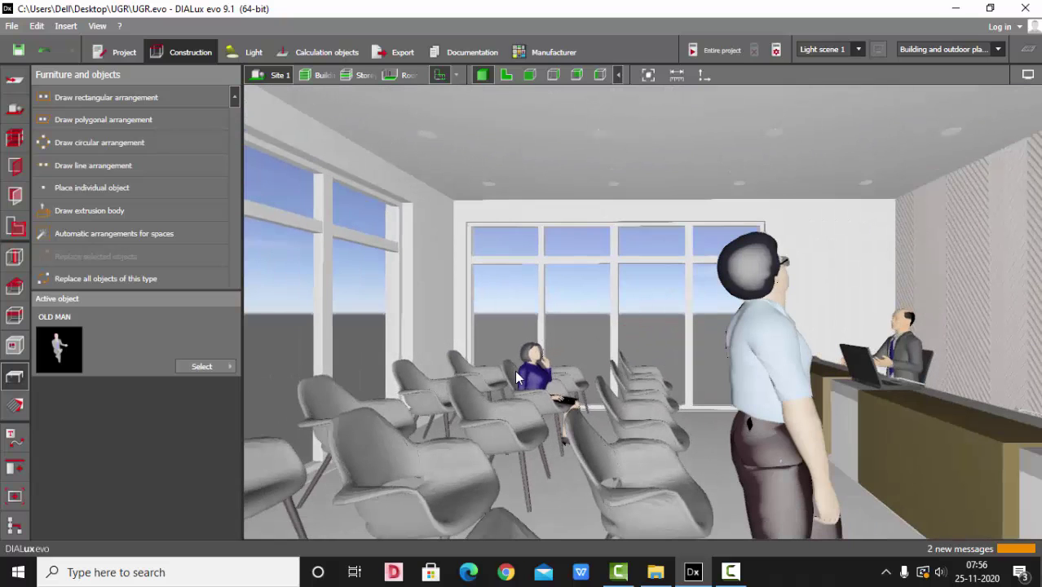
drag(969, 356, 592, 309)
drag(858, 284, 611, 287)
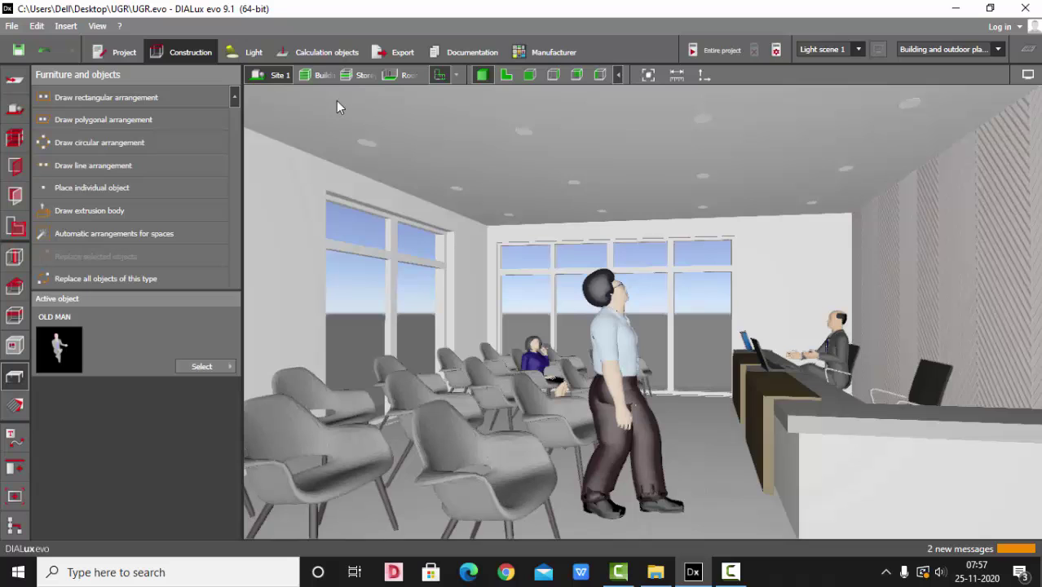
Step: Select the calculation surface over the chairs in 3D and review its UGR step width and viewing angle range
click(328, 53)
scroll(492, 335, up, 3)
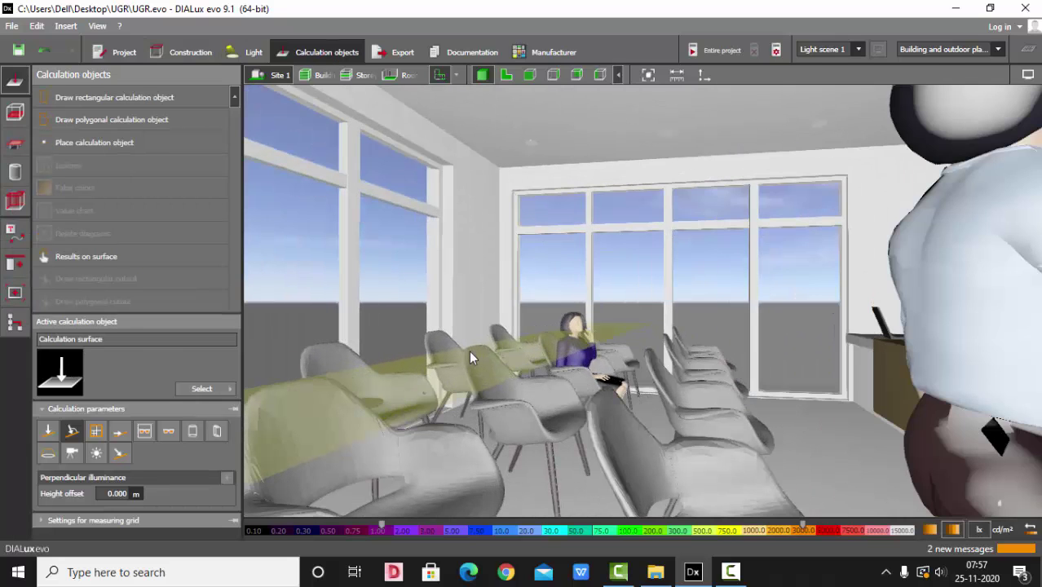
click(525, 369)
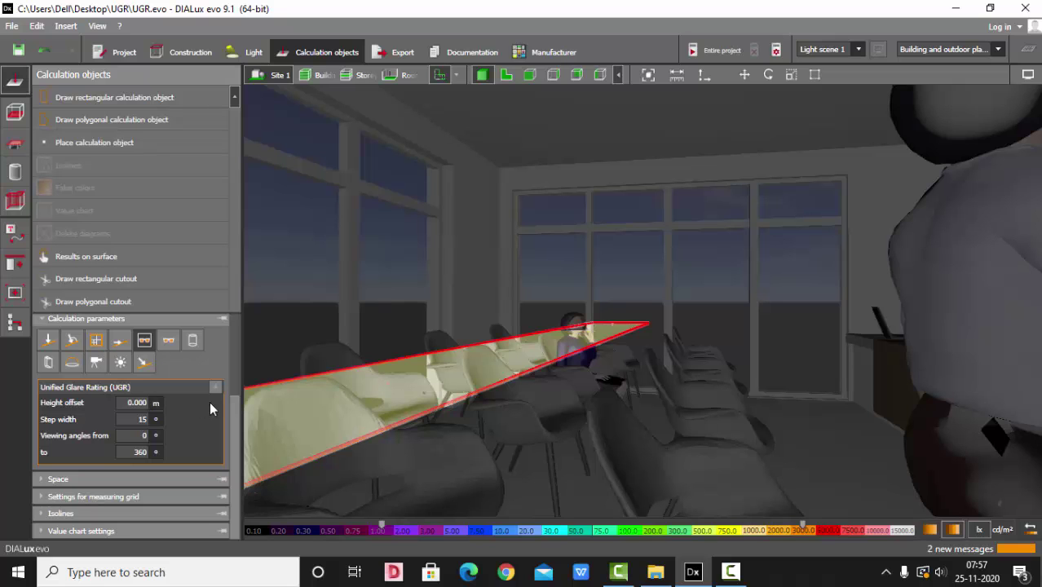
scroll(600, 329, down, 4)
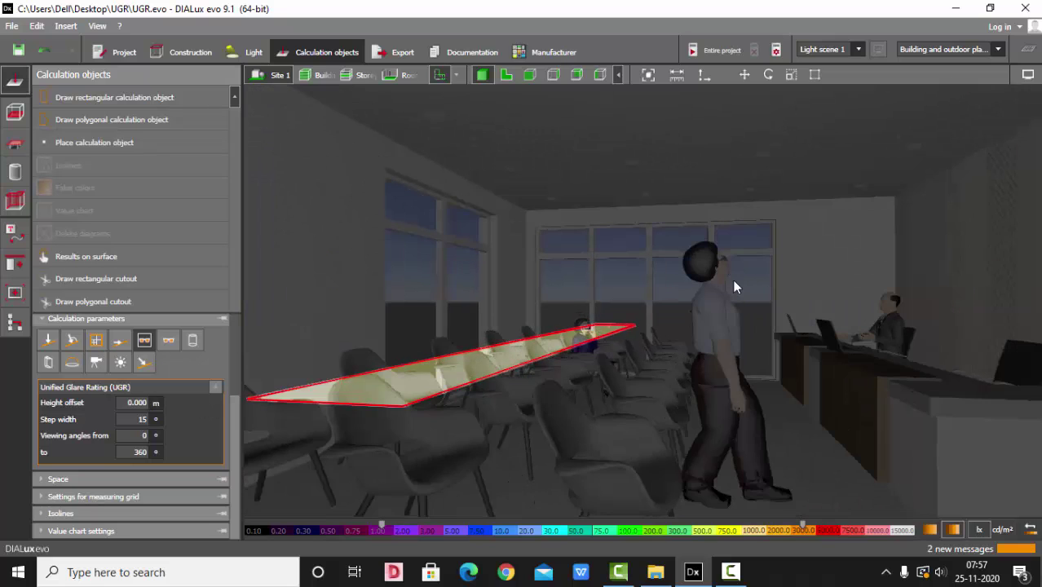
scroll(733, 281, up, 2)
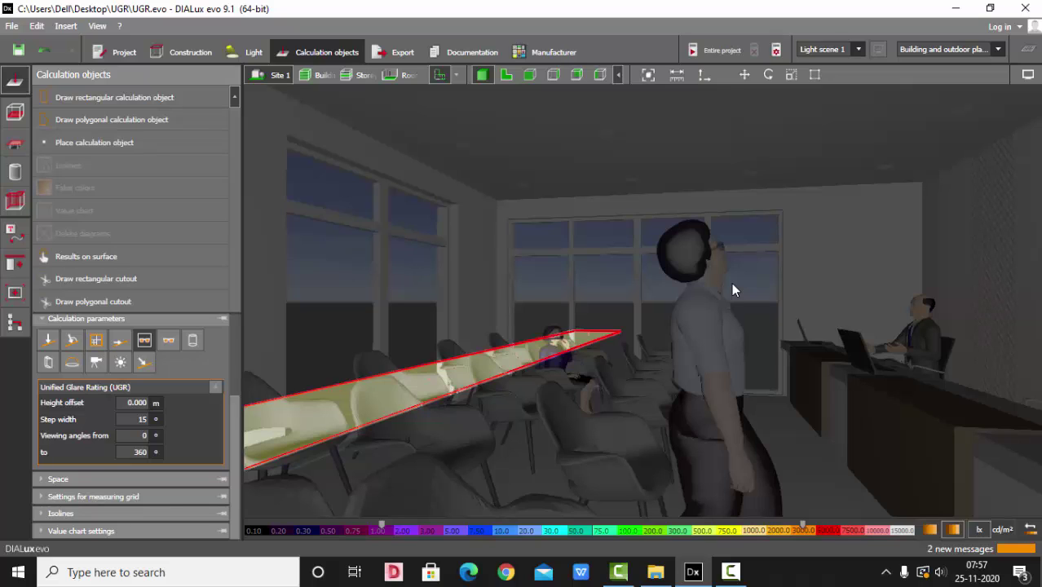
scroll(535, 320, up, 4)
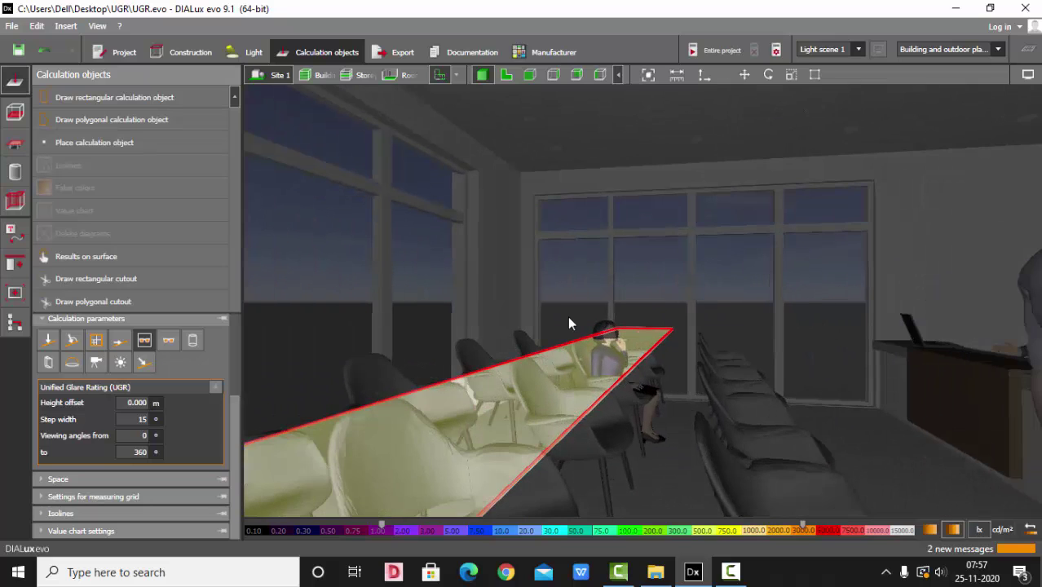
scroll(569, 324, up, 2)
click(557, 285)
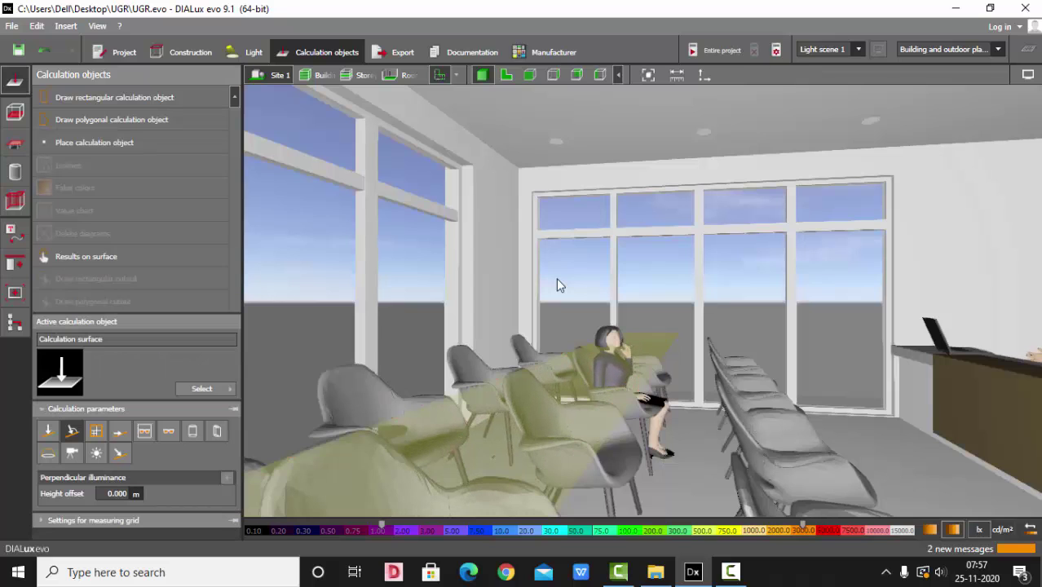
click(374, 459)
click(139, 452)
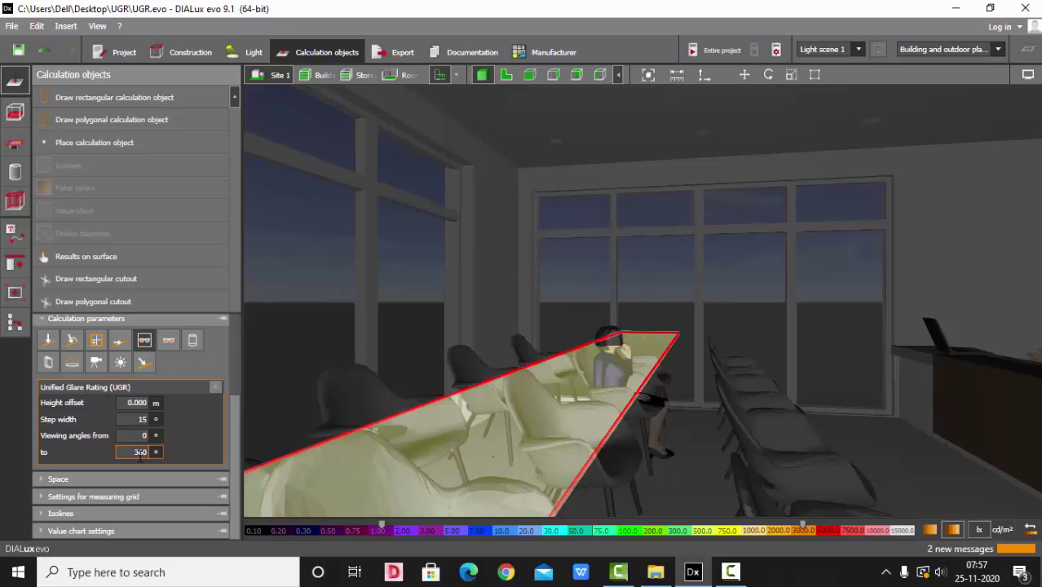
Step: Examine the seating rows, the seated woman's orientation and the calculation surface in the floor plan
click(507, 76)
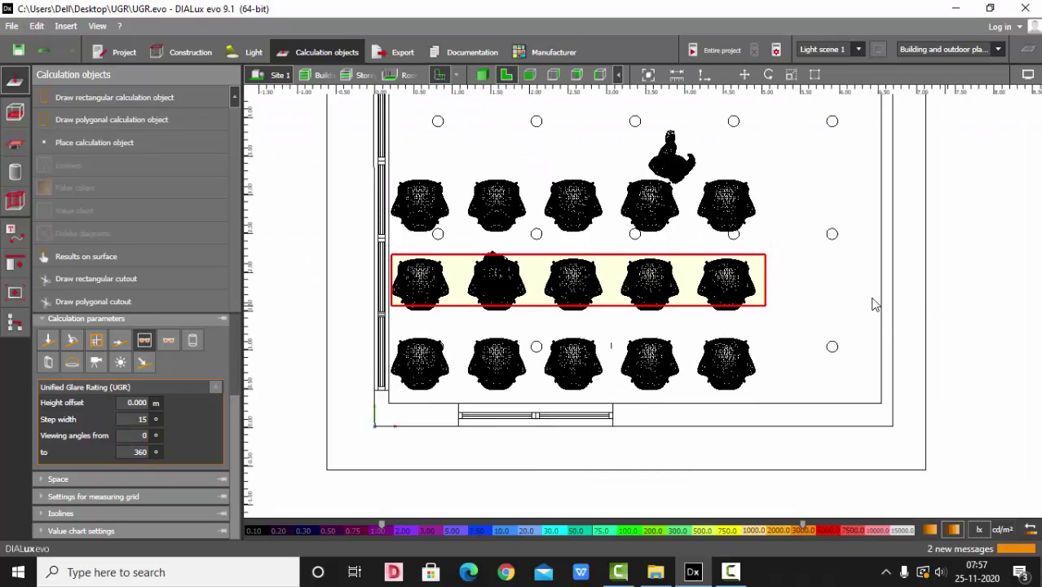
click(491, 253)
scroll(491, 253, up, 2)
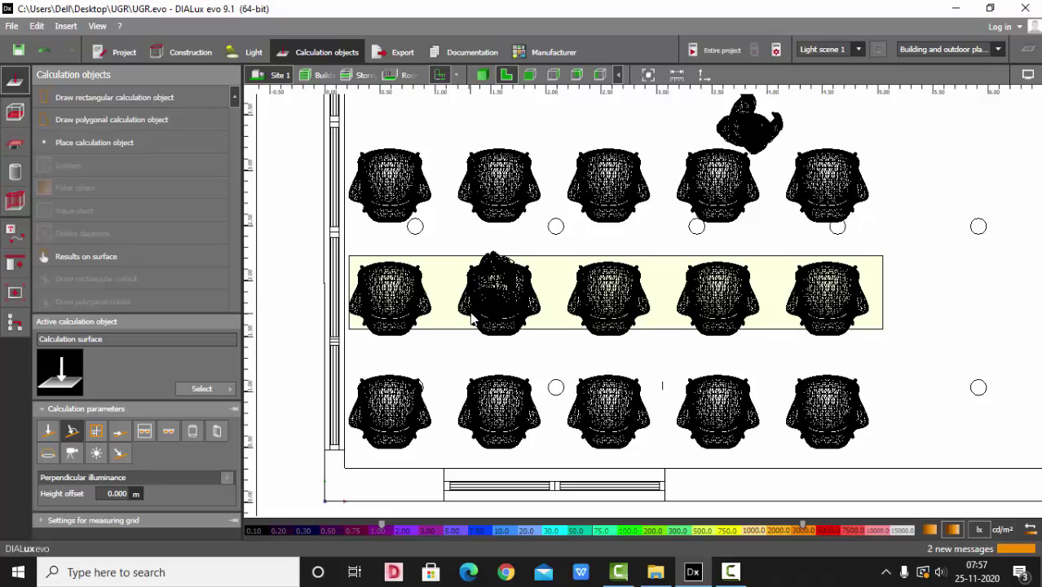
scroll(471, 320, up, 1)
scroll(513, 294, down, 3)
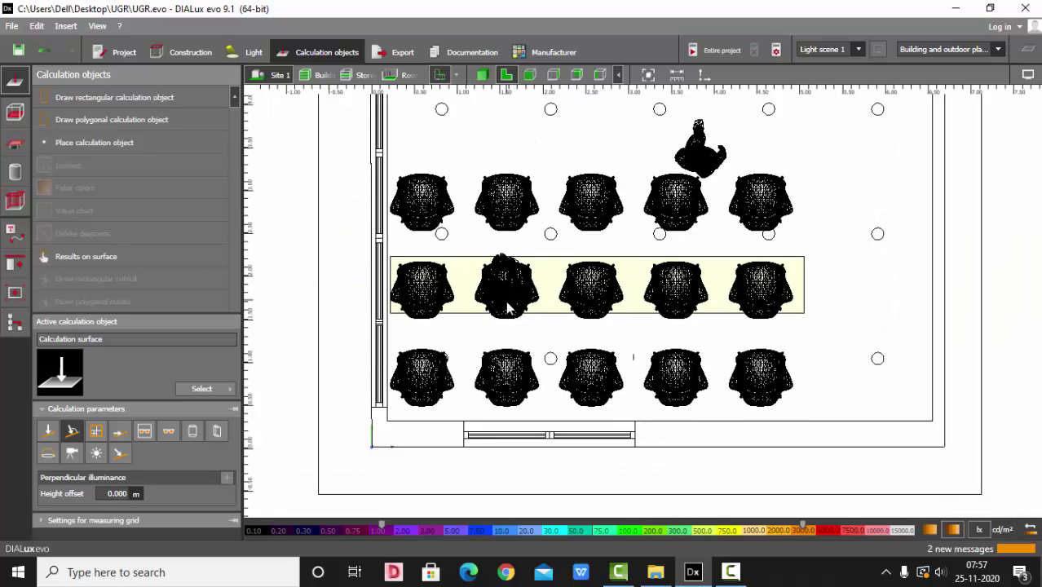
scroll(507, 305, down, 3)
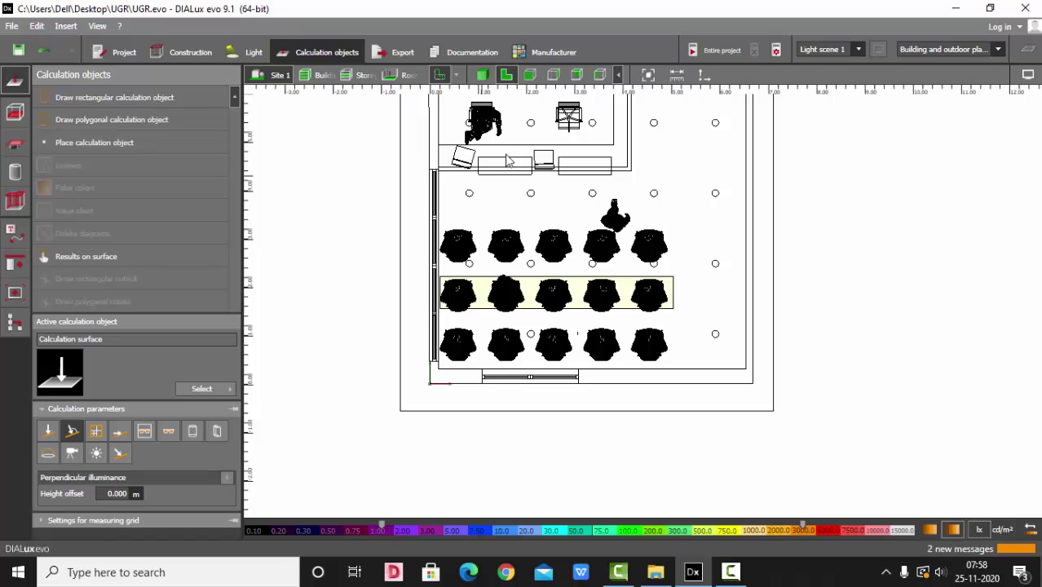
Step: Set the end of the UGR viewing angle range to 180° for the seating area surface in 3D
click(483, 75)
click(616, 377)
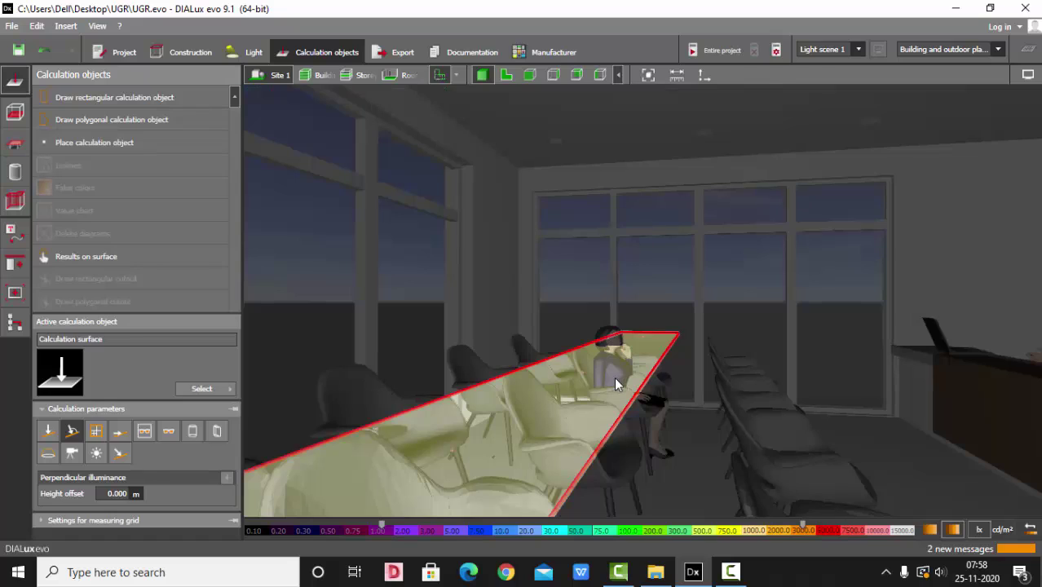
click(140, 451)
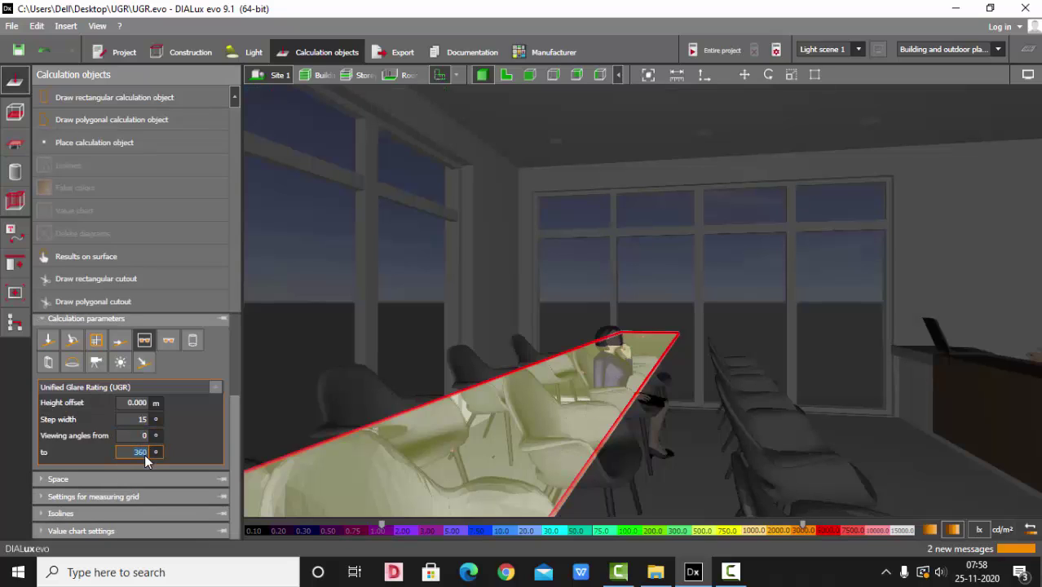
text(180)
key(Return)
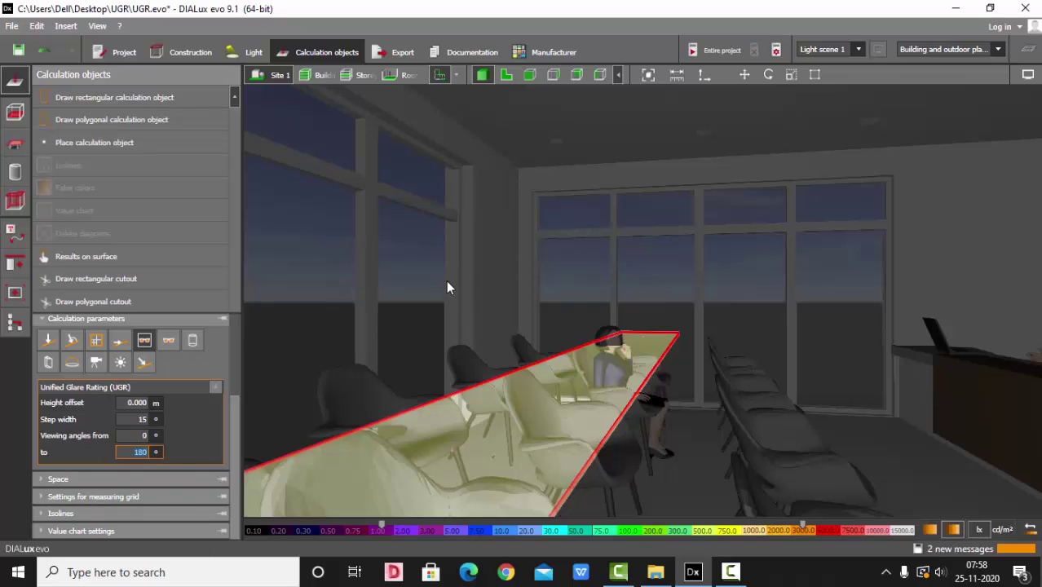
click(494, 247)
click(535, 412)
click(535, 411)
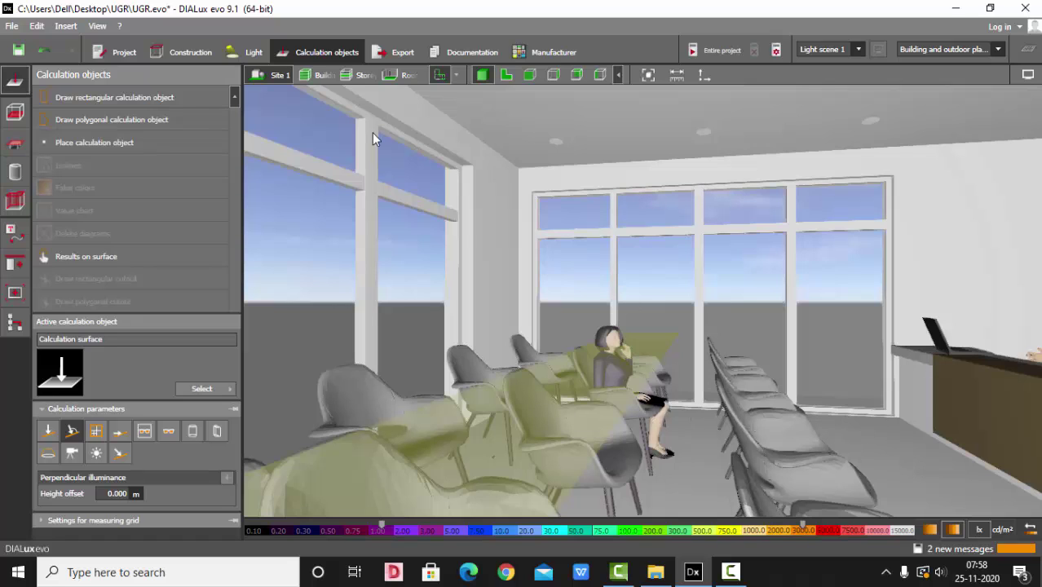
Step: Calculate the entire project, hide the results overview, and switch to Photos to view the UGR comfort scale in ugr 1.jpg
click(717, 52)
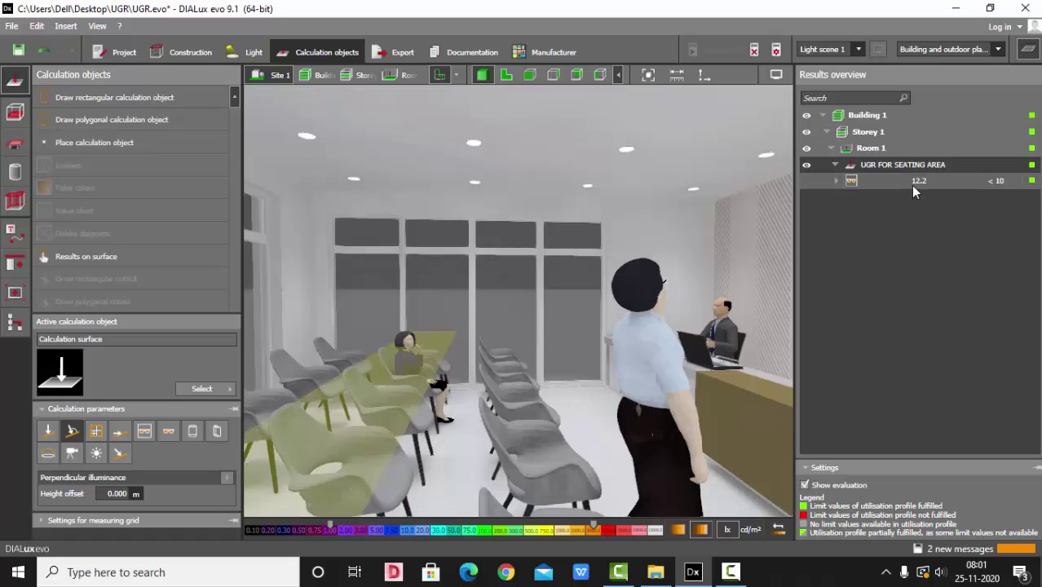
click(1028, 51)
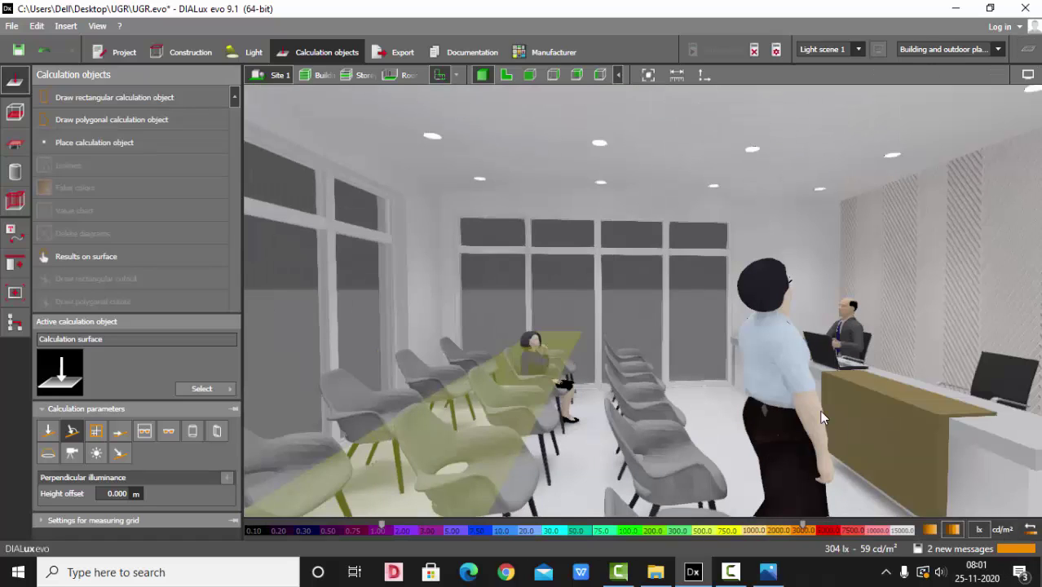
click(768, 571)
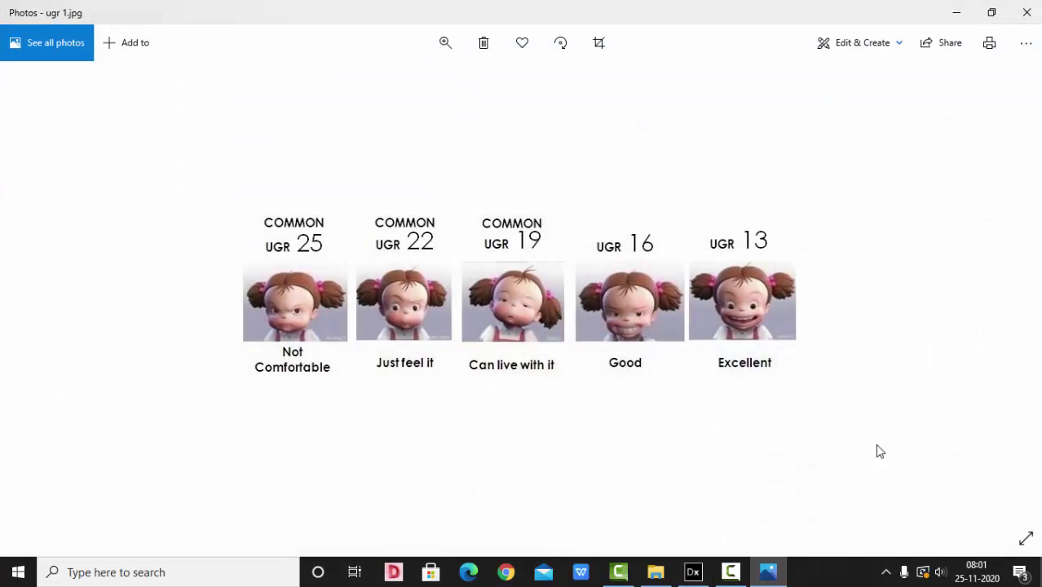
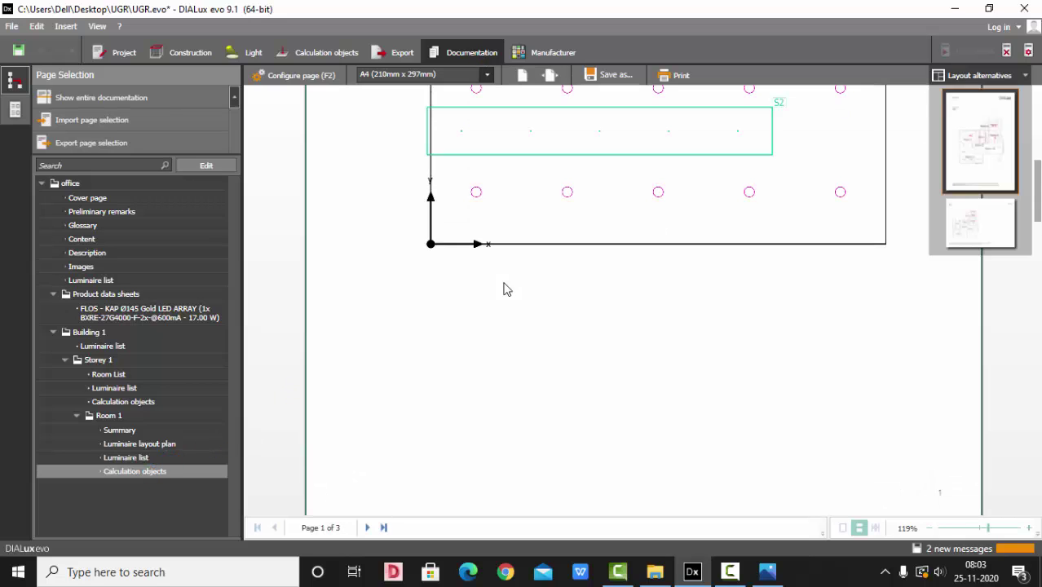
Step: Review the seating surface's layout and UGR results in Room 1's Calculation objects documentation, declining to save the project
scroll(503, 282, up, 4)
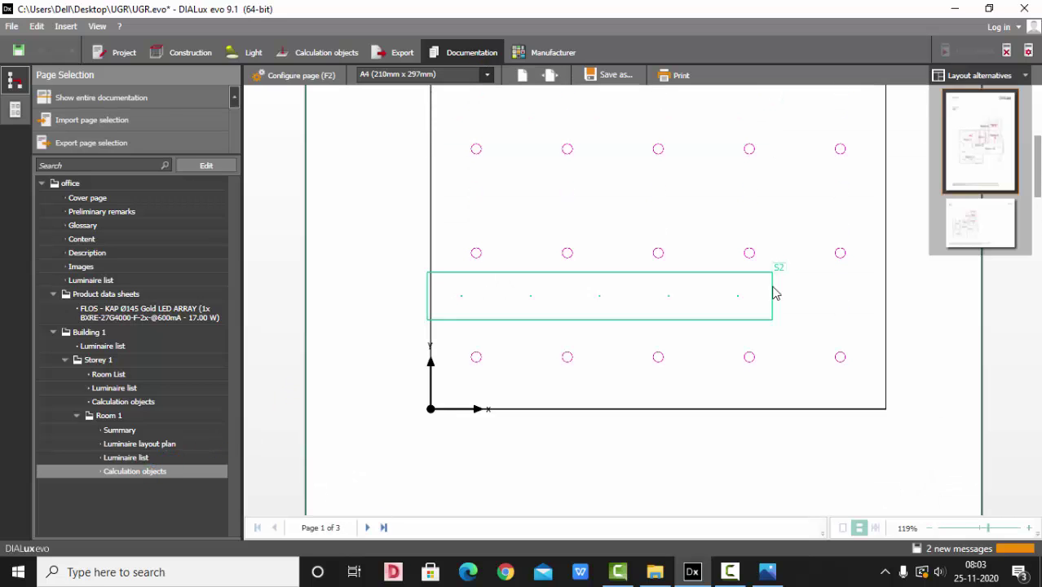
scroll(756, 329, up, 2)
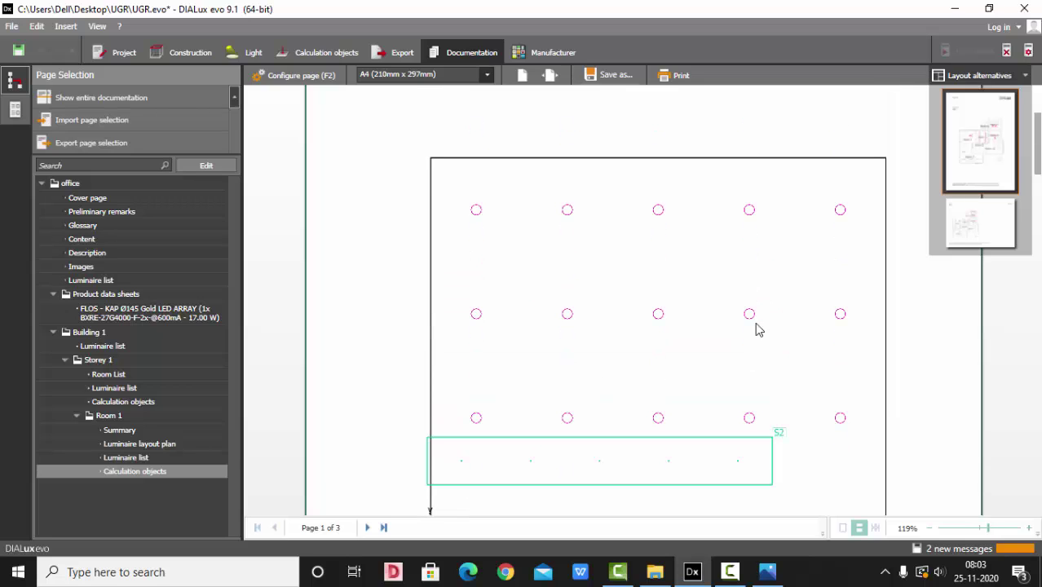
scroll(473, 144, down, 10)
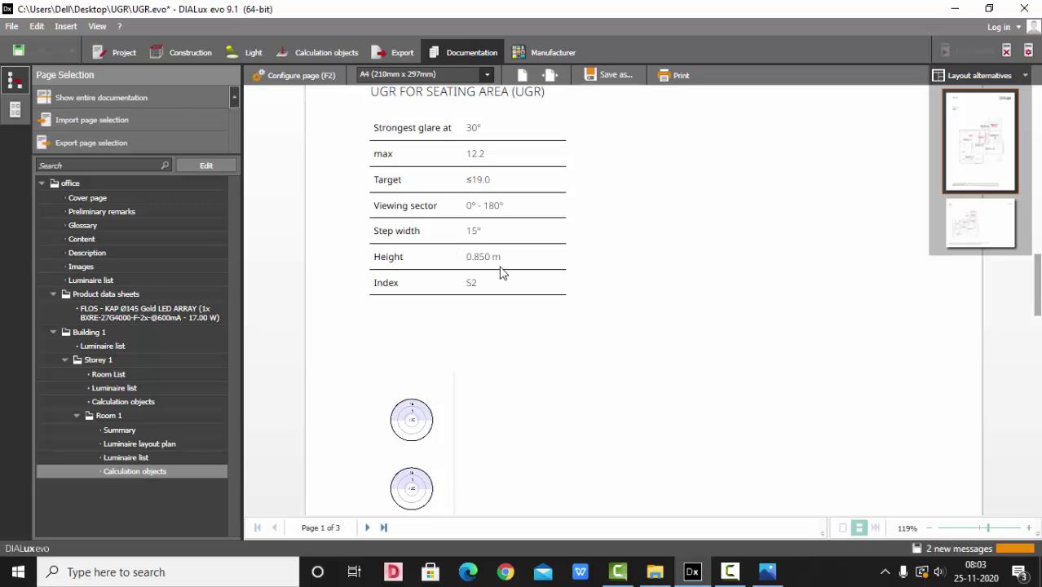
scroll(501, 273, down, 2)
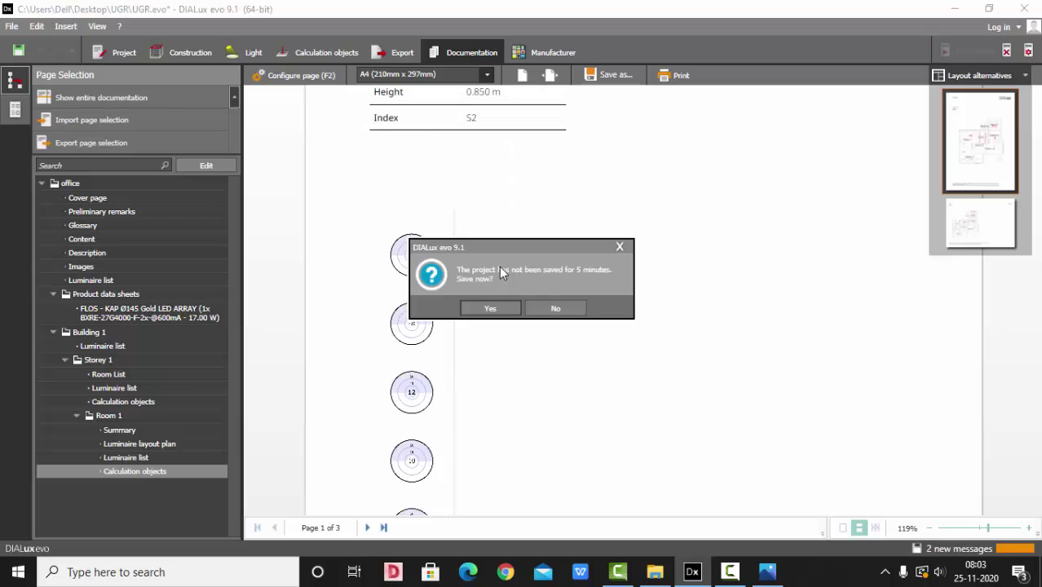
click(559, 307)
scroll(505, 309, down, 3)
scroll(501, 308, up, 2)
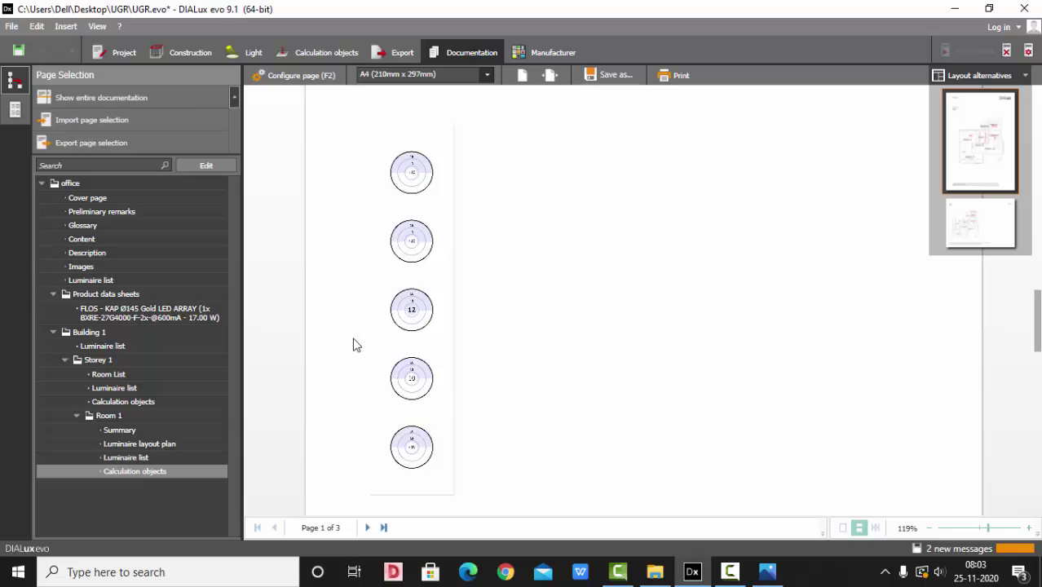
Step: Examine the UGR ring diagrams of the seating area's five measuring points up close
ctrl+scroll(353, 344, up, 3)
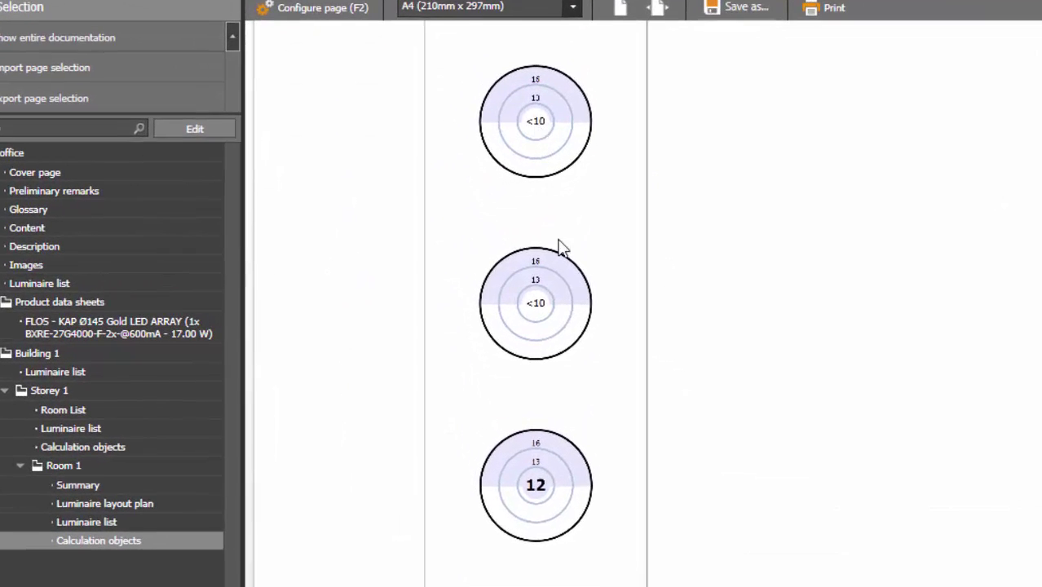
scroll(595, 262, down, 2)
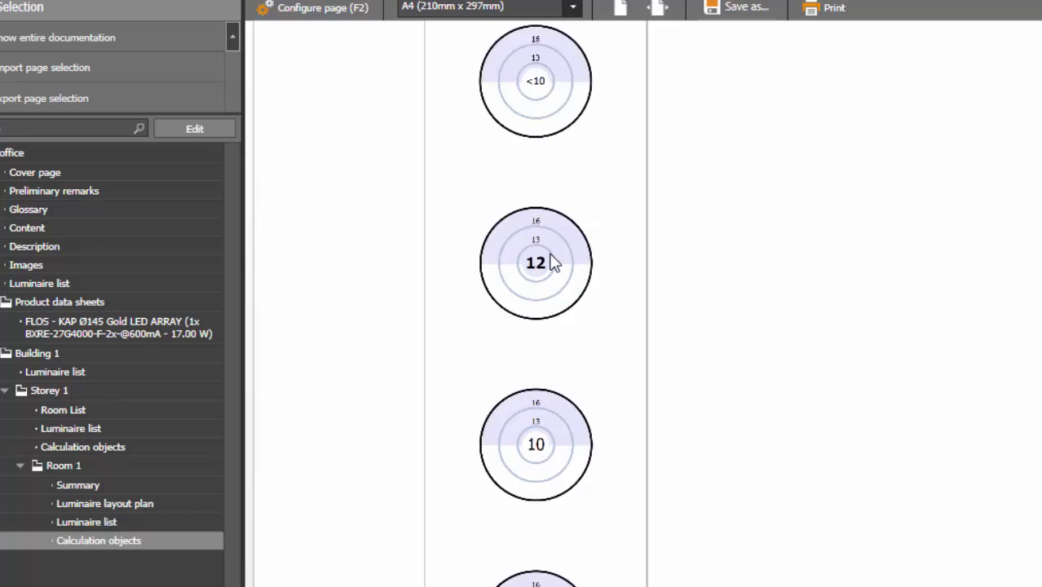
scroll(552, 269, down, 3)
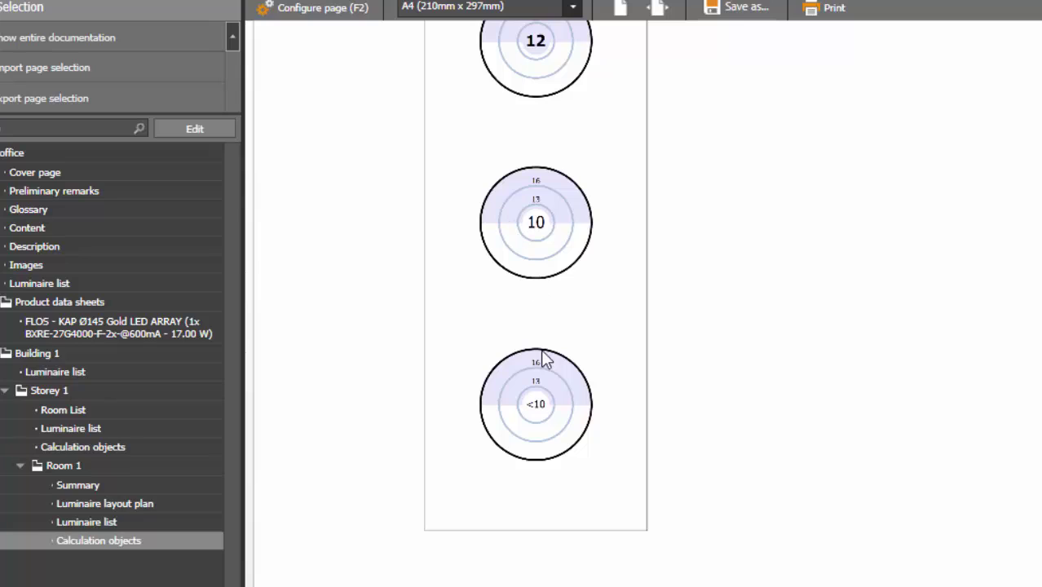
scroll(540, 408, up, 3)
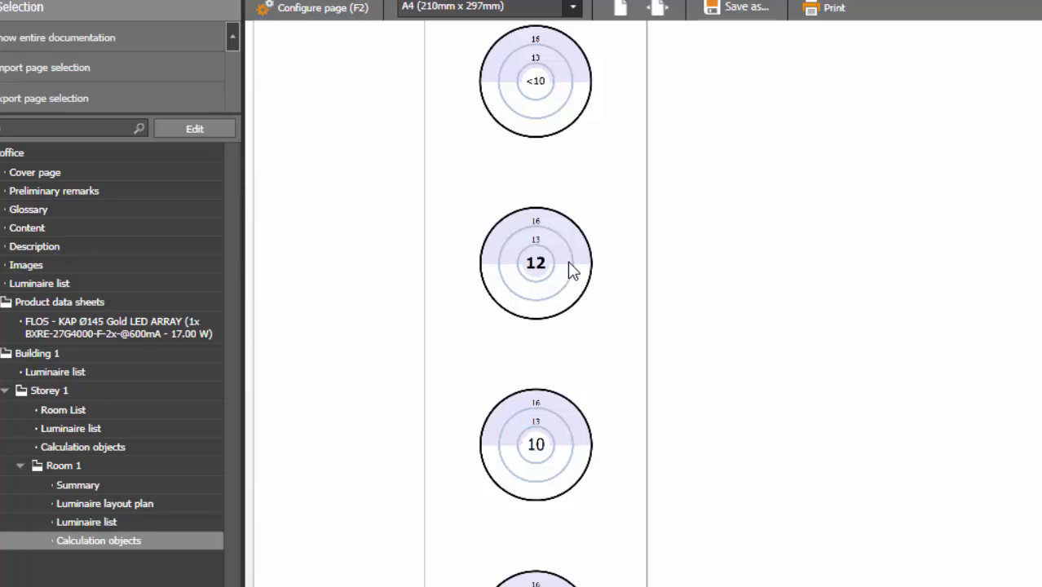
ctrl+scroll(571, 267, down, 4)
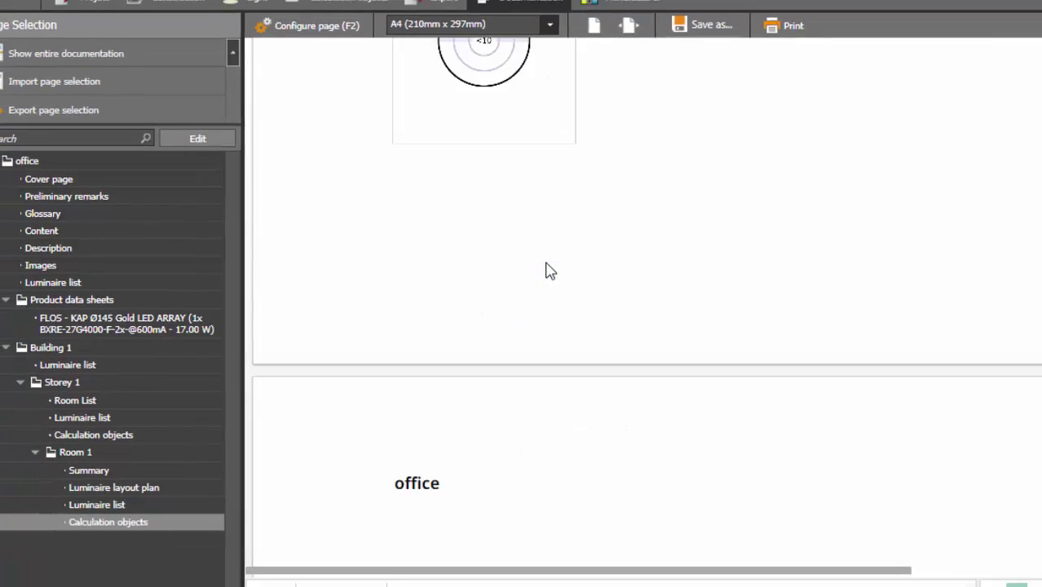
Step: Return to the calculation objects, clear the calculation results and delete the seating area's UGR calculation surface
scroll(484, 271, up, 10)
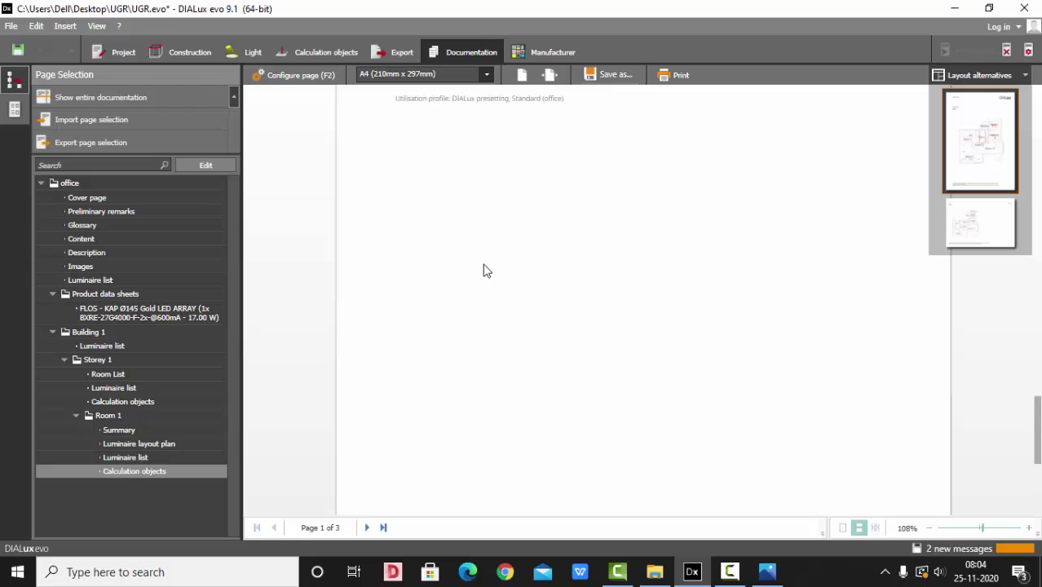
scroll(483, 271, up, 10)
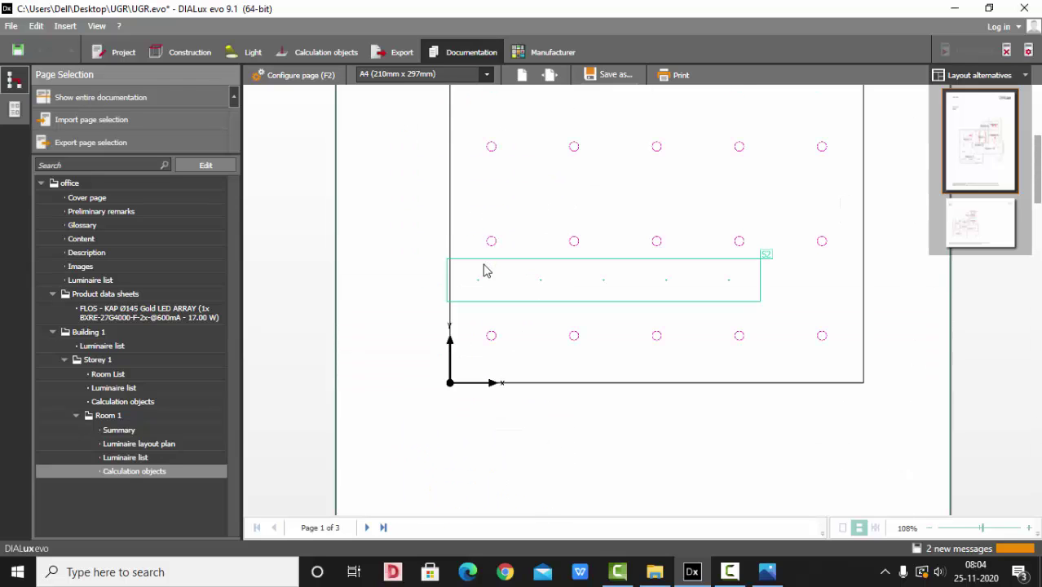
click(314, 53)
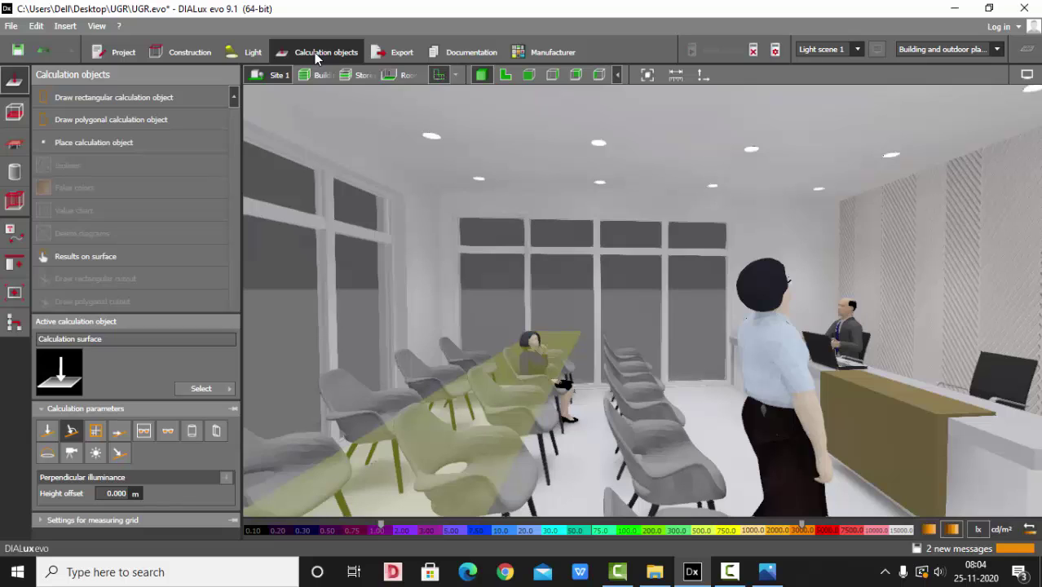
click(753, 50)
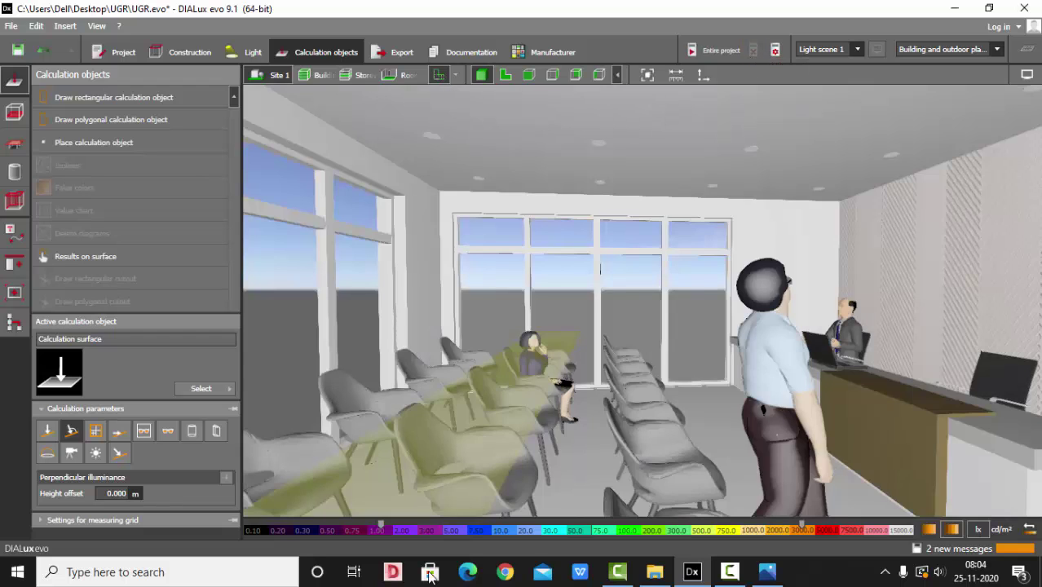
click(527, 389)
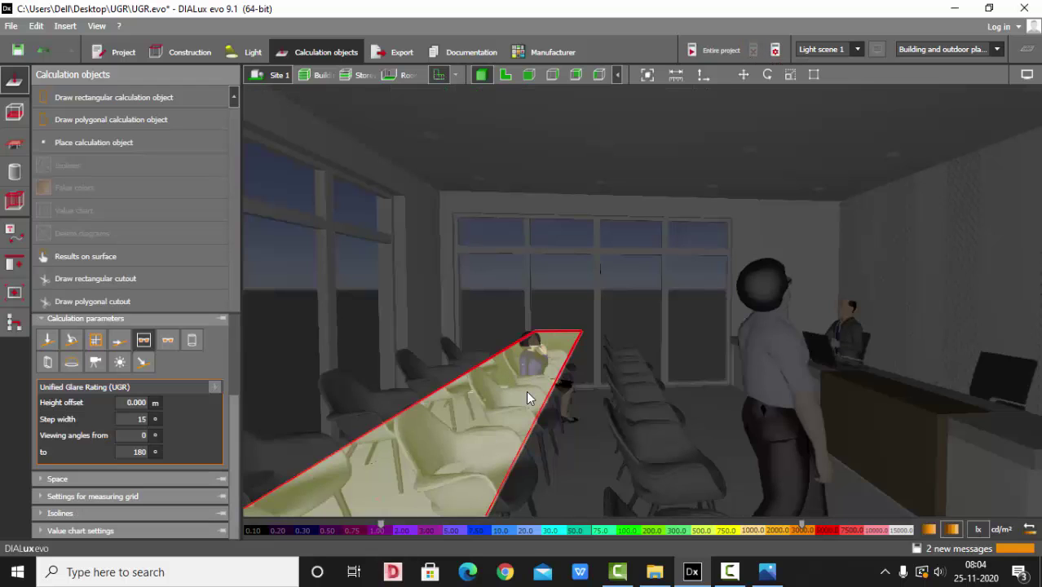
key(Delete)
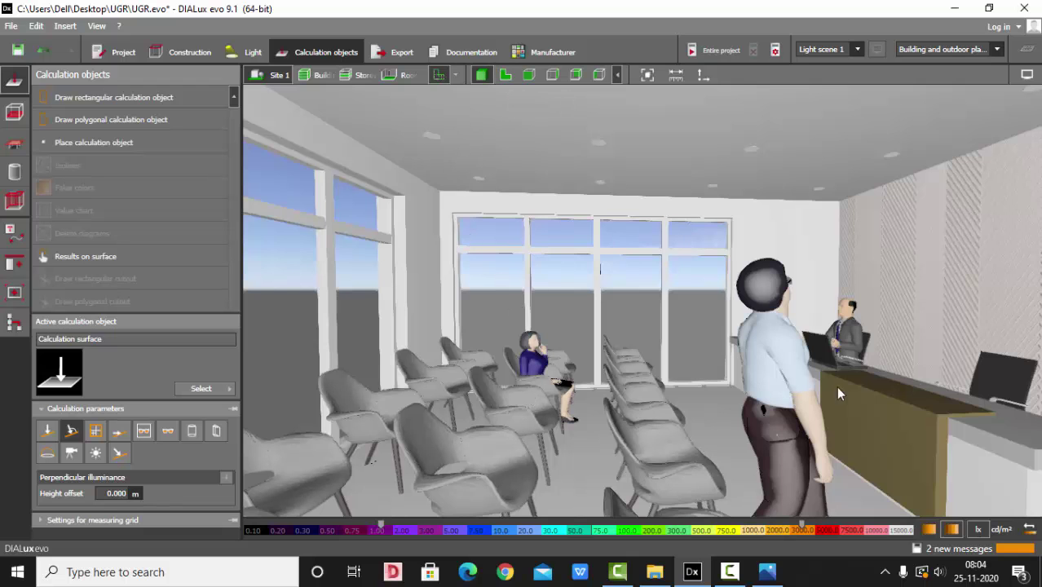
Step: Place a single calculation point on the standing man's head in the floor plan
scroll(837, 386, down, 2)
scroll(850, 368, up, 3)
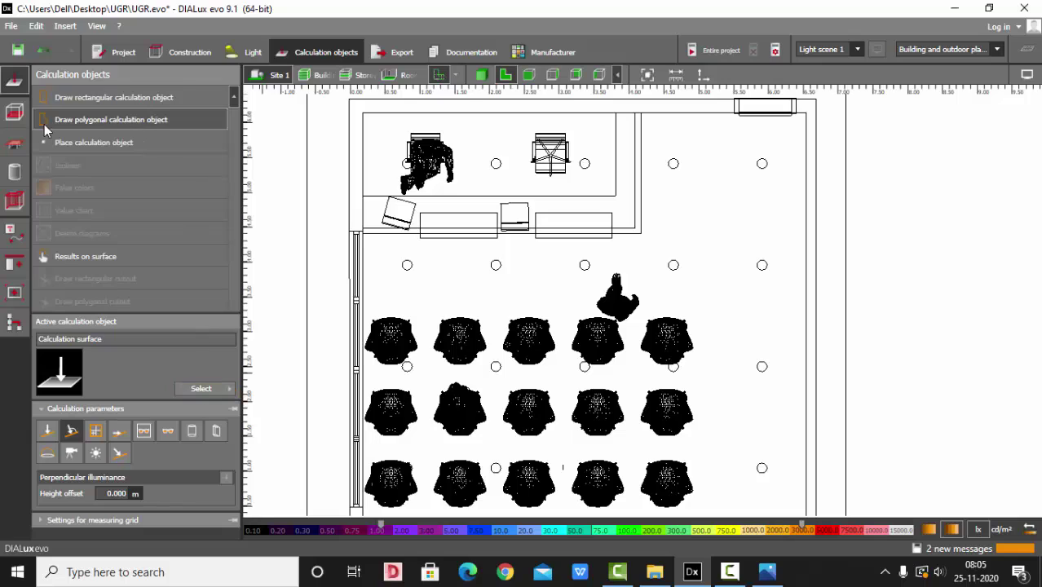
click(220, 390)
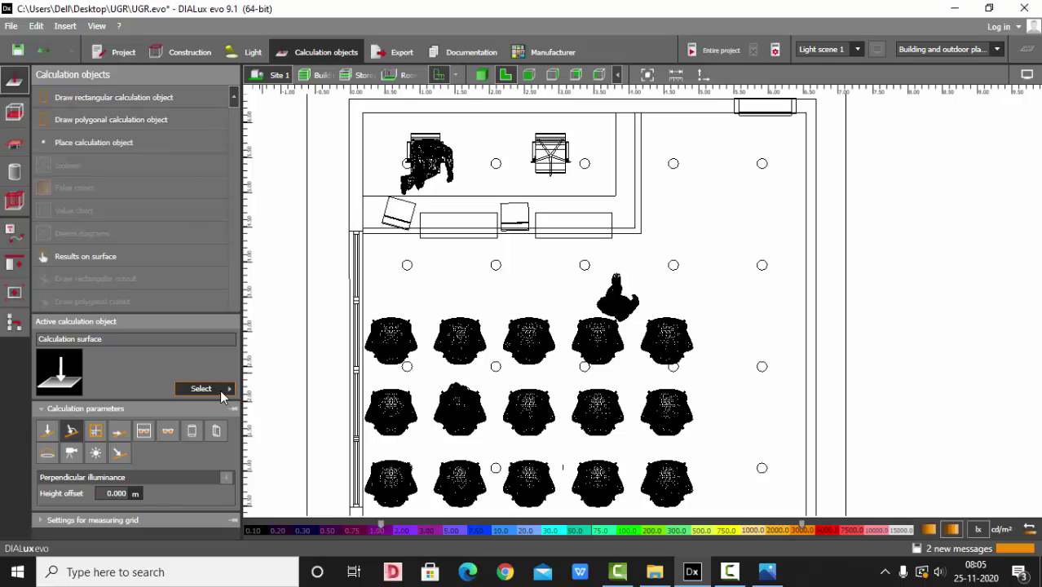
click(268, 463)
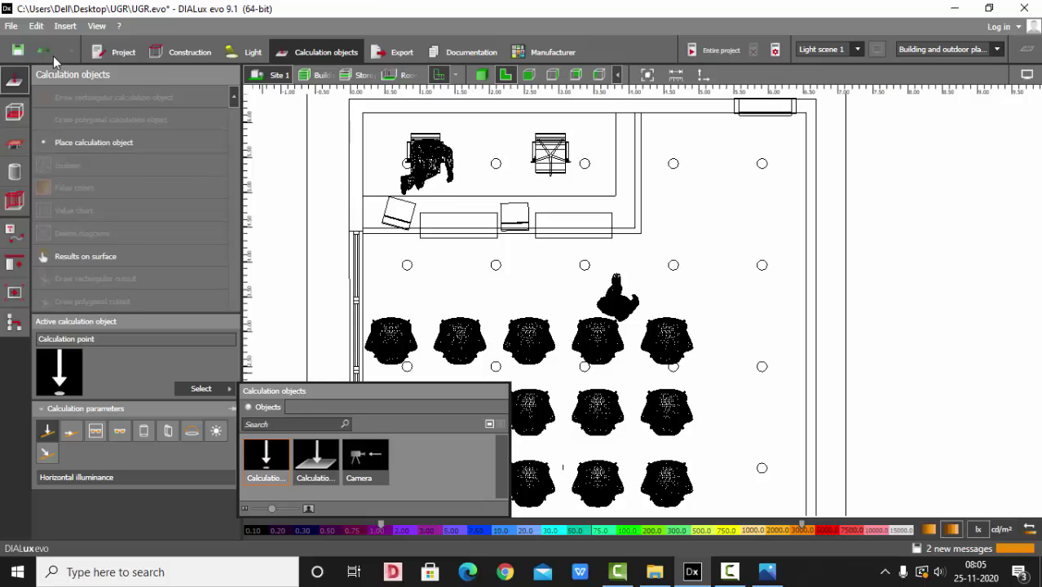
click(105, 142)
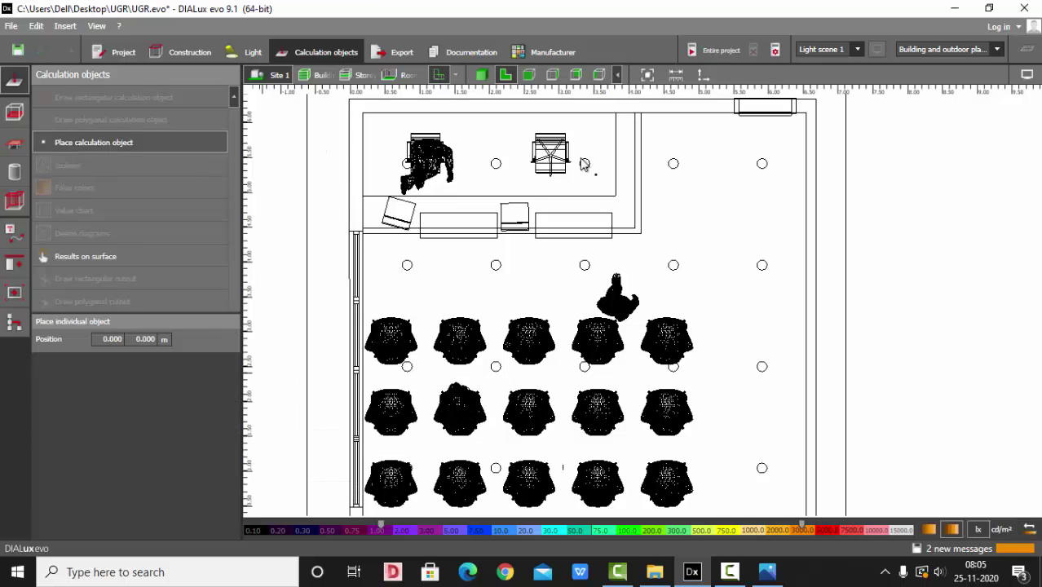
scroll(636, 329, up, 1)
scroll(636, 329, up, 5)
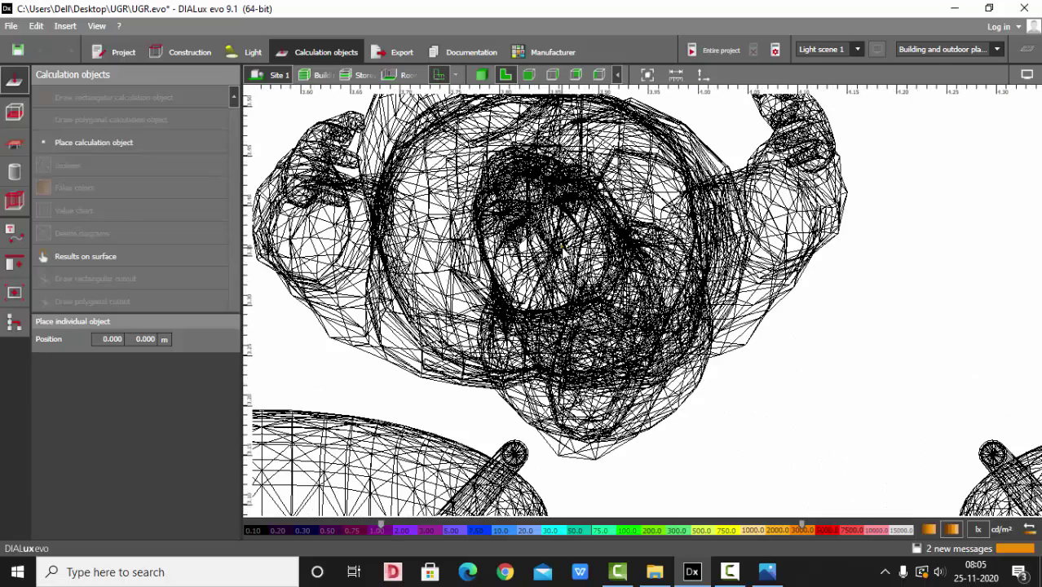
click(562, 247)
Step: Lower the calculation point in 3D from above the ceiling to the standing man's head, at about 1.6 m
click(482, 75)
scroll(569, 343, down, 2)
scroll(571, 342, down, 2)
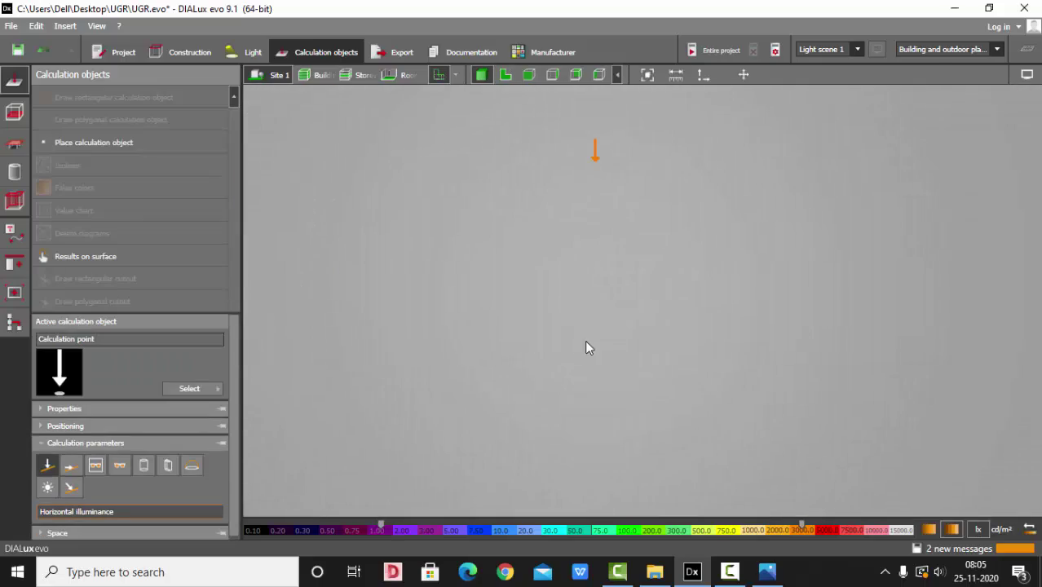
click(743, 75)
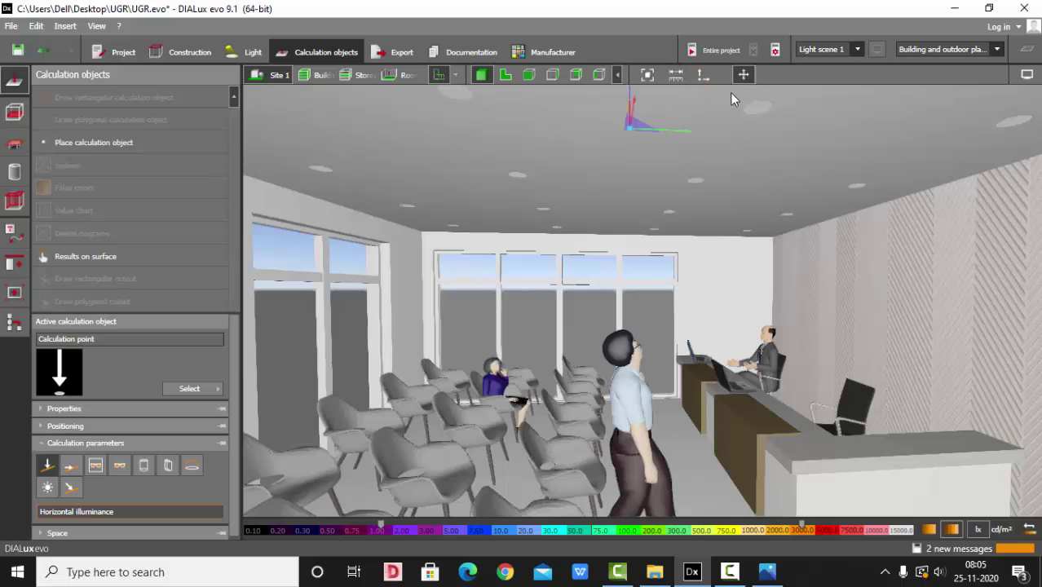
scroll(657, 297, up, 1)
scroll(637, 188, down, 1)
scroll(637, 155, up, 1)
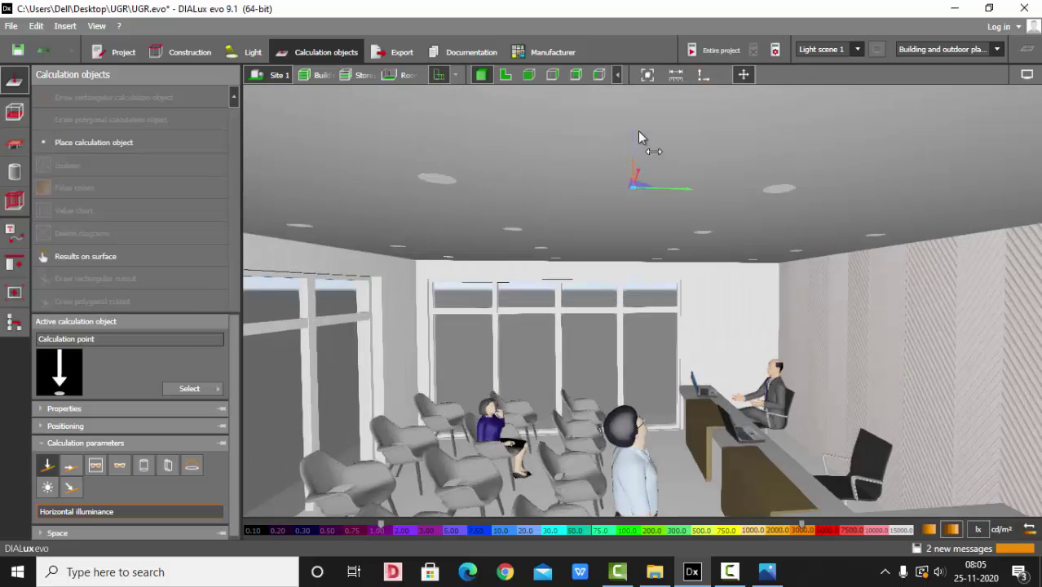
drag(637, 137, 638, 365)
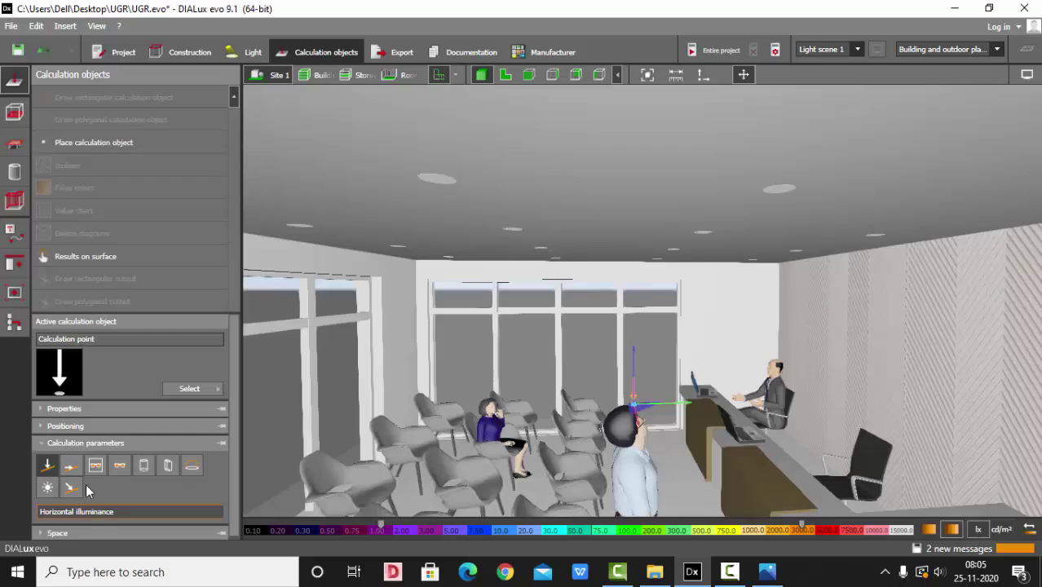
Step: Set the calculation point's height position to 1.5 m
click(116, 426)
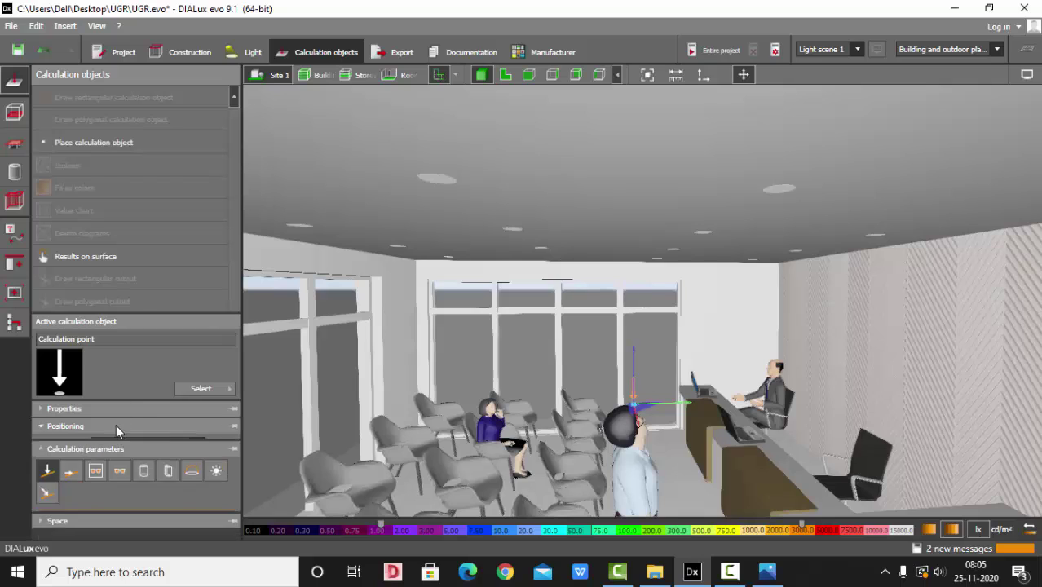
click(179, 444)
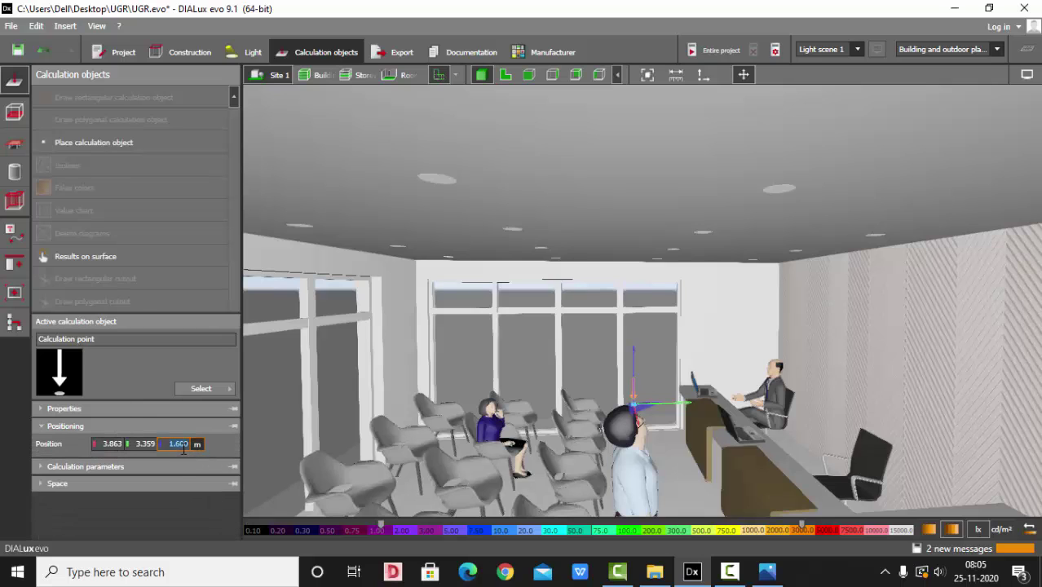
text(1.5)
key(Return)
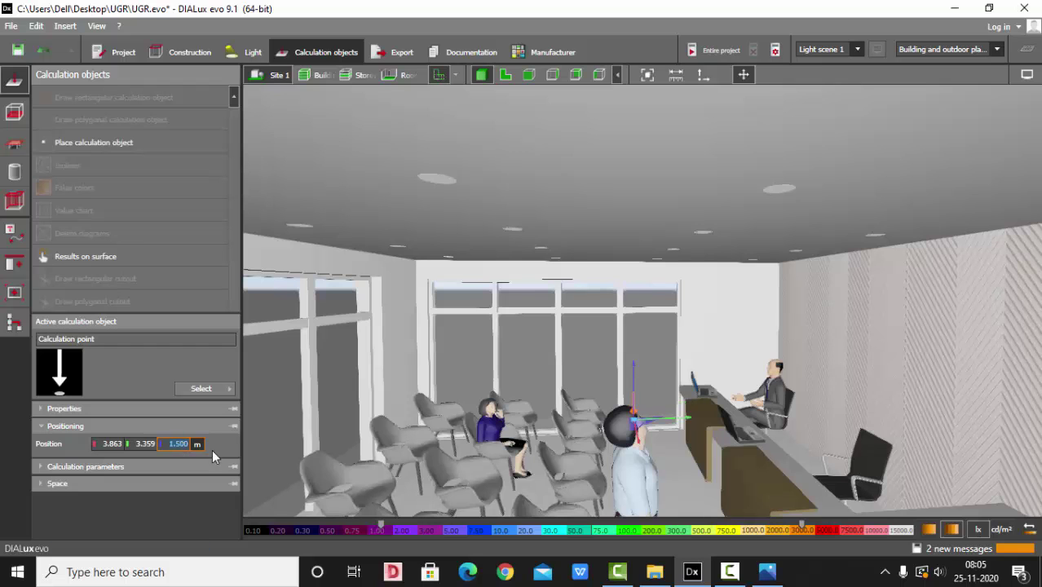
Step: Shift the calculation point forward in 3D to the standing man's eyes, at about Y 3.43 m, and check its placement in plan and 3D
scroll(634, 424, up, 4)
middle_drag(633, 436, 528, 326)
scroll(570, 367, down, 2)
right_drag(701, 432, 655, 430)
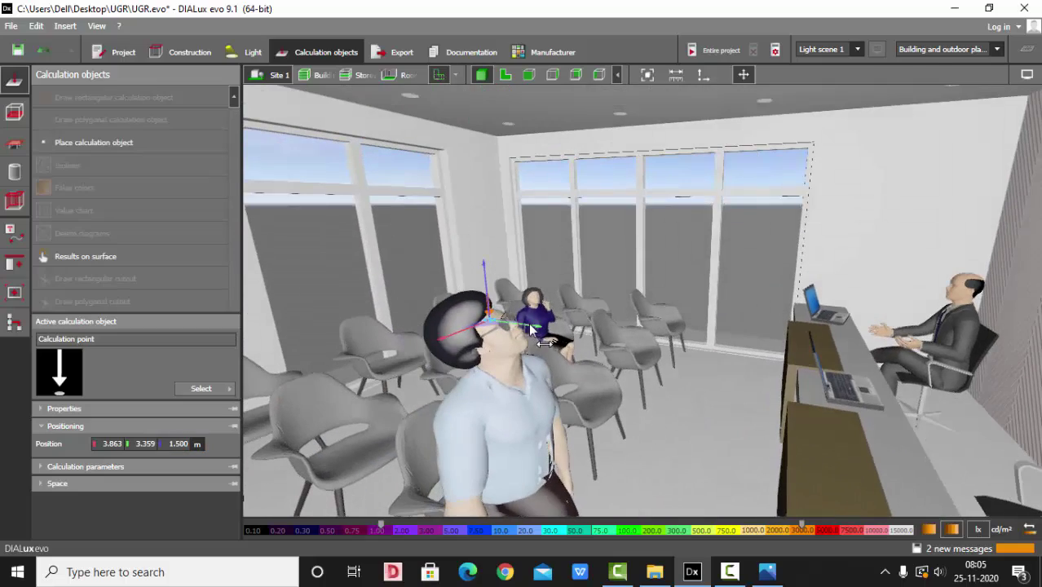
drag(553, 336, 547, 328)
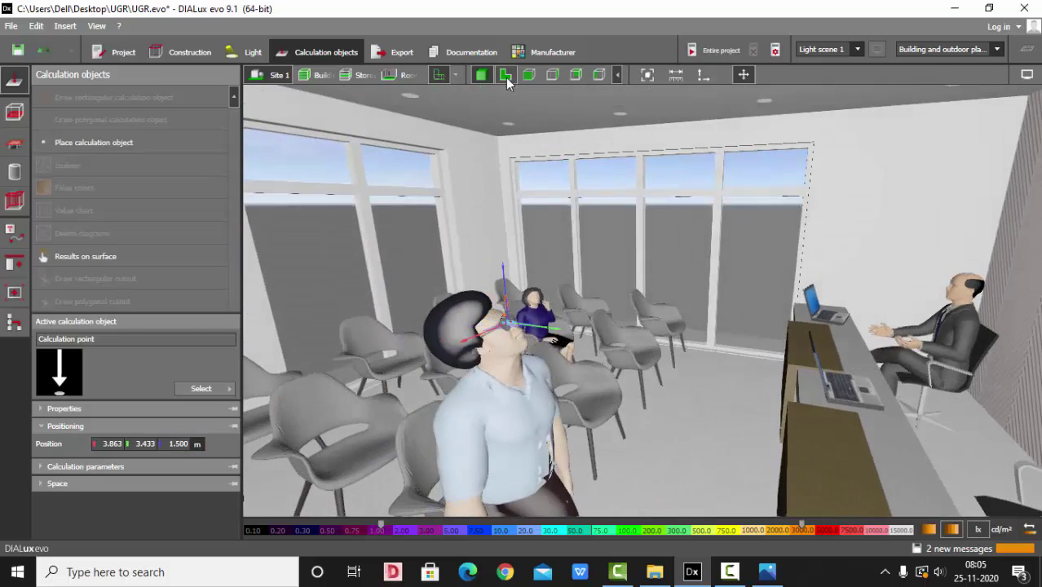
click(506, 74)
scroll(536, 265, up, 3)
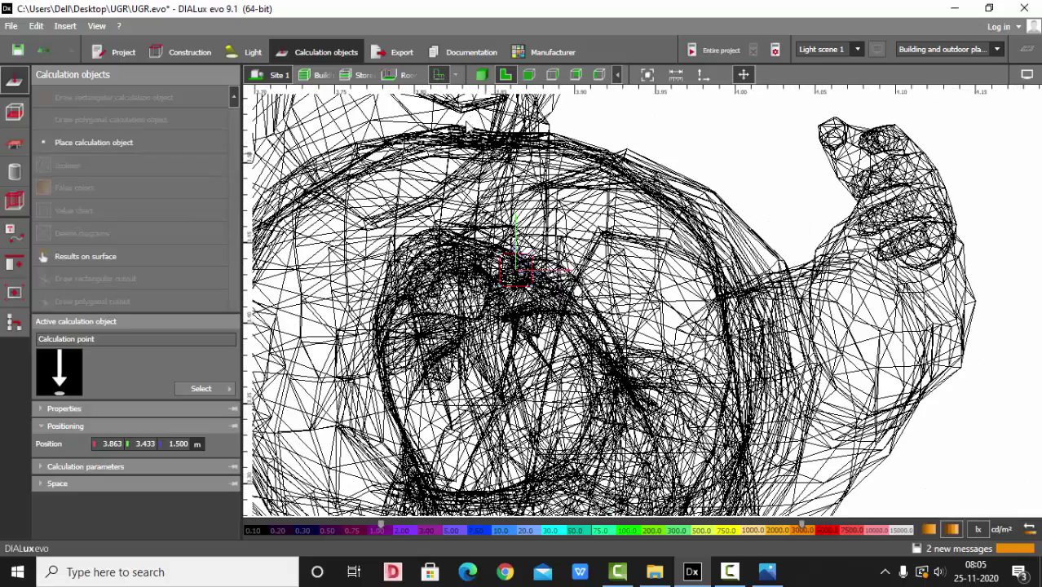
click(481, 74)
right_drag(600, 246, 605, 307)
scroll(608, 308, down, 4)
scroll(604, 307, down, 2)
scroll(663, 235, up, 1)
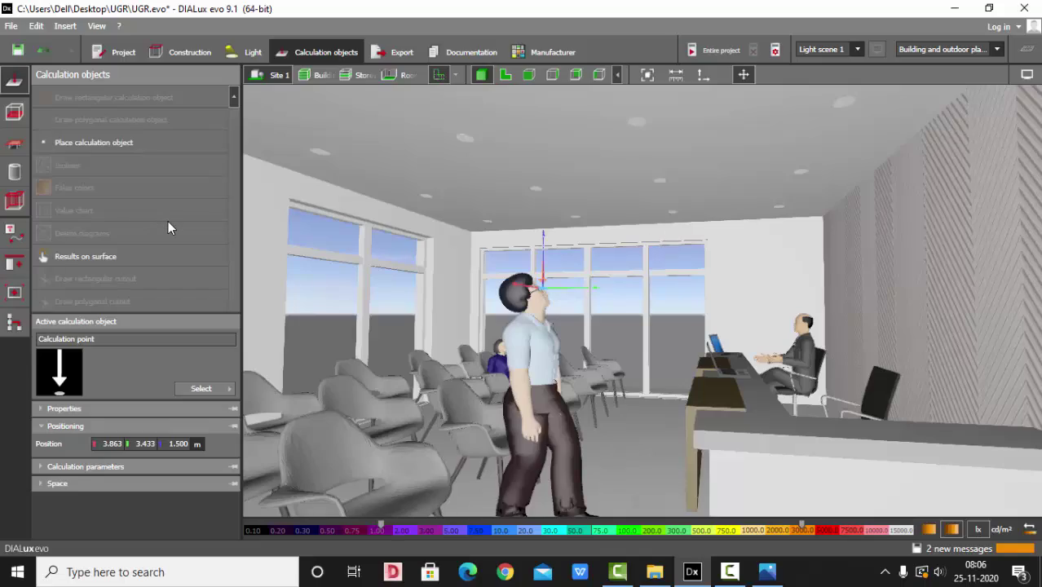
Step: Reselect the calculation point in the floor plan and replace its Horizontal illuminance parameter with Unified Glare Rating (UGR)
key(Escape)
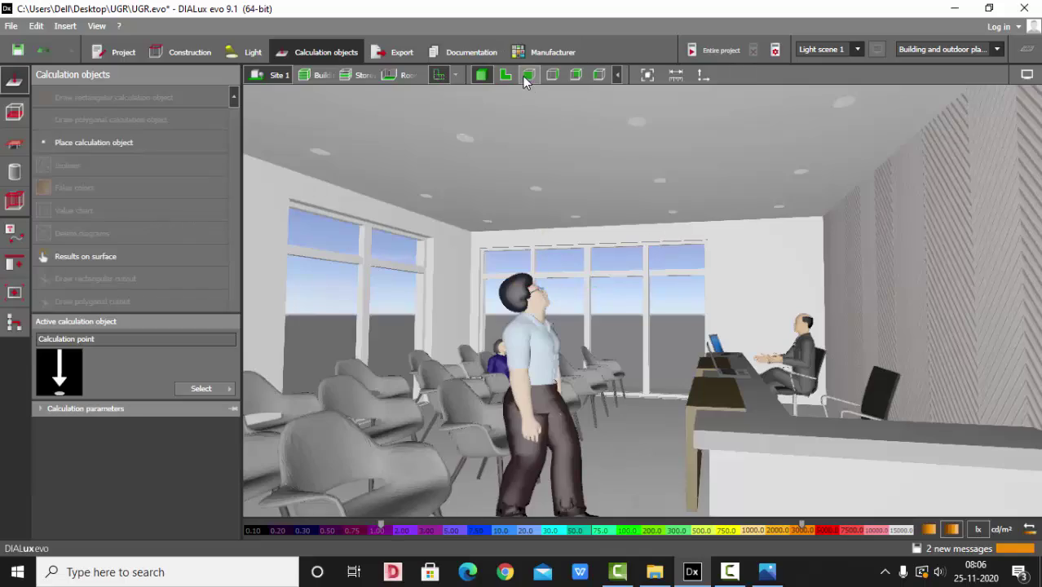
click(506, 75)
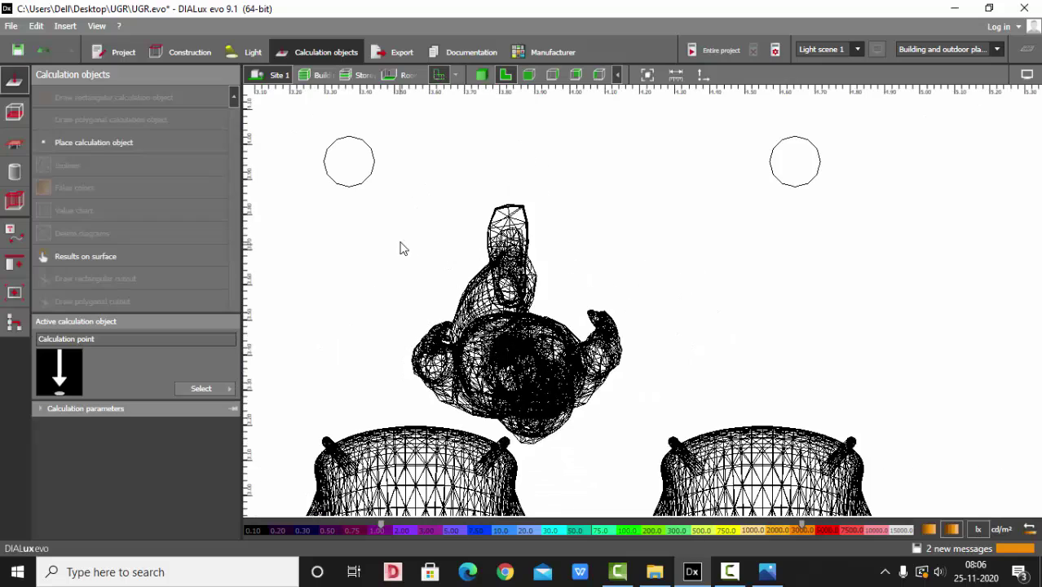
drag(338, 205, 743, 489)
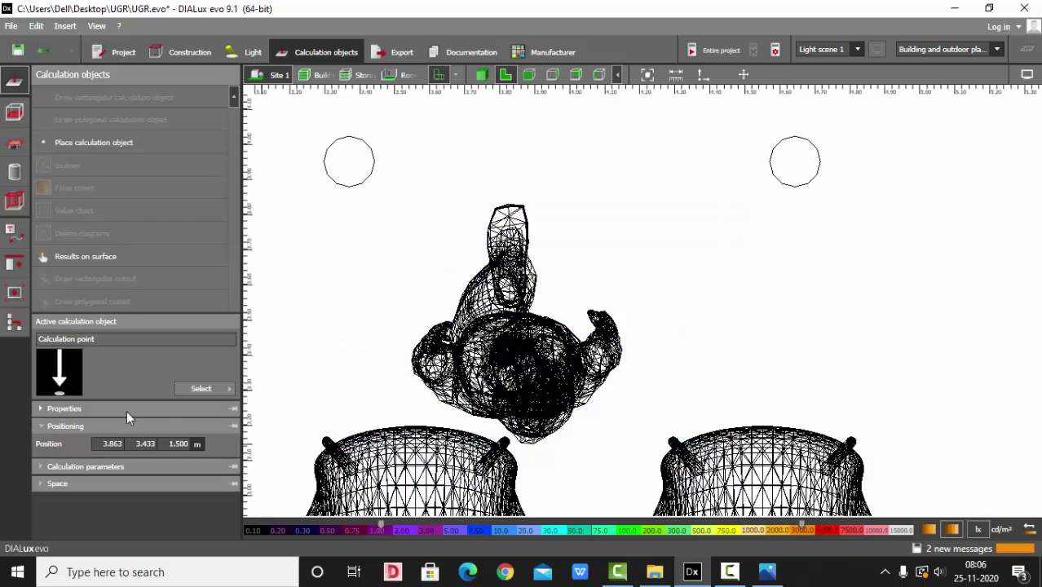
scroll(513, 273, down, 2)
drag(352, 160, 807, 522)
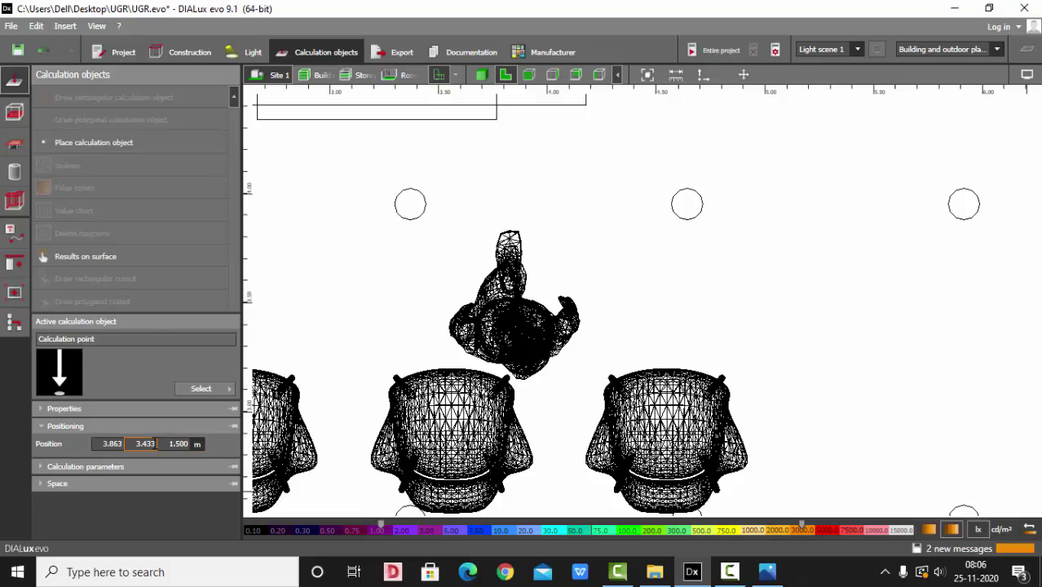
click(156, 463)
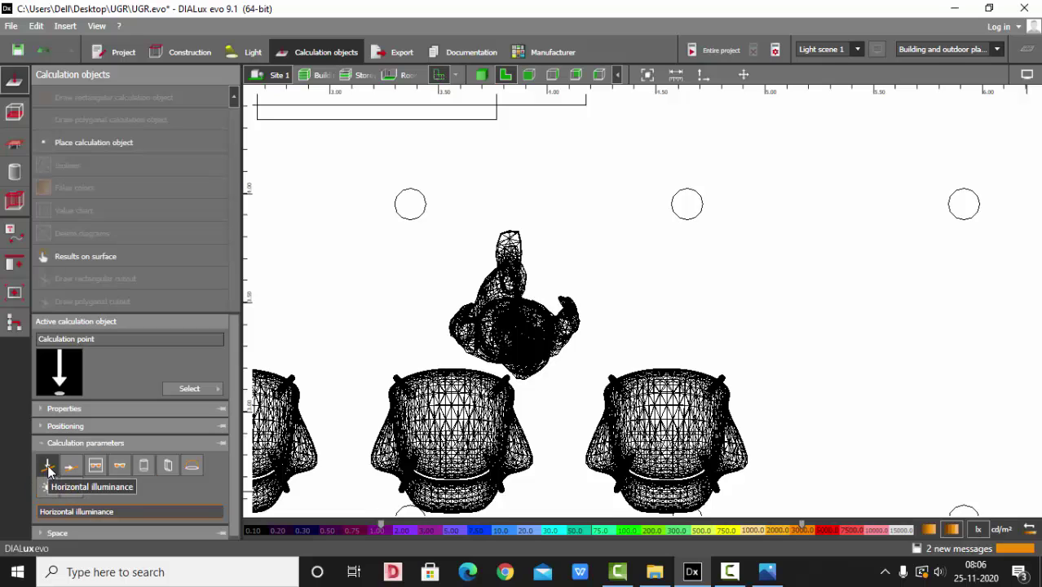
click(49, 469)
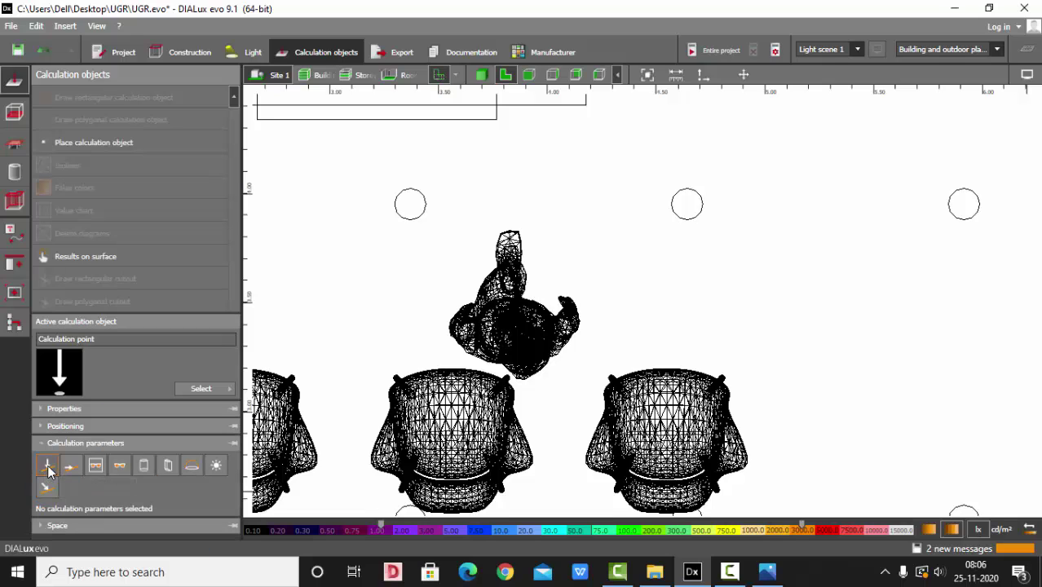
click(96, 469)
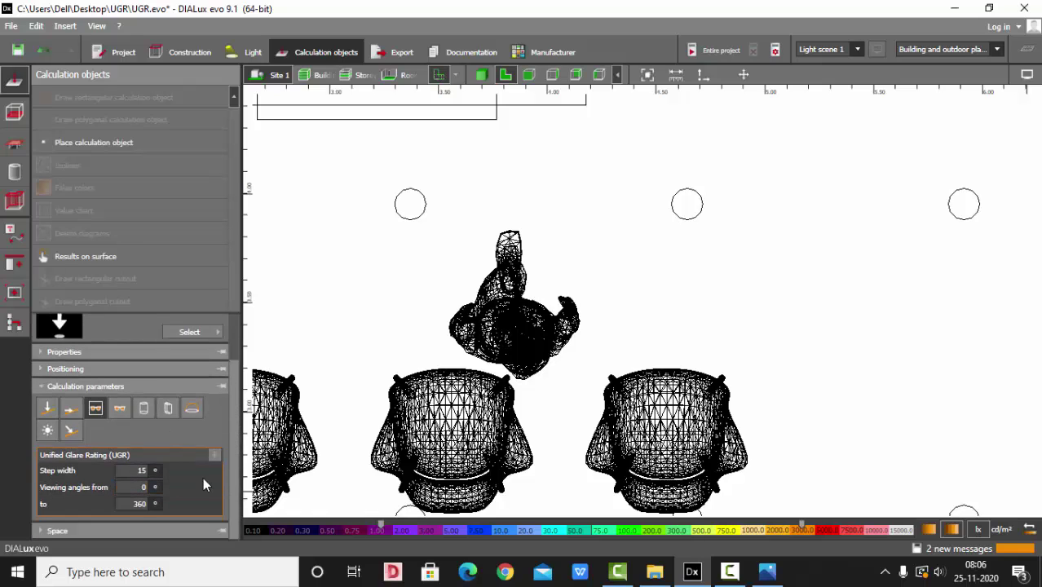
Step: Set the end of the calculation point's UGR viewing angle range to 180° and deselect the point
click(122, 471)
key(BackSpace)
click(141, 503)
text(180)
key(Return)
click(325, 280)
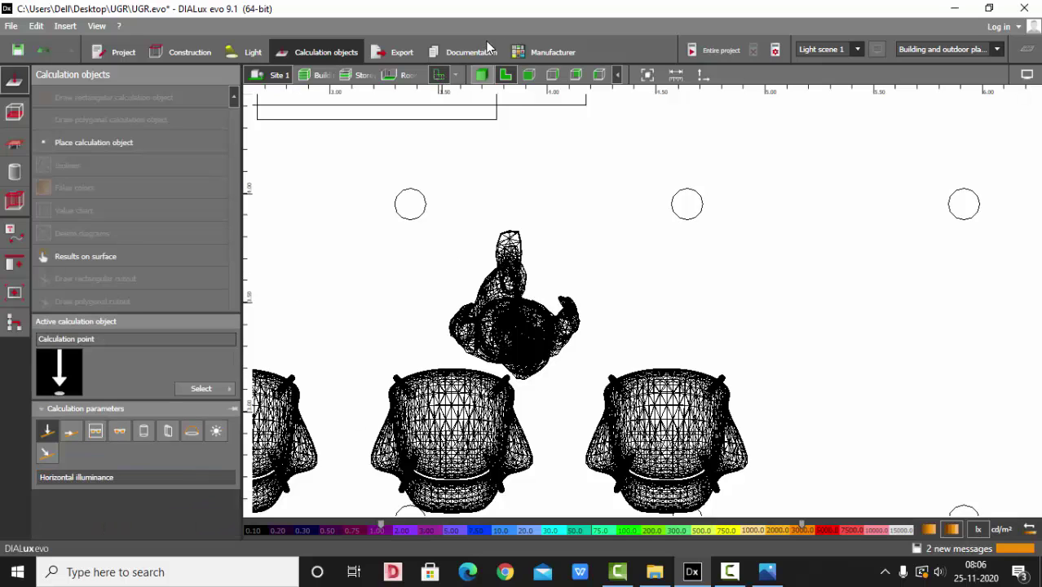
Step: Draw a rectangular calculation surface about 3.67 m by 0.81 m in the floor plan over the seats behind the reception desk
click(481, 76)
right_drag(530, 319, 507, 324)
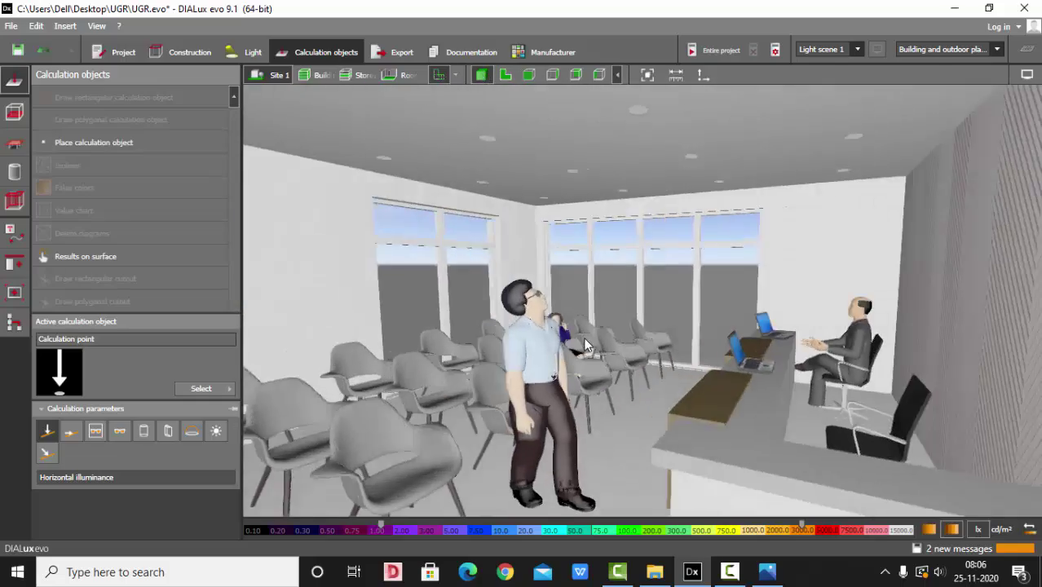
scroll(493, 287, up, 5)
right_drag(492, 286, 525, 285)
click(506, 75)
scroll(506, 102, down, 5)
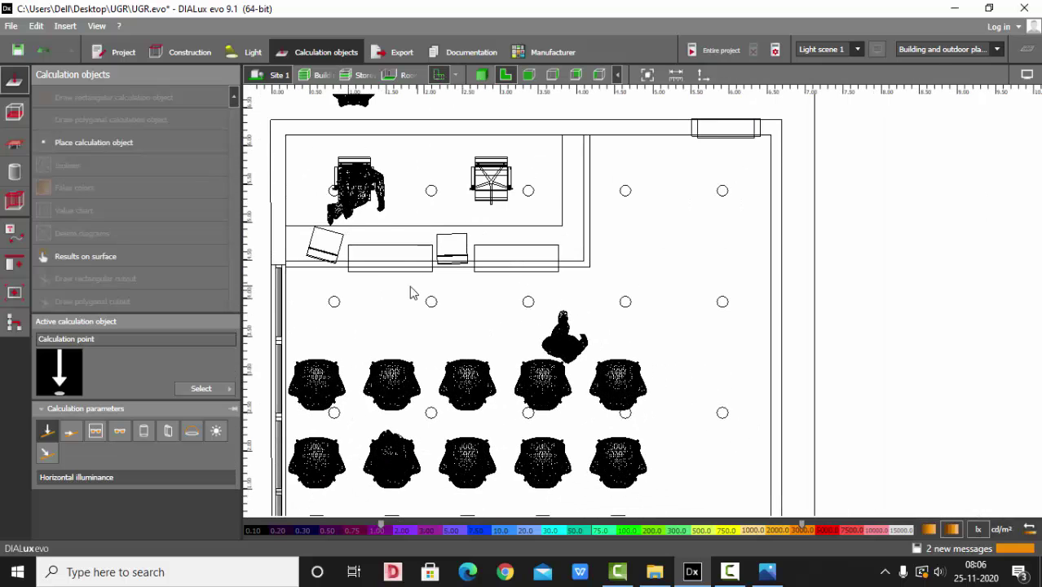
scroll(613, 416, up, 2)
click(655, 463)
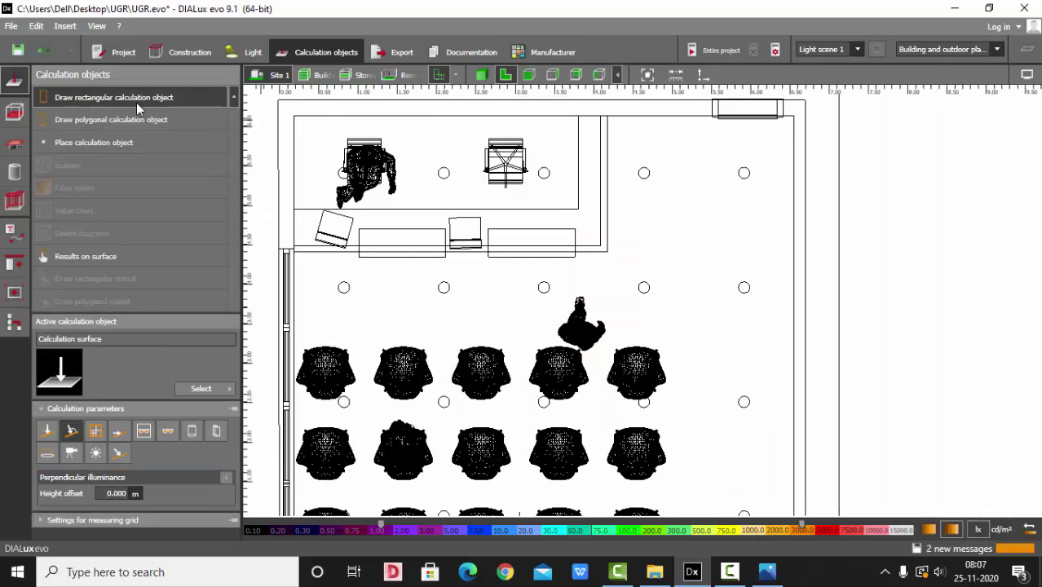
click(136, 102)
scroll(324, 145, up, 2)
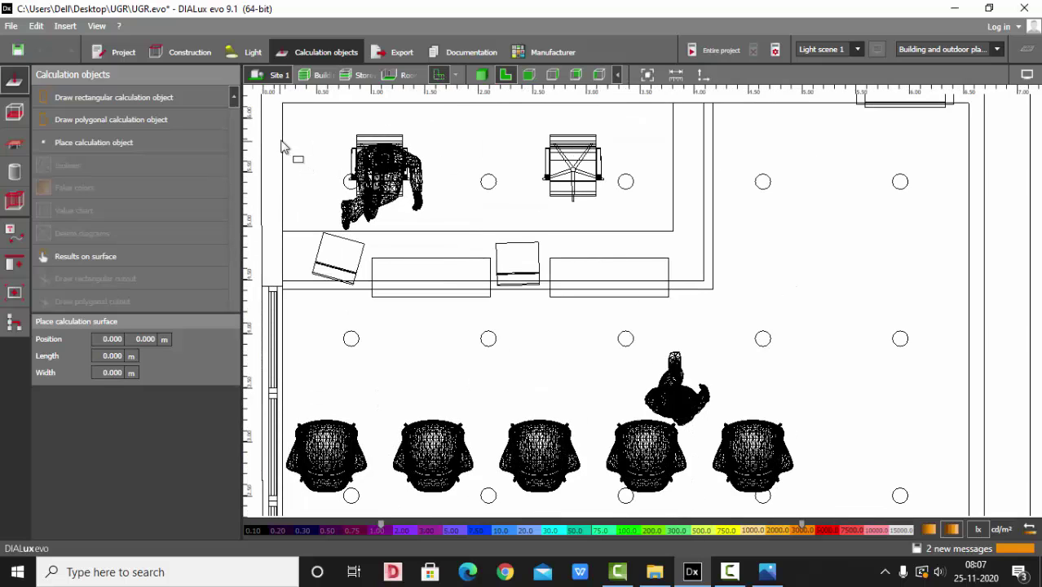
click(282, 140)
click(284, 228)
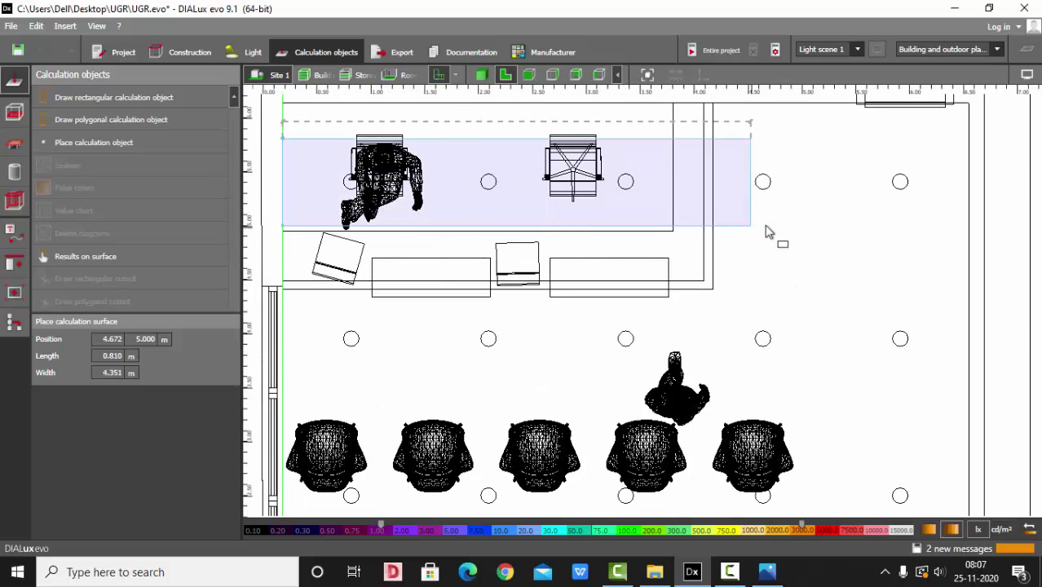
click(678, 225)
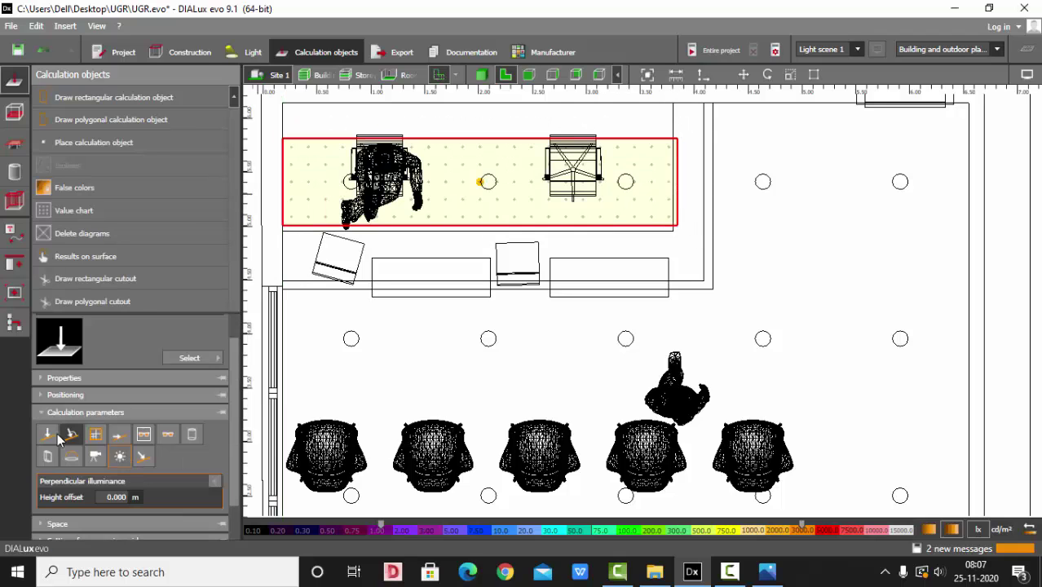
Step: Set the reception calculation surface's height position to 0.85 m
click(139, 398)
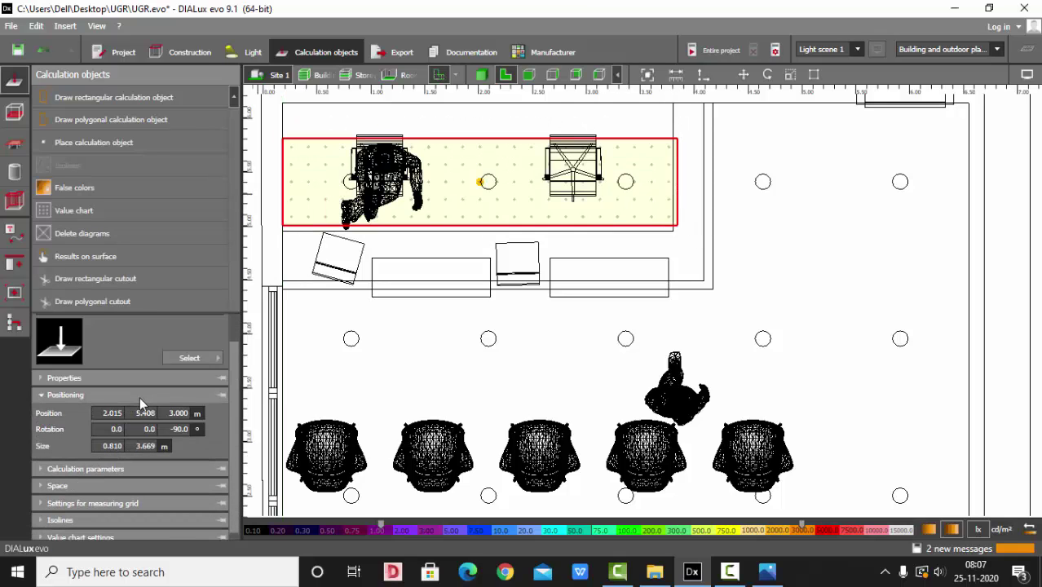
click(177, 413)
text(1)
key(BackSpace)
text(0.85)
key(Return)
scroll(169, 460, down, 1)
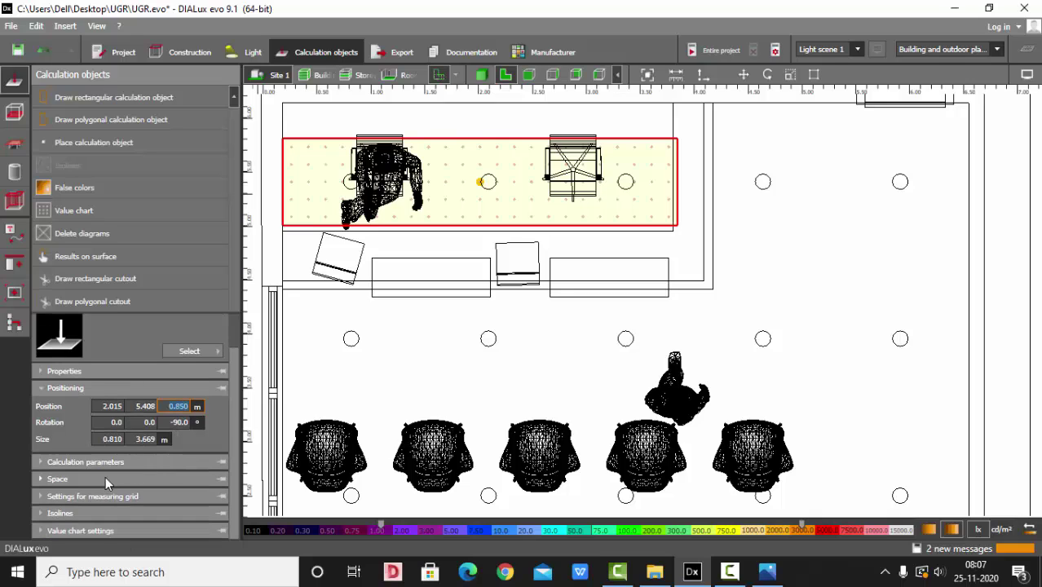
Step: Switch the calculation surface's measuring grid to Quantity, with 1 point in X and 2 points in Y
click(123, 497)
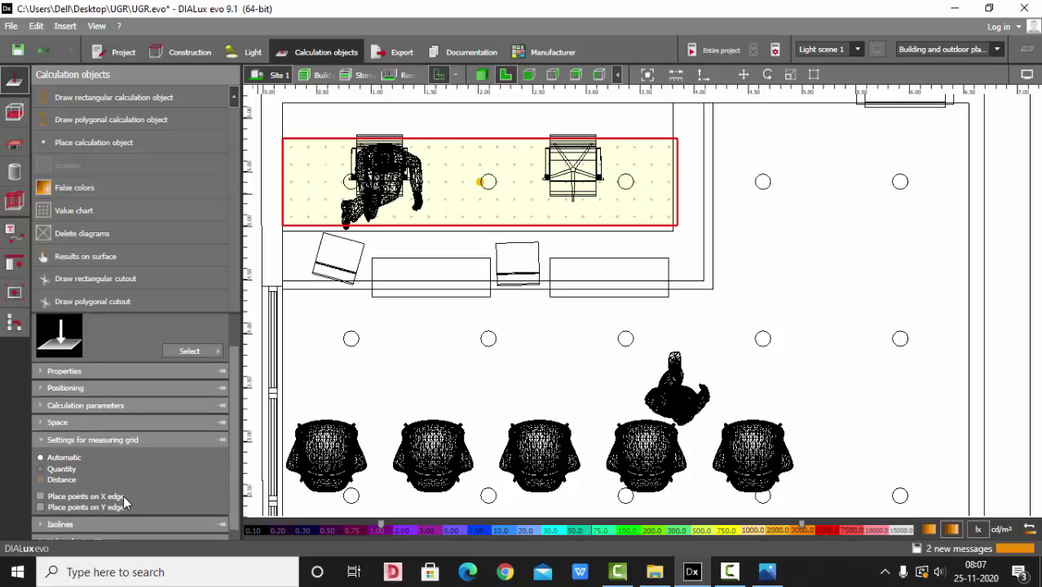
click(41, 470)
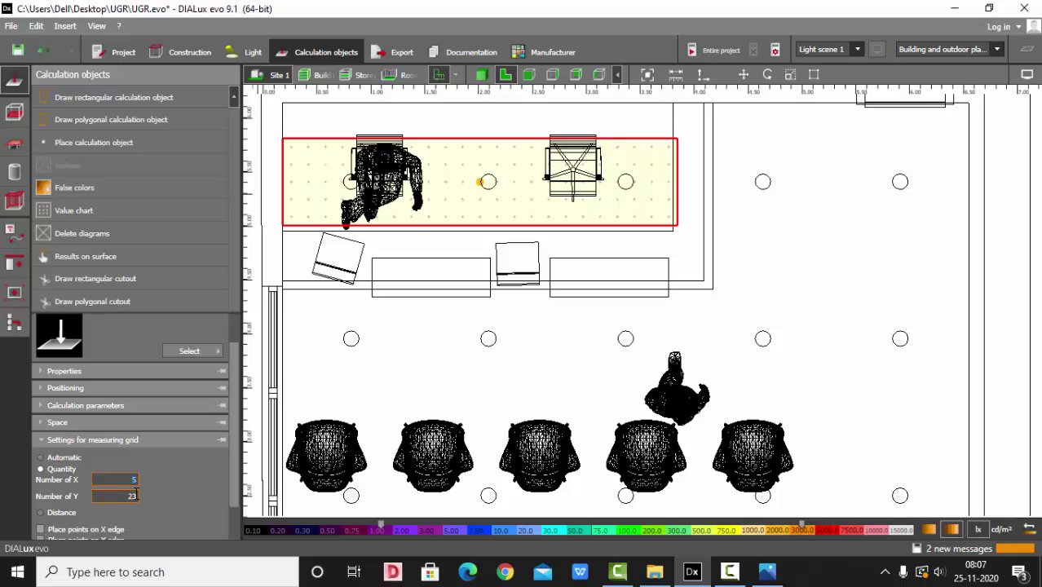
text(1)
click(137, 496)
key(BackSpace)
key(BackSpace)
text(2)
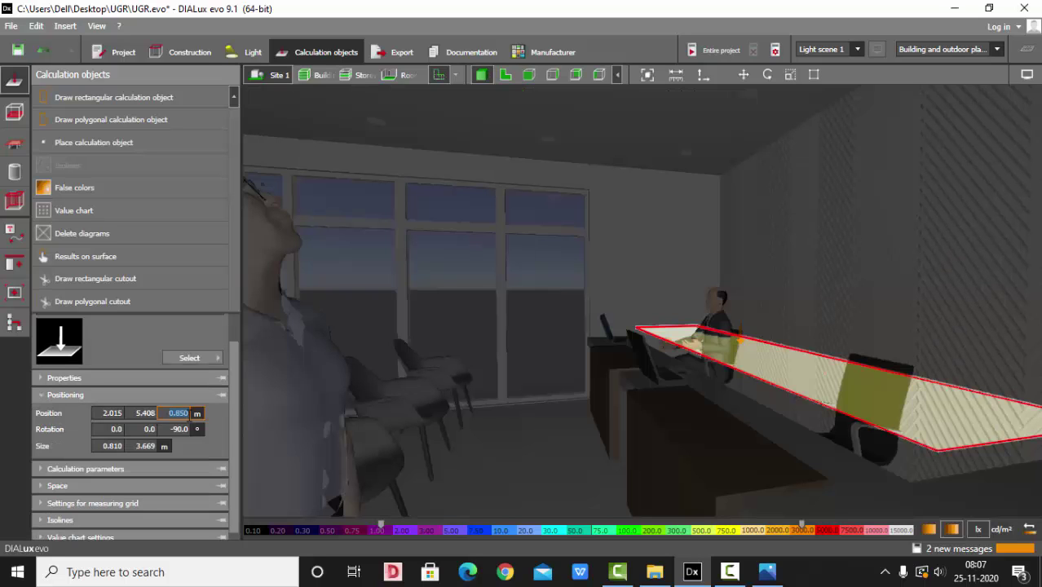
Step: Raise the reception calculation surface to a height position of 0.9 m and deselect it
text(0.9)
key(Return)
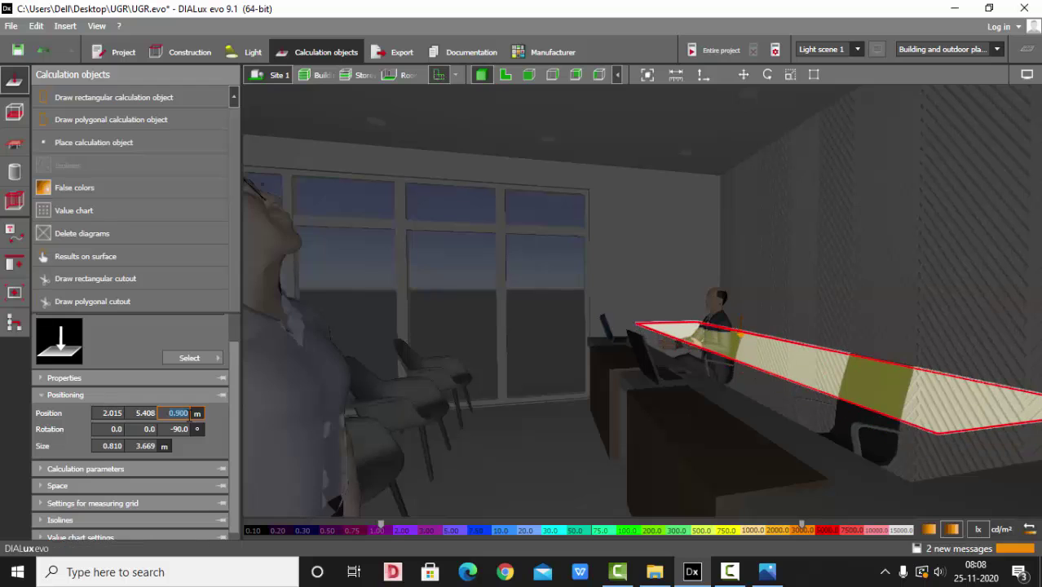
key(Escape)
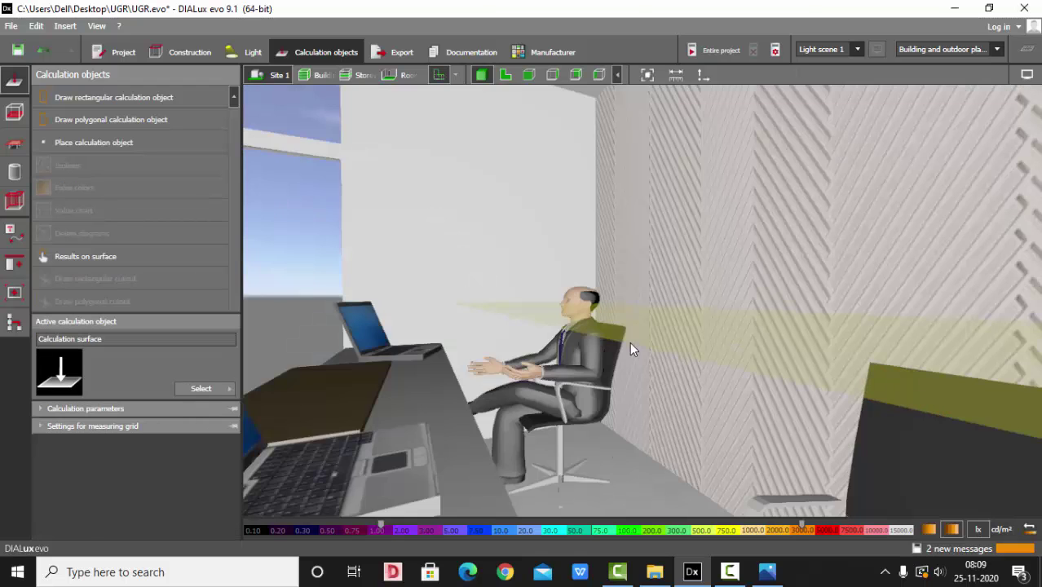
Step: Reselect the reception calculation surface in 3D, set its height position to 1 m and check it against the seated man
click(631, 346)
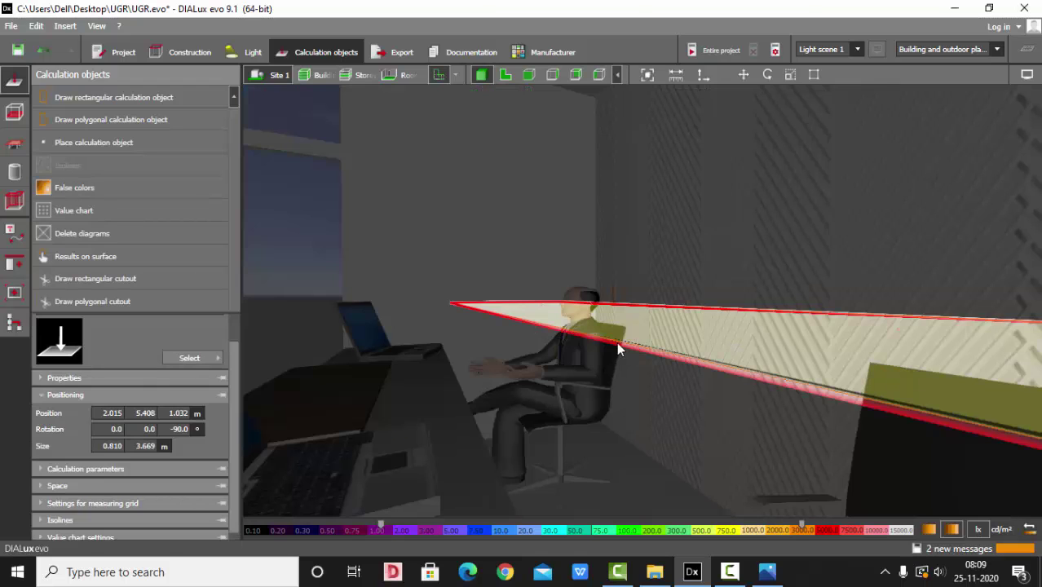
click(181, 414)
text(1)
key(Return)
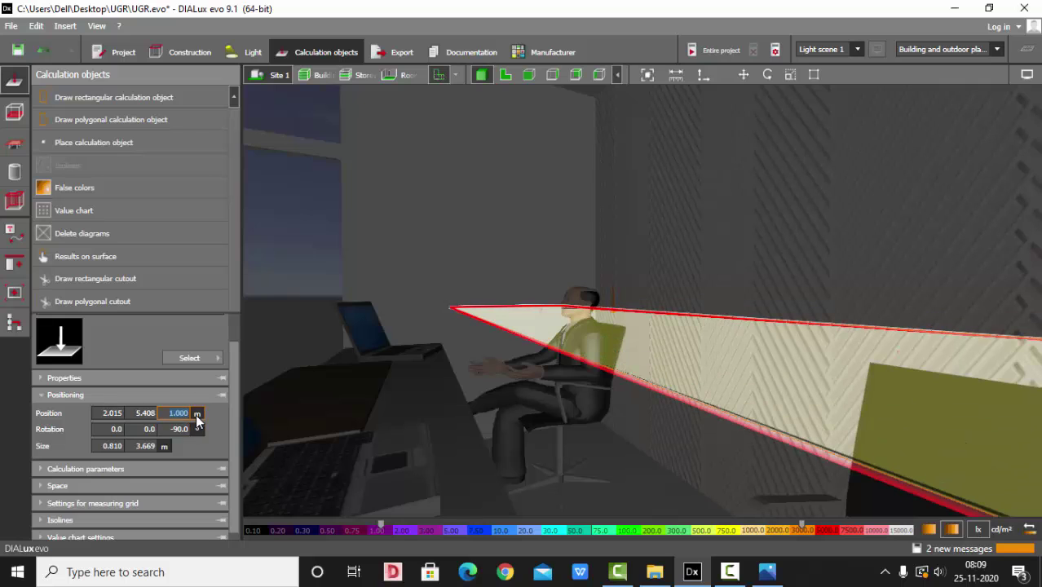
click(453, 347)
drag(452, 347, 561, 380)
click(560, 366)
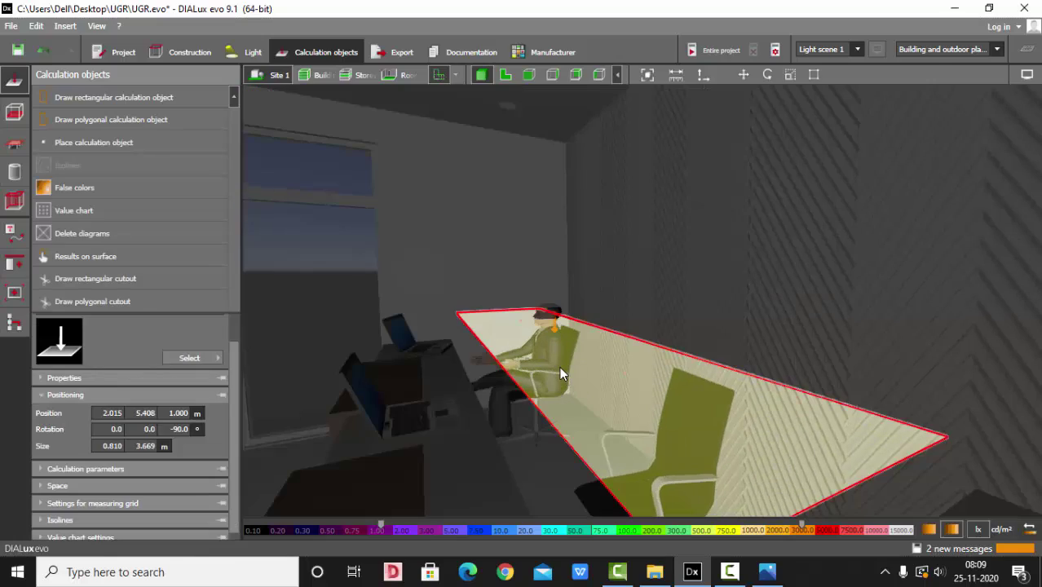
Step: Replace the reception surface's Perpendicular illuminance parameter with Unified Glare Rating (UGR)
click(85, 469)
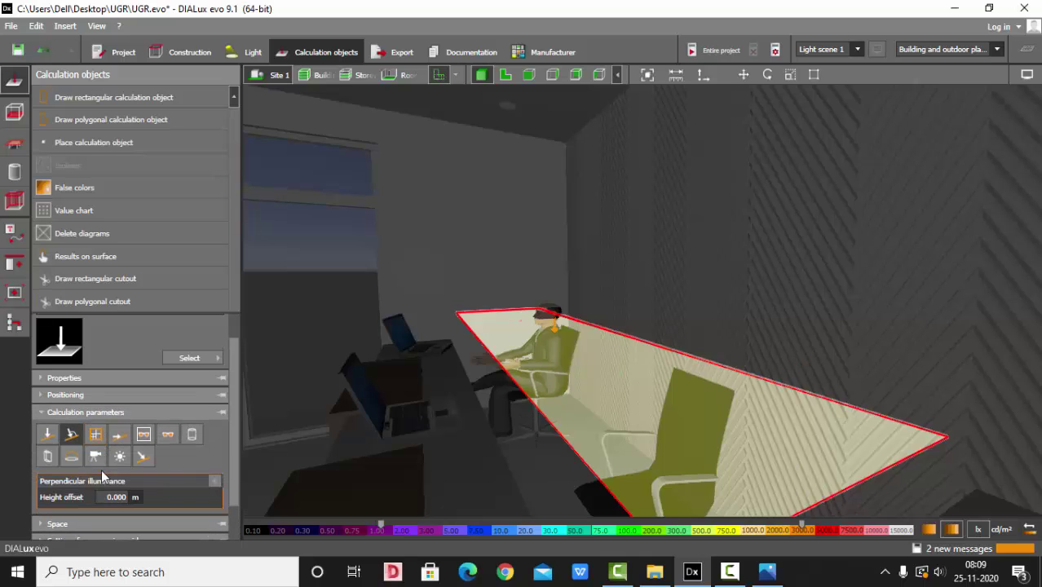
click(72, 434)
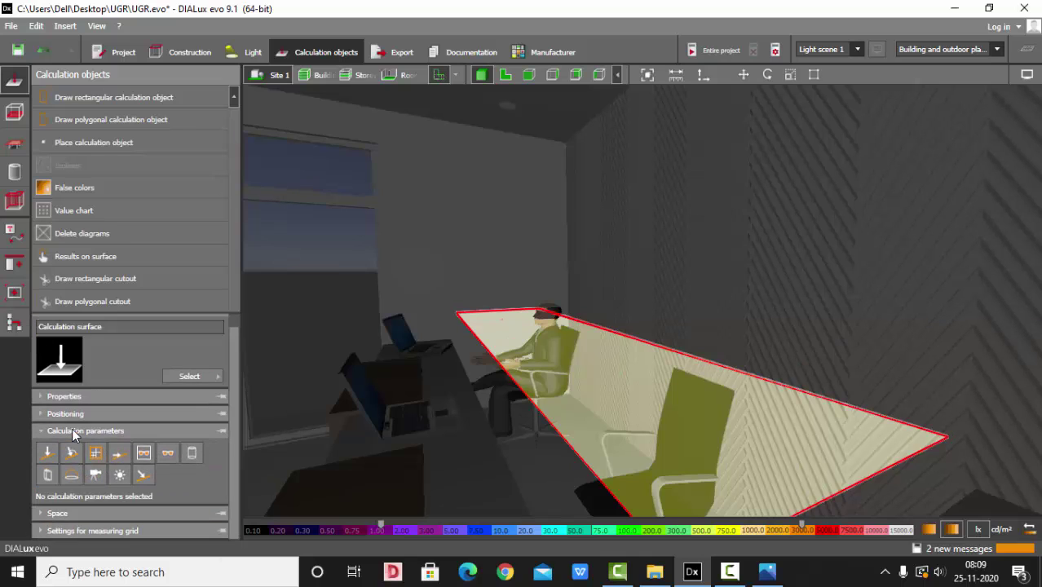
click(143, 455)
scroll(160, 472, down, 2)
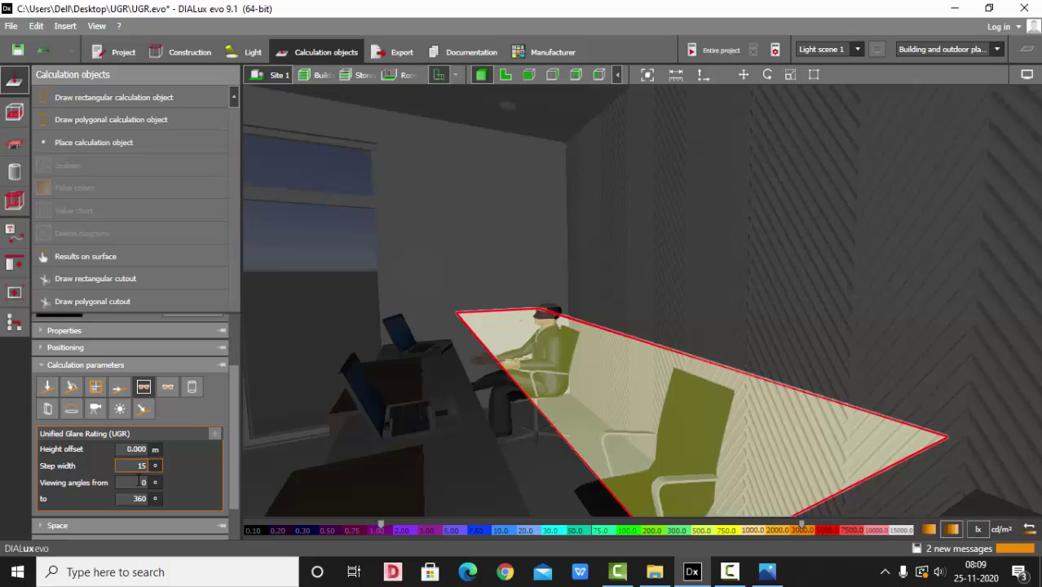
Step: Set the end of the reception surface's UGR viewing angle range to 180° and deselect the surface
click(143, 467)
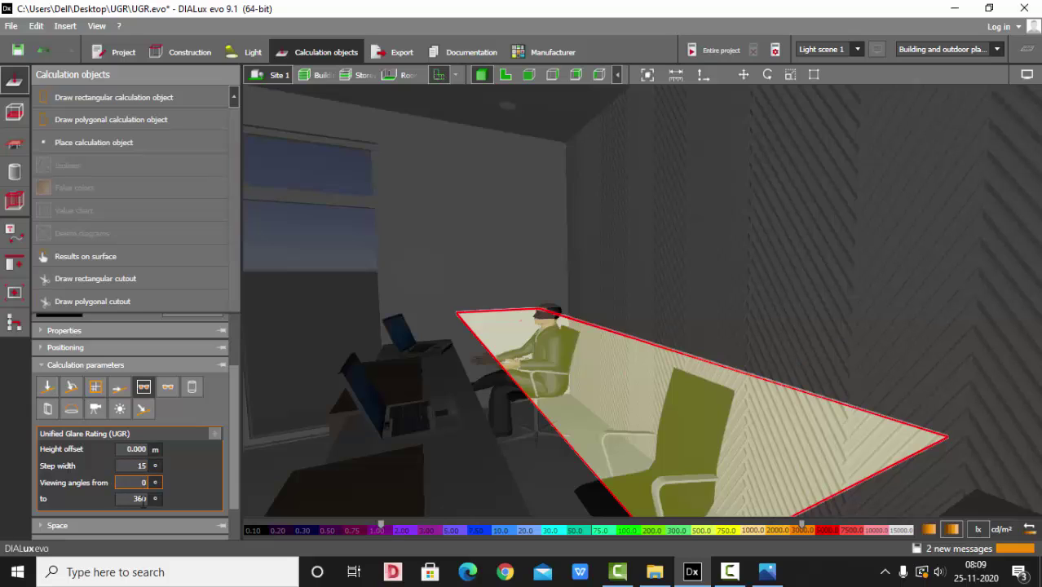
click(144, 501)
text(180)
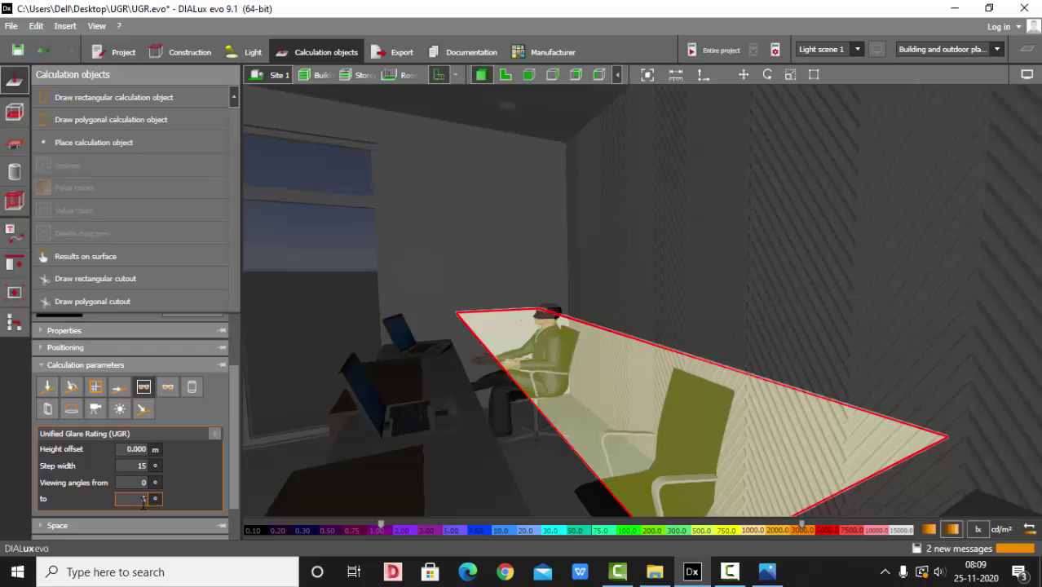
click(448, 210)
click(550, 384)
click(139, 449)
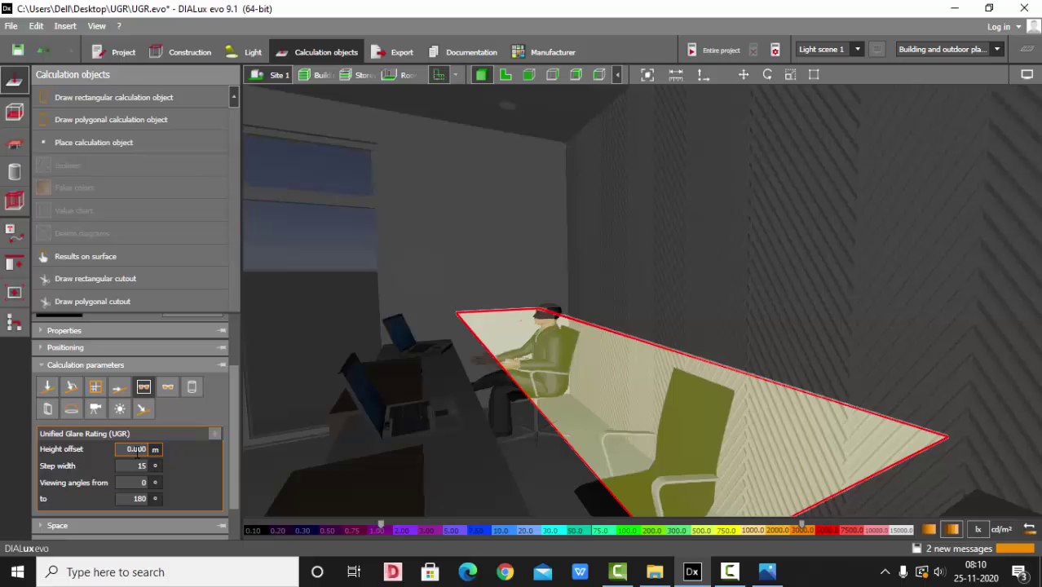
key(Escape)
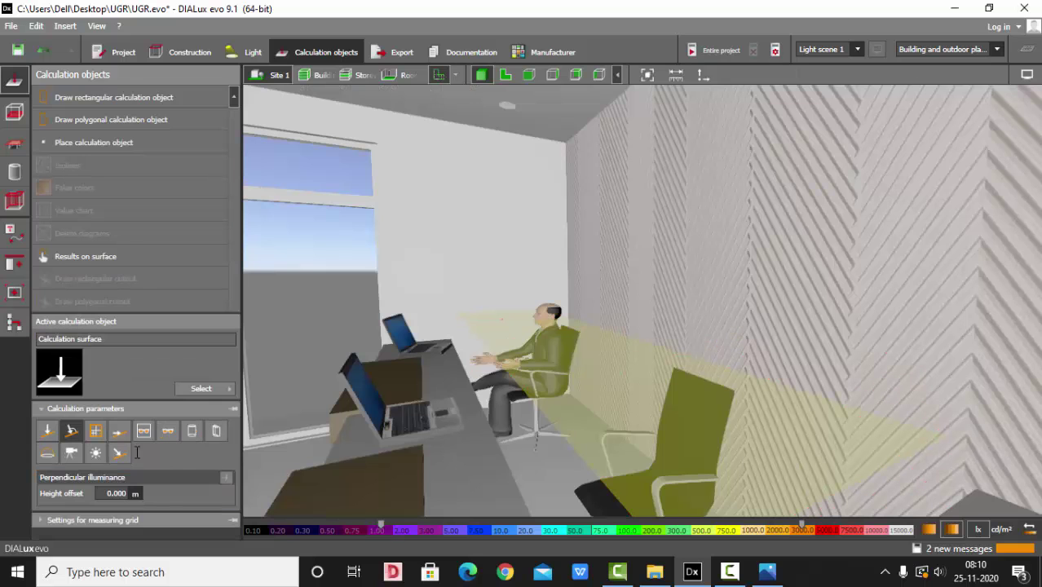
Step: Calculate the entire project and review the UGR results for the calculation point and the reception surface
scroll(694, 302, down, 7)
scroll(644, 338, up, 6)
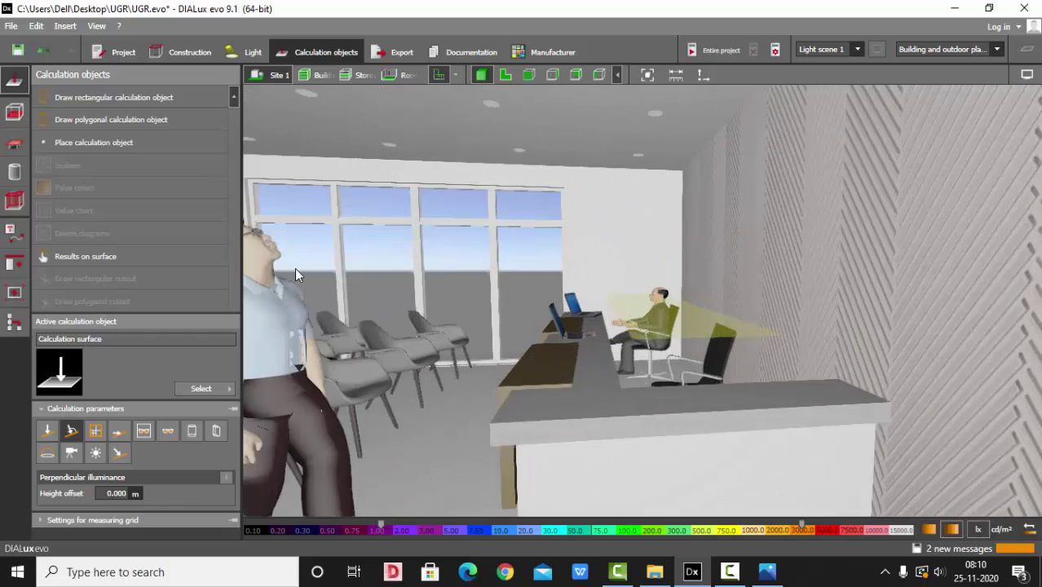
click(714, 52)
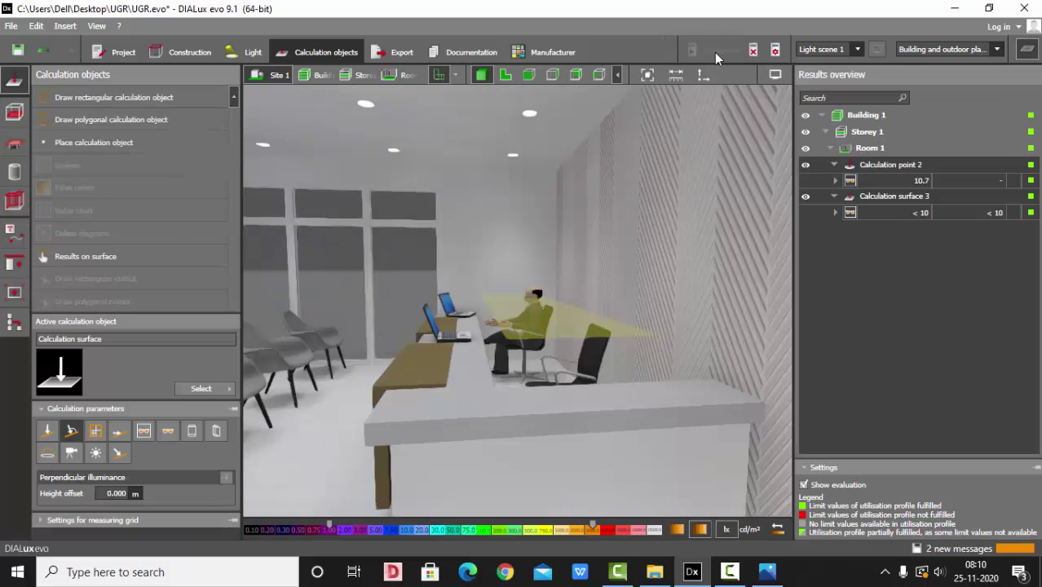
scroll(662, 359, down, 3)
scroll(525, 365, up, 2)
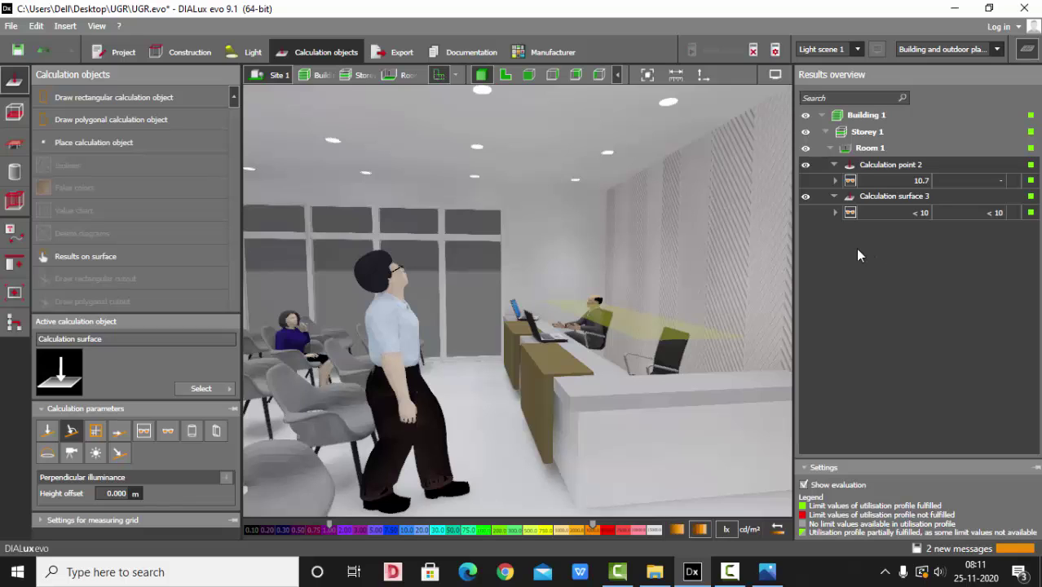
Step: Hide the results overview, inspect the calculated reception desk and seated man in 3D, and discard the calculation results
click(1030, 50)
scroll(872, 373, up, 3)
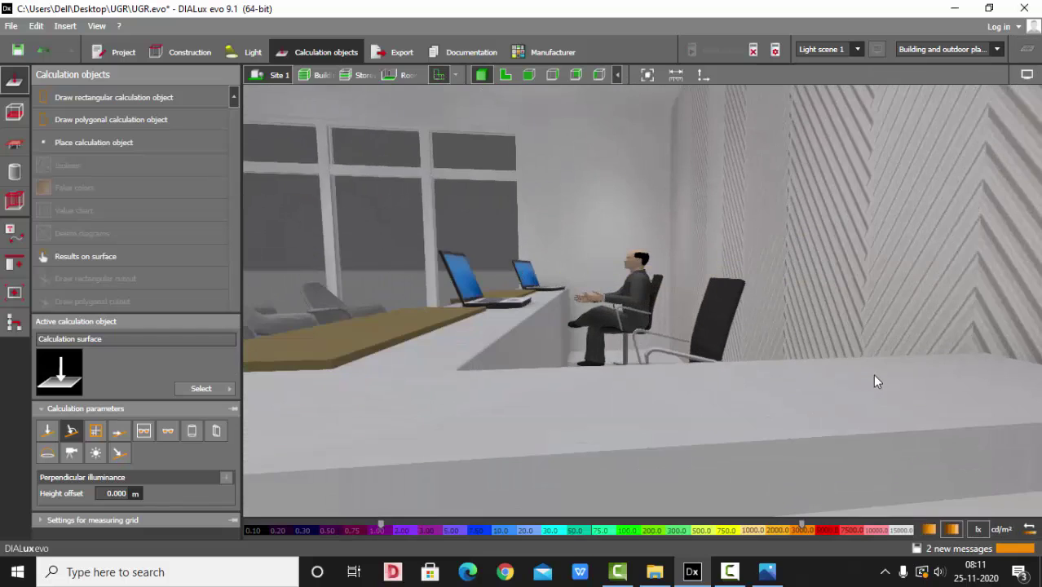
scroll(876, 372, down, 3)
scroll(608, 265, up, 2)
right_drag(609, 260, 736, 313)
scroll(598, 325, up, 4)
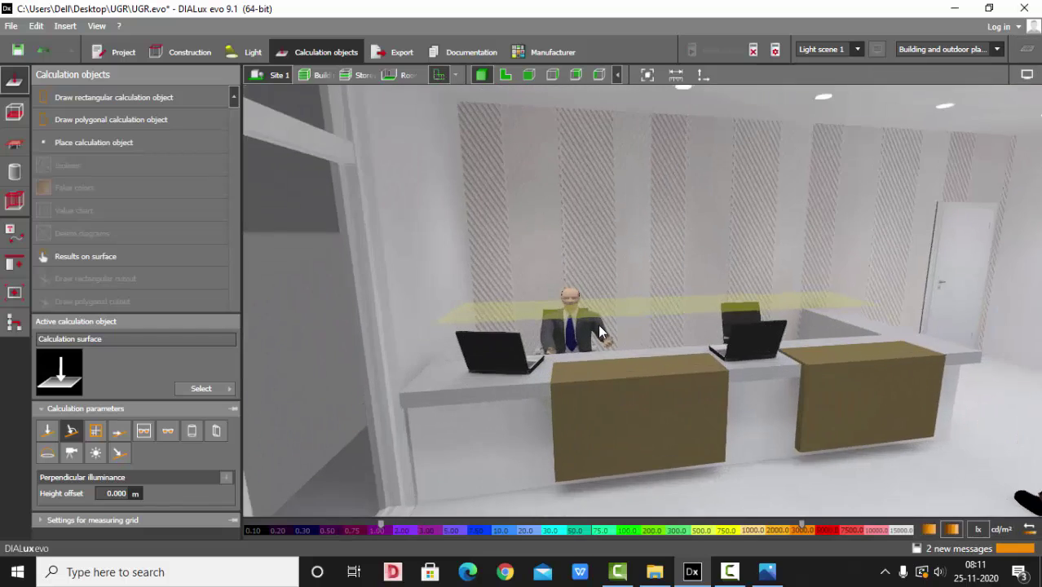
right_drag(598, 373, 633, 318)
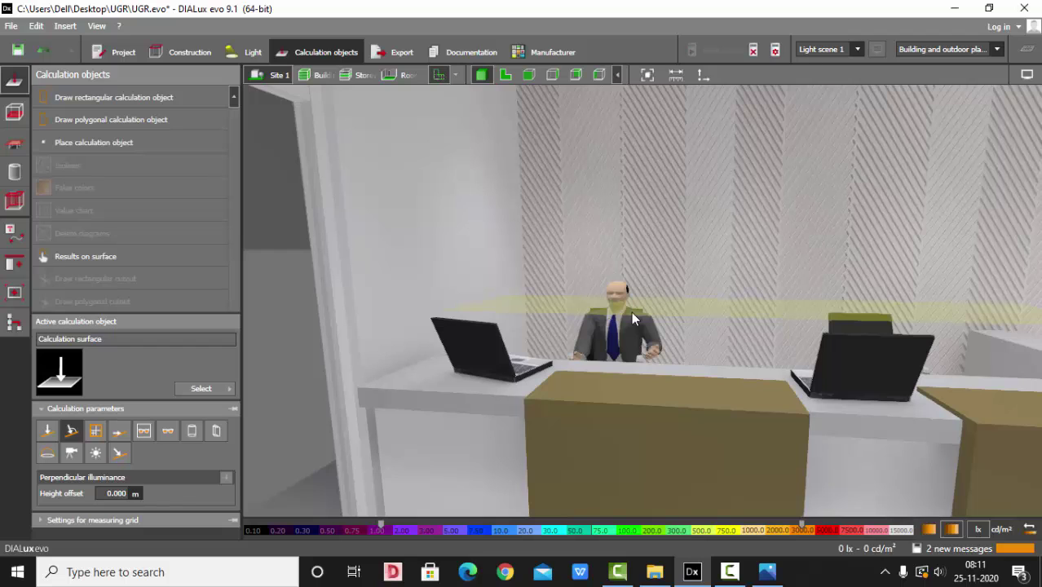
click(751, 52)
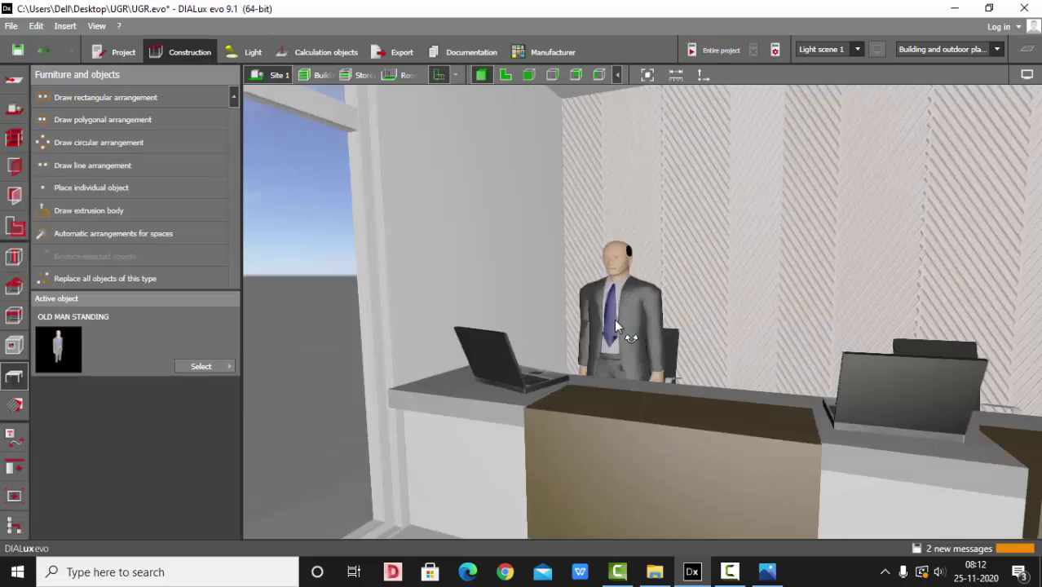
Step: Return to the calculation objects and check the reception surface's UGR settings and height against the standing man behind the desk
right_drag(614, 319, 590, 286)
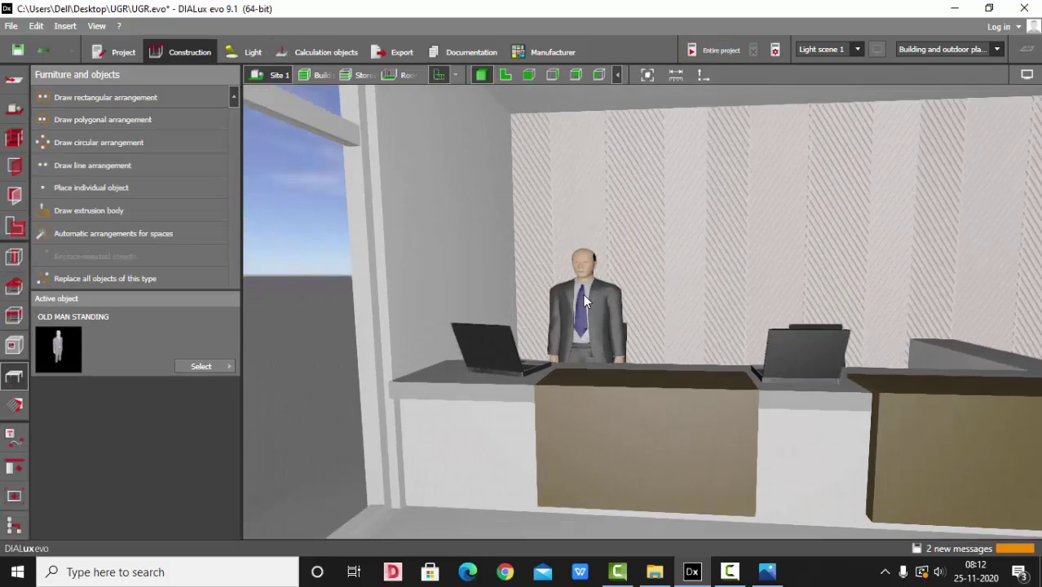
click(334, 55)
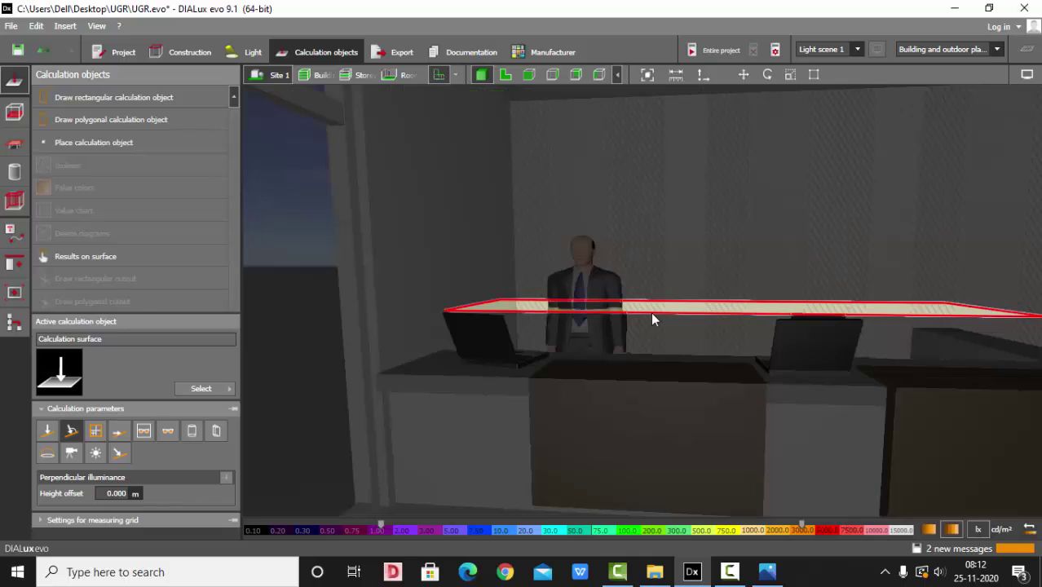
click(652, 314)
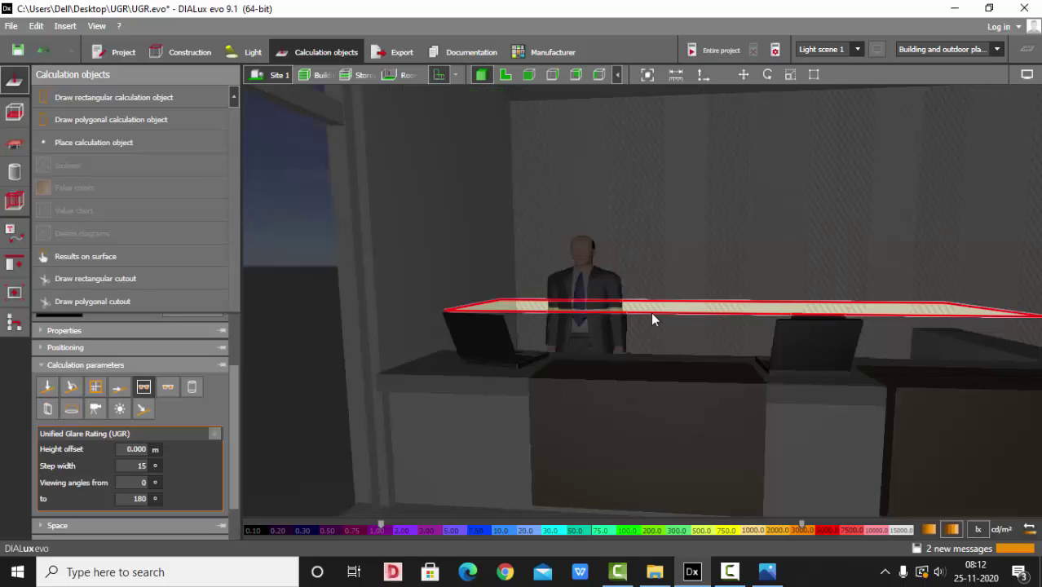
key(Escape)
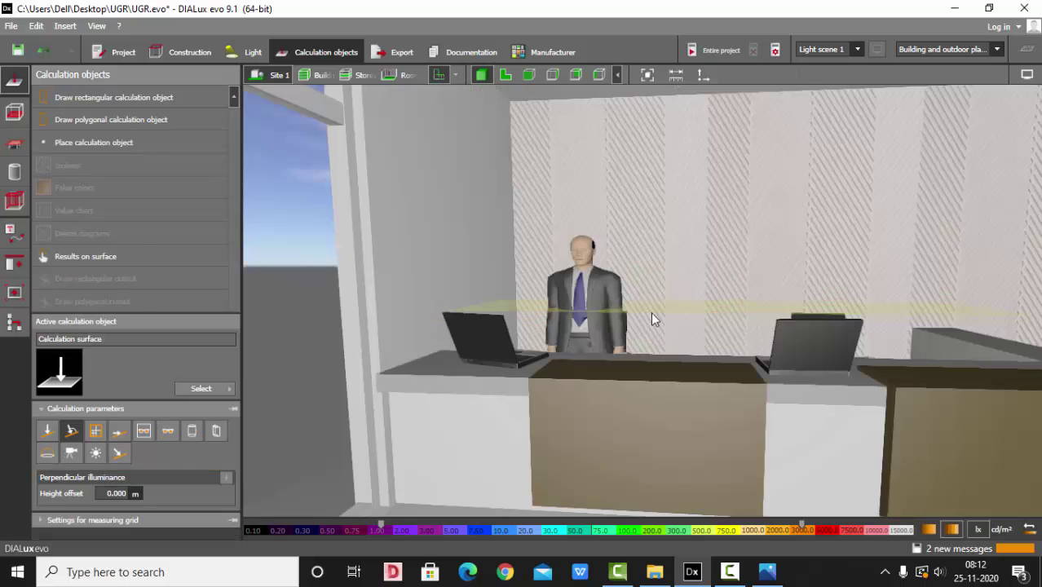
drag(685, 330, 677, 334)
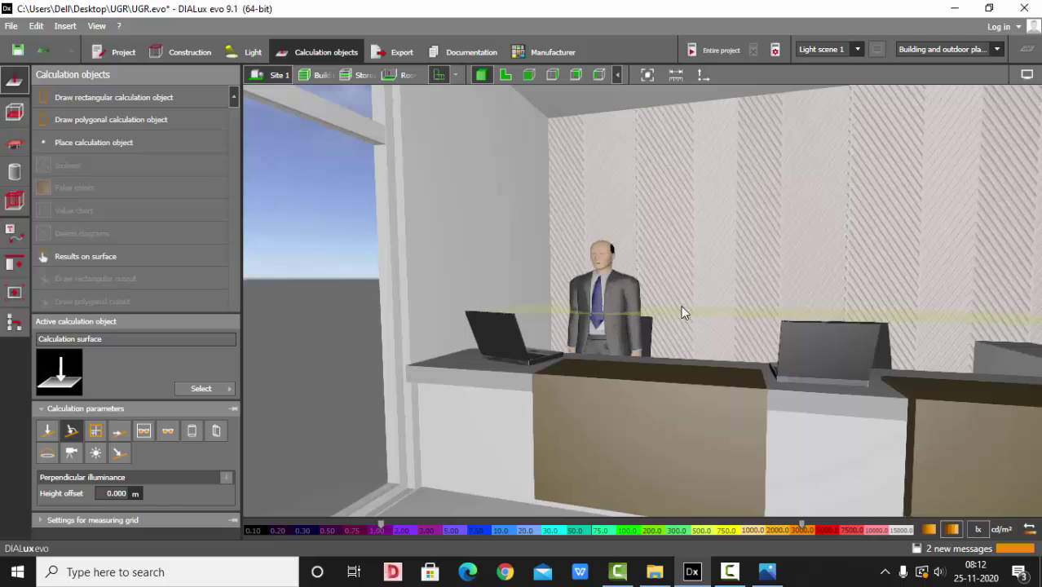
Step: Check the reception calculation surface's UGR settings and its positioning height, and deselect it
click(742, 317)
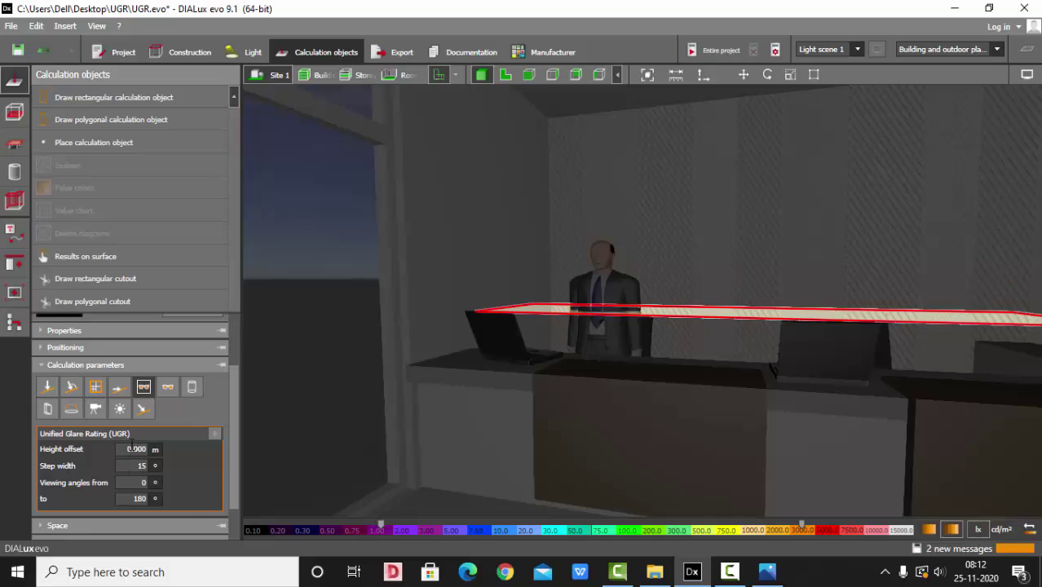
scroll(85, 437, up, 1)
click(98, 425)
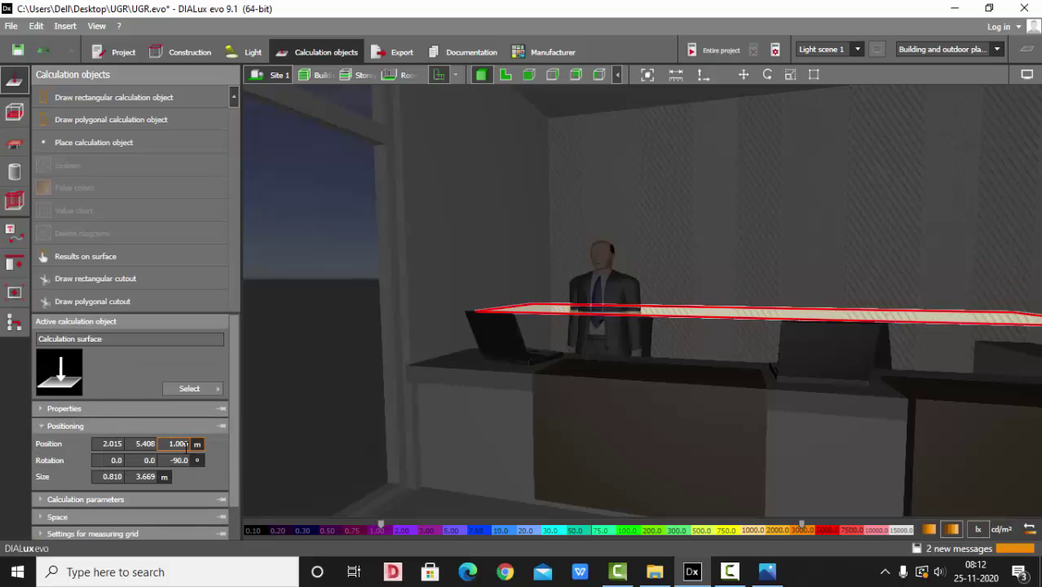
click(300, 428)
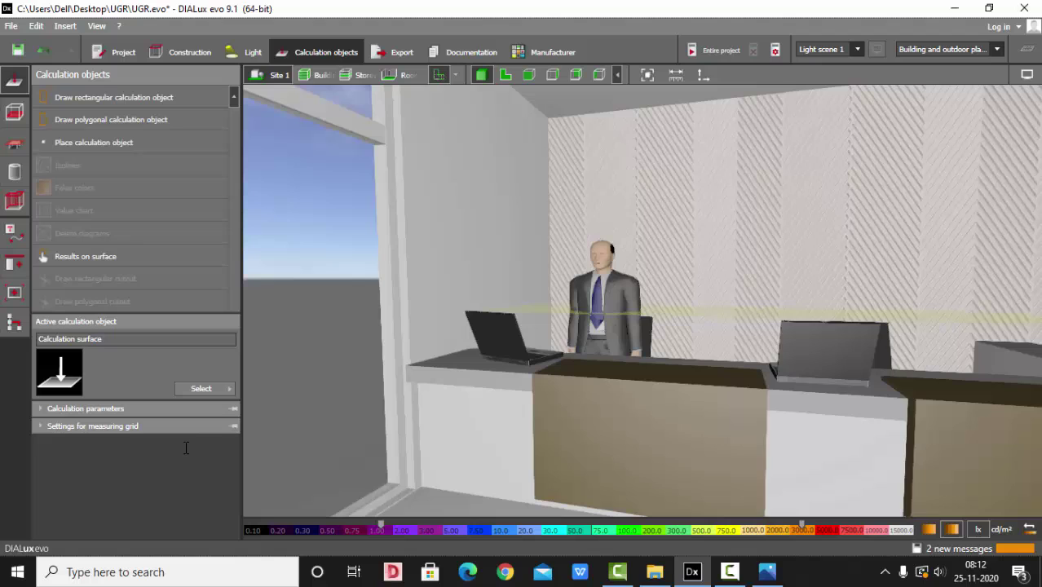
Step: Set the UGR height offset of the reception calculation surface to 0.6 m and deselect the surface
click(694, 308)
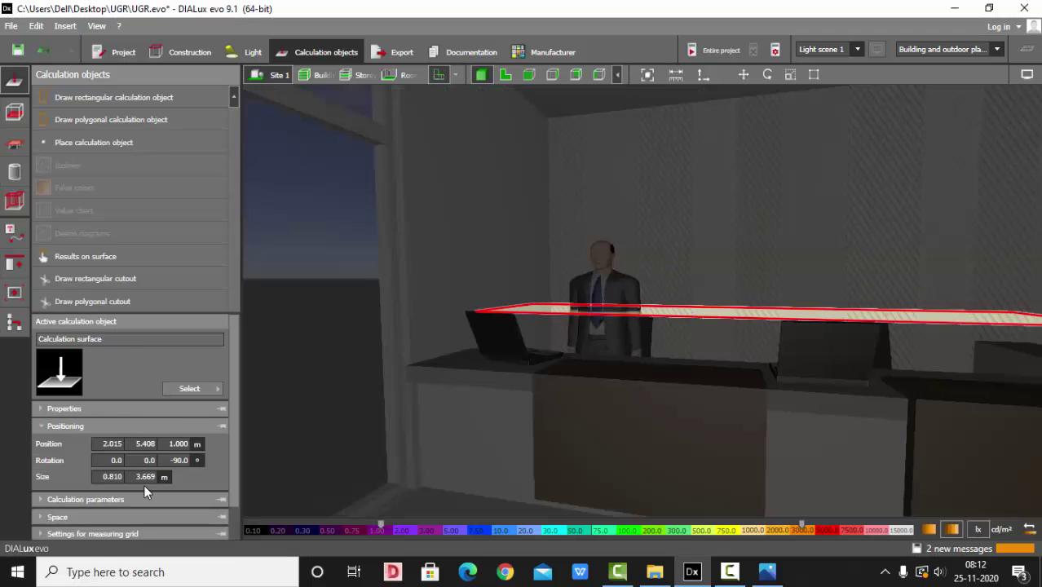
scroll(142, 489, down, 1)
click(150, 461)
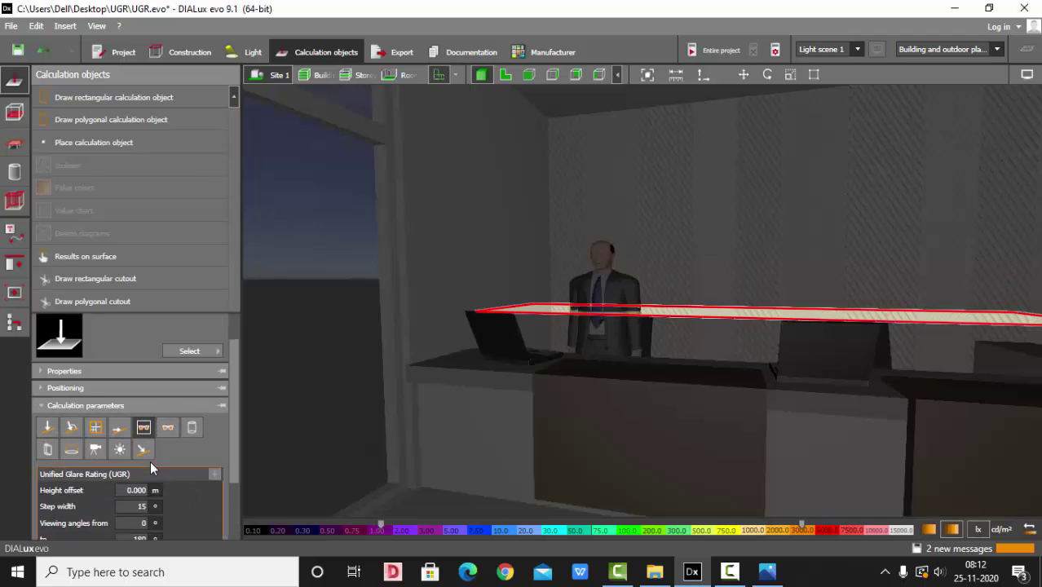
scroll(161, 463, down, 2)
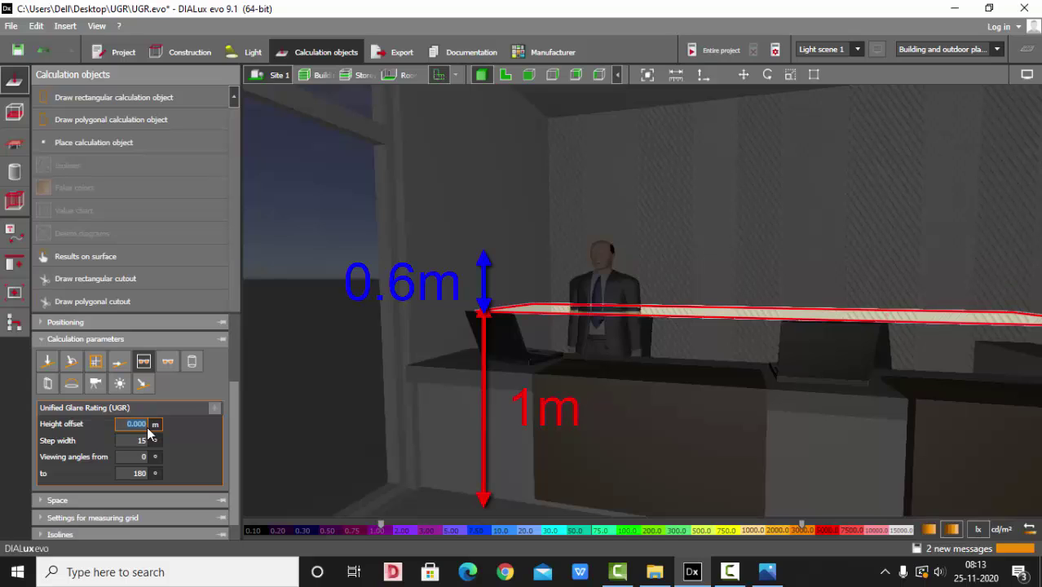
text(0.6)
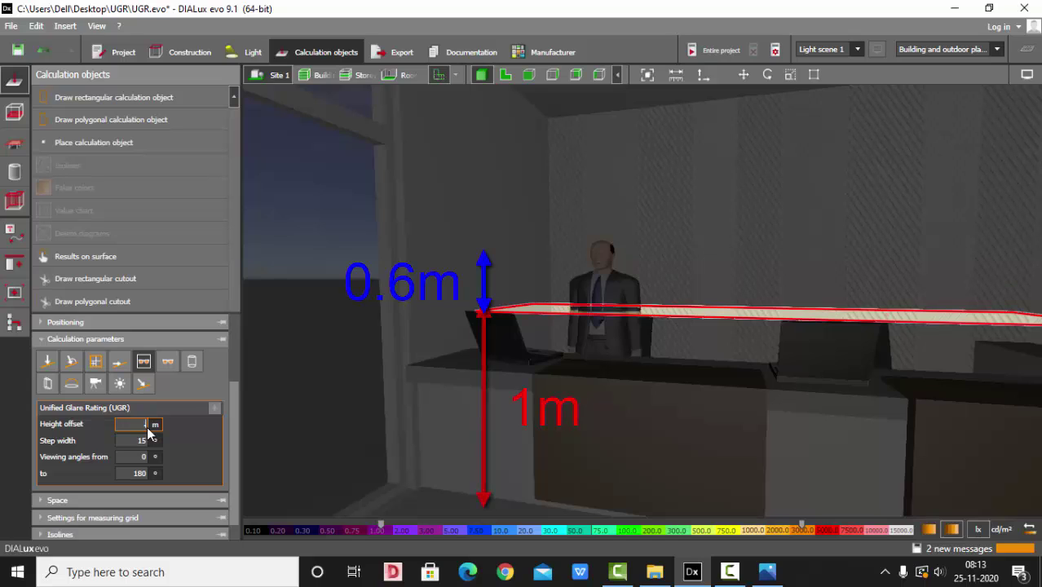
key(Return)
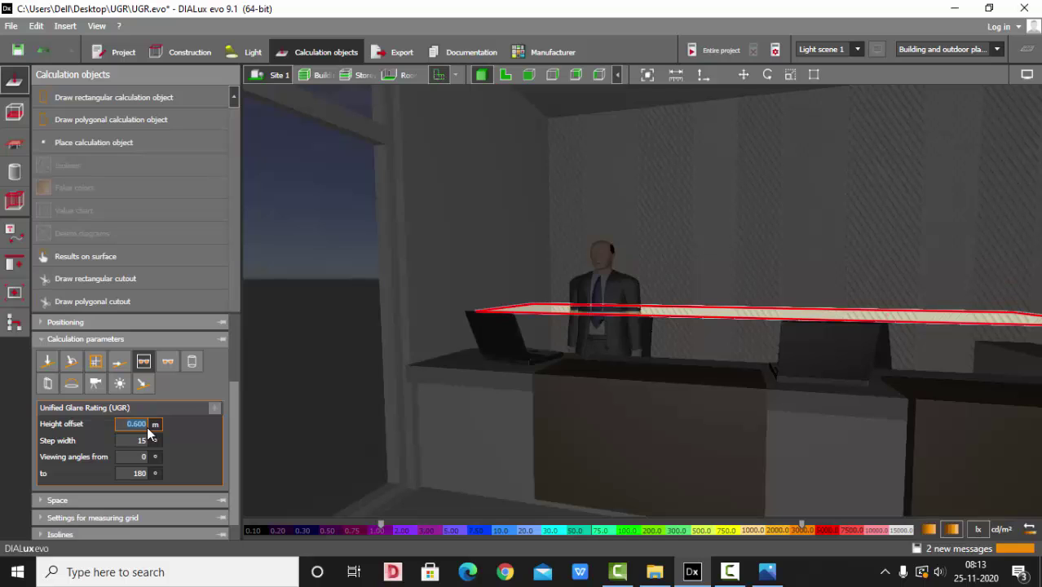
key(Escape)
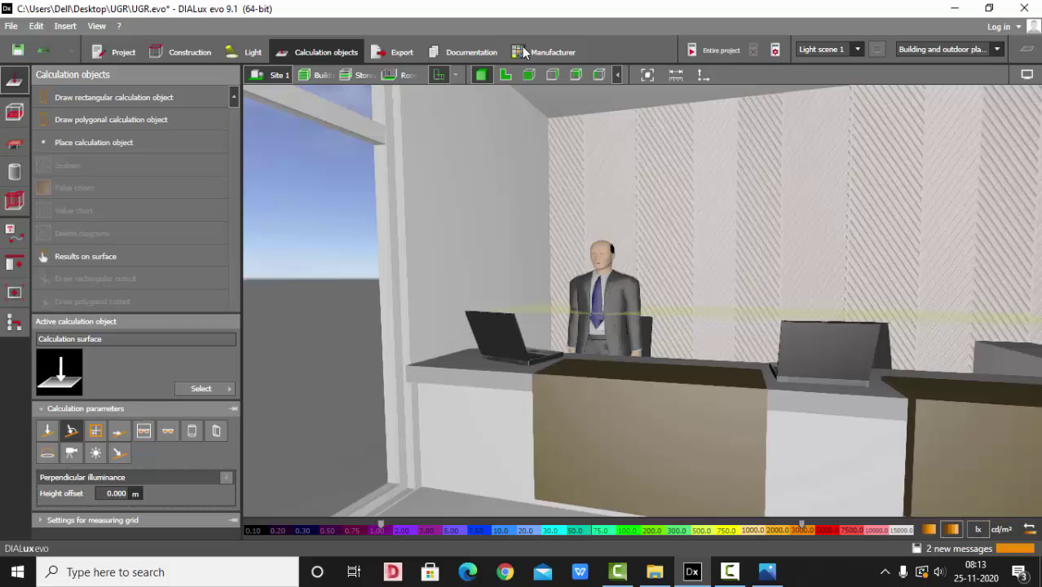
Step: Calculate the entire project and review the UGR results around the reception desk and standing man
click(693, 52)
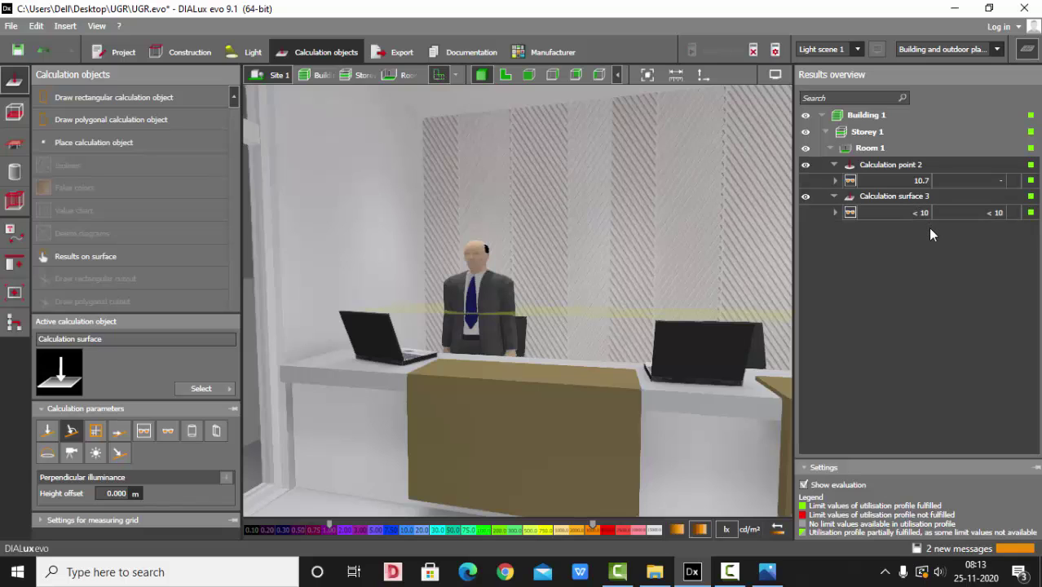
scroll(565, 318, down, 2)
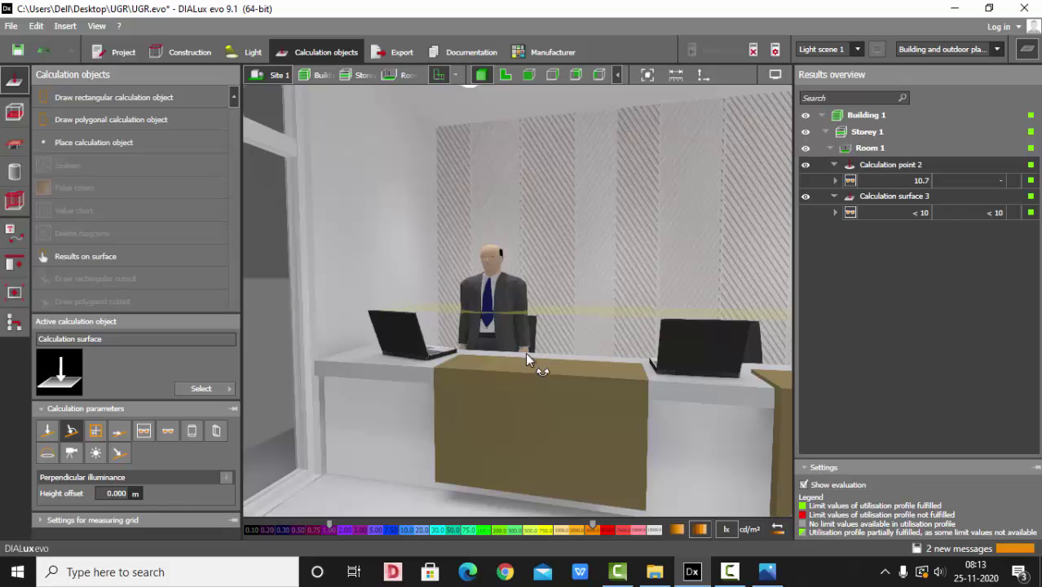
scroll(535, 355, down, 3)
Step: Open the documentation of Room 1's calculation objects without saving the project, and read through the layout and UGR result pages
click(445, 56)
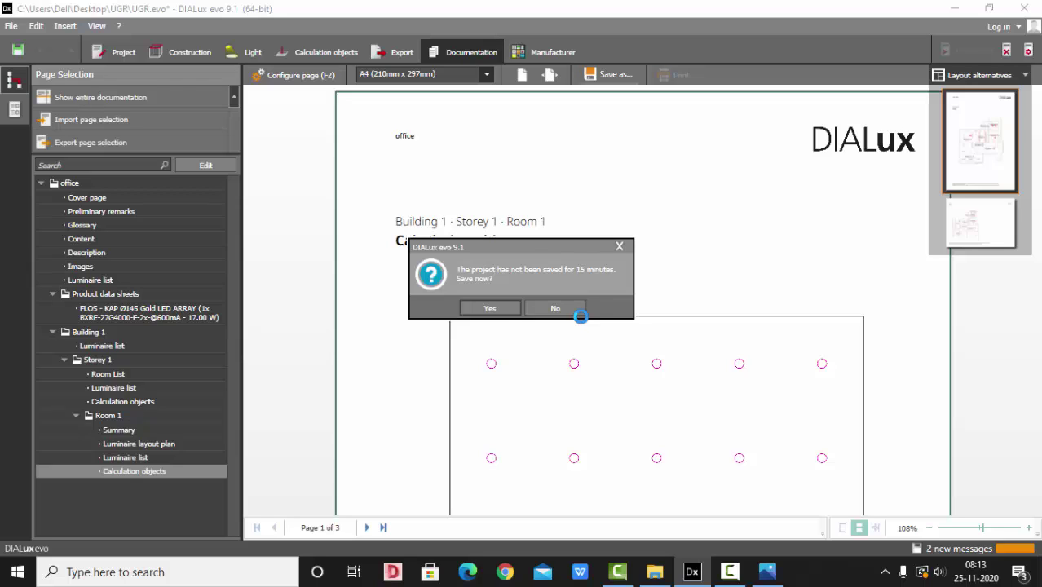
click(559, 307)
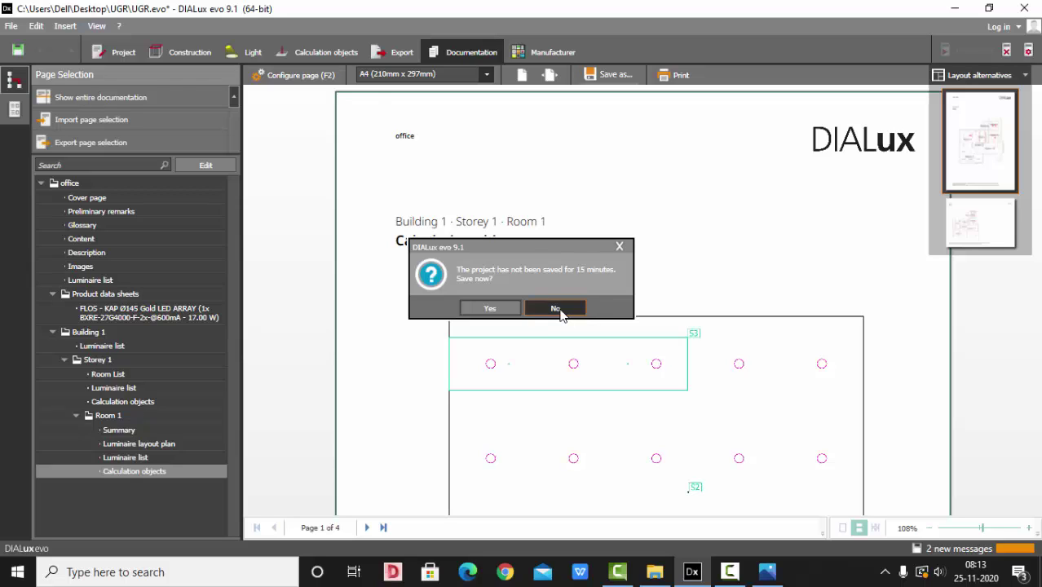
scroll(558, 294, up, 3)
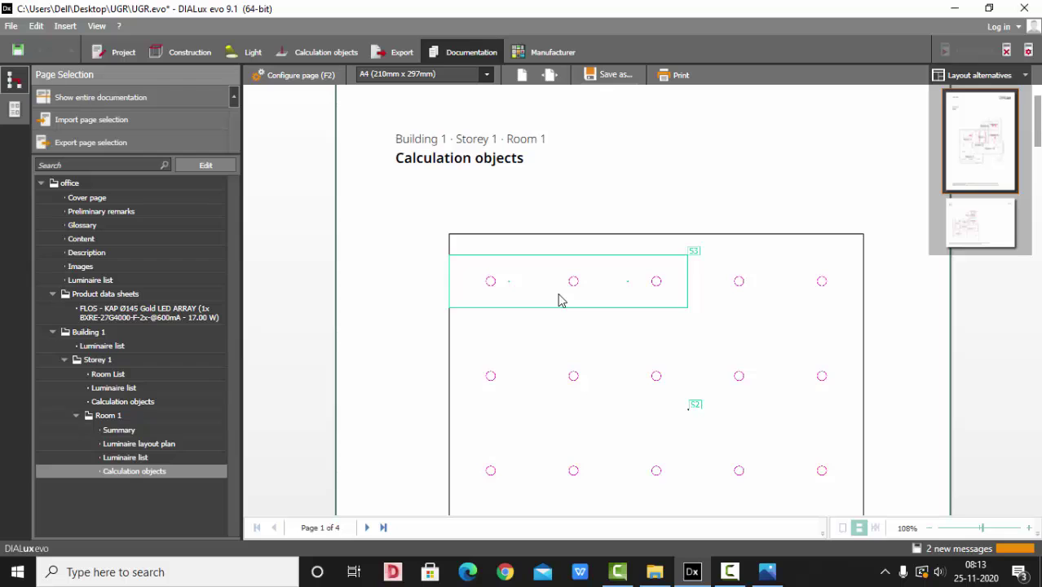
scroll(559, 294, down, 9)
scroll(559, 300, down, 8)
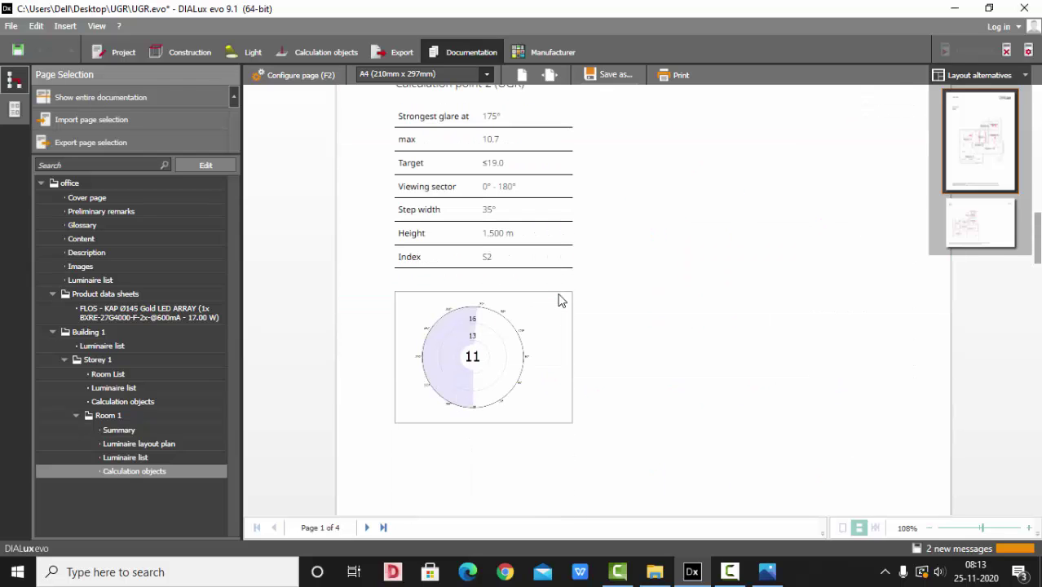
scroll(558, 300, down, 3)
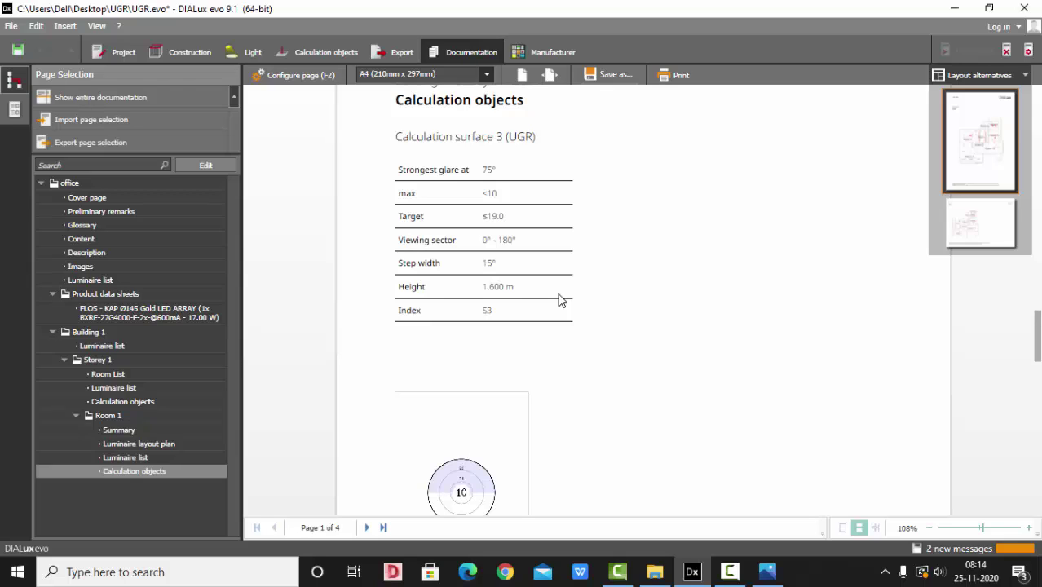
Step: Compare the documented UGR values, heights and glare diagrams of the calculation point and the reception surface
scroll(544, 279, down, 10)
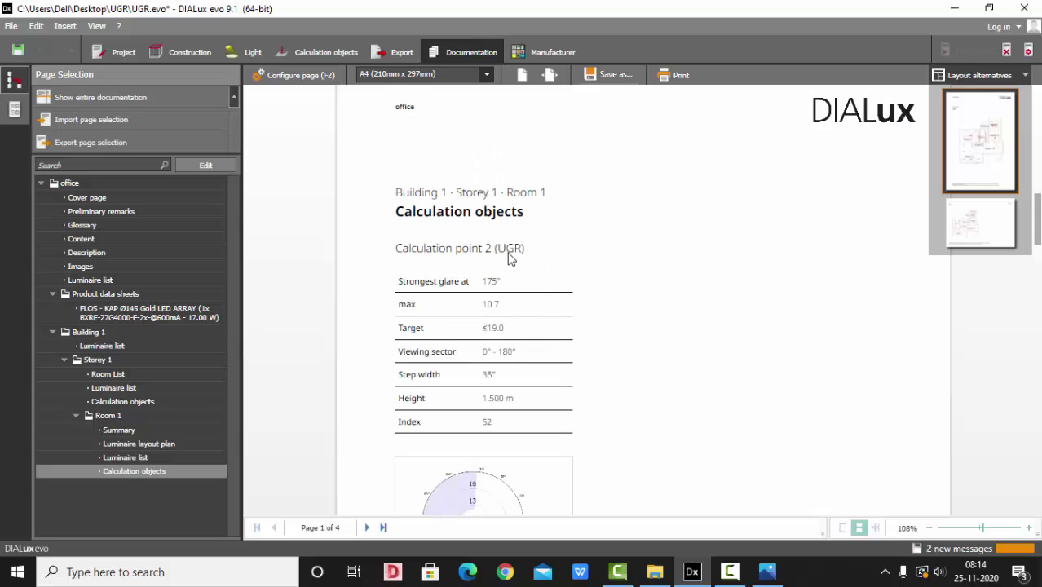
scroll(503, 276, down, 4)
scroll(503, 275, down, 5)
scroll(464, 199, up, 1)
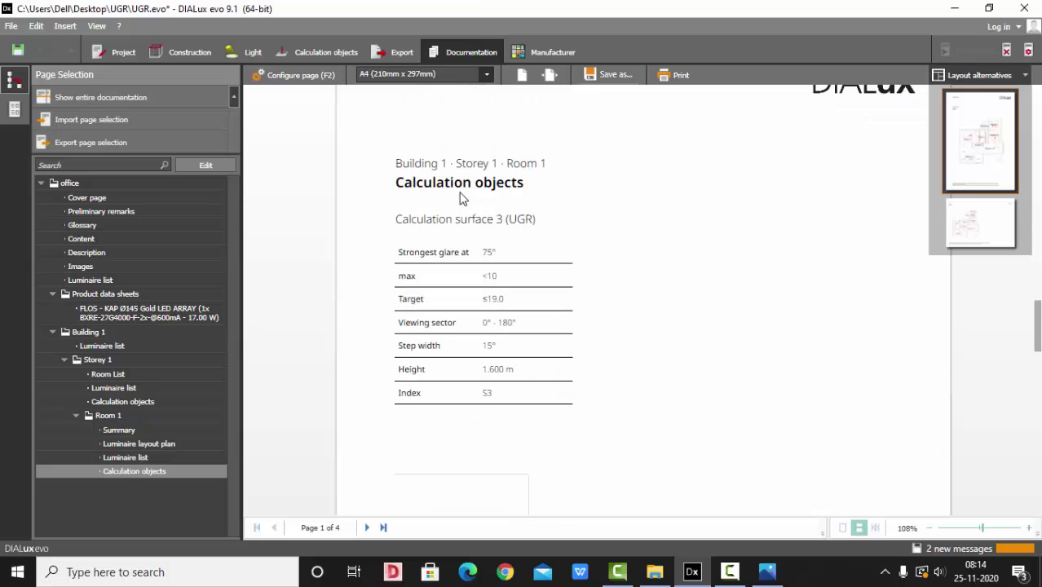
scroll(534, 249, down, 4)
scroll(522, 253, up, 1)
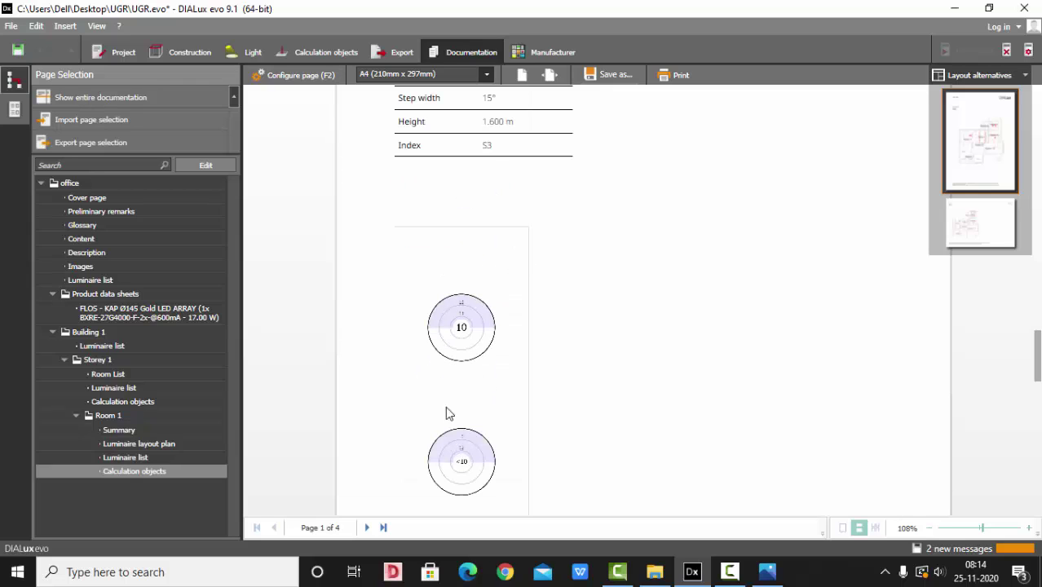
scroll(506, 347, up, 3)
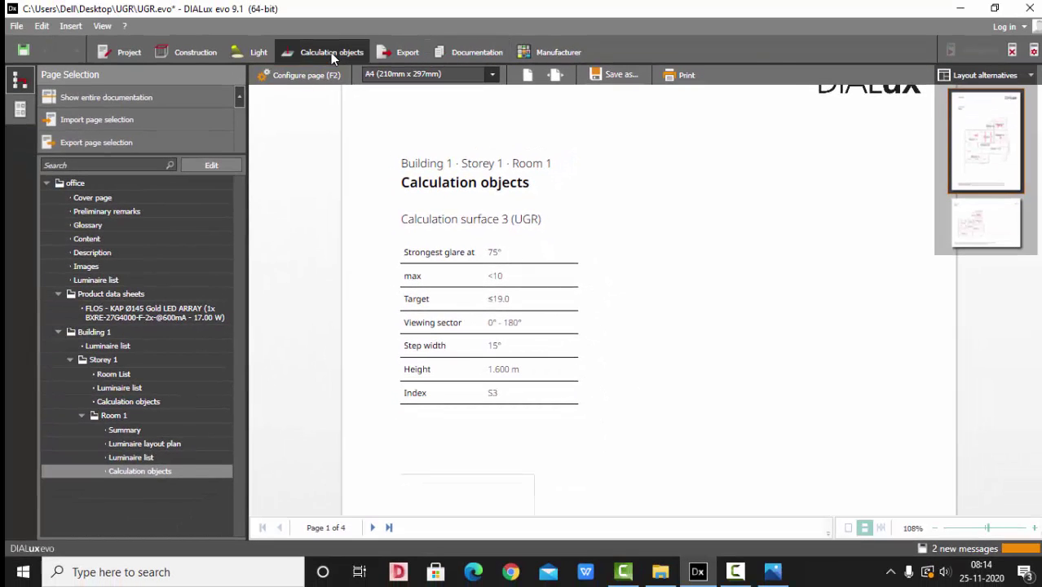
Step: Return to the calculation objects, hide the results overview and inspect the seating area, standing figures and reception desk in 3D
click(330, 52)
click(1031, 49)
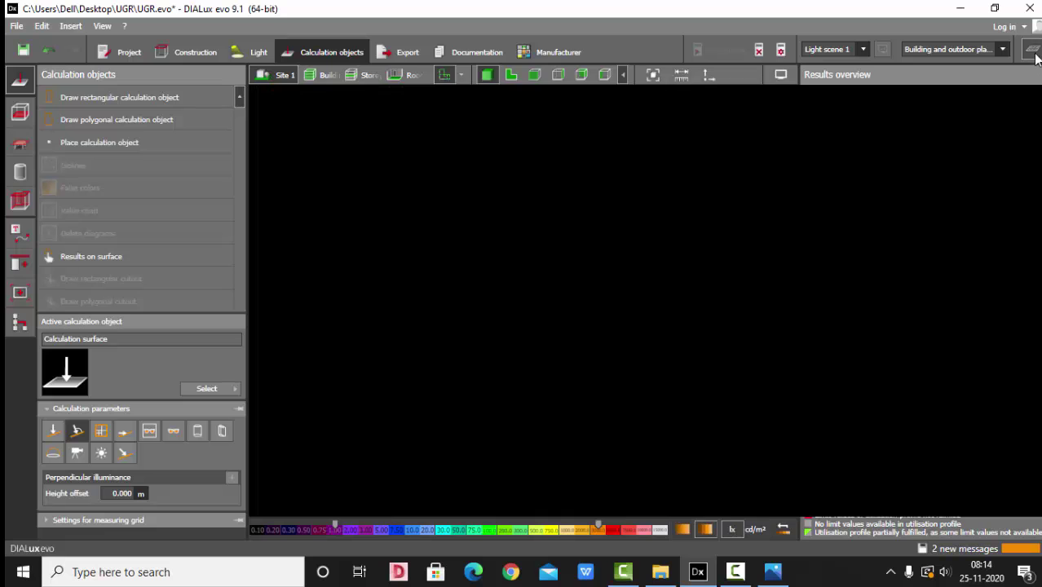
right_drag(912, 297, 848, 330)
scroll(816, 318, down, 3)
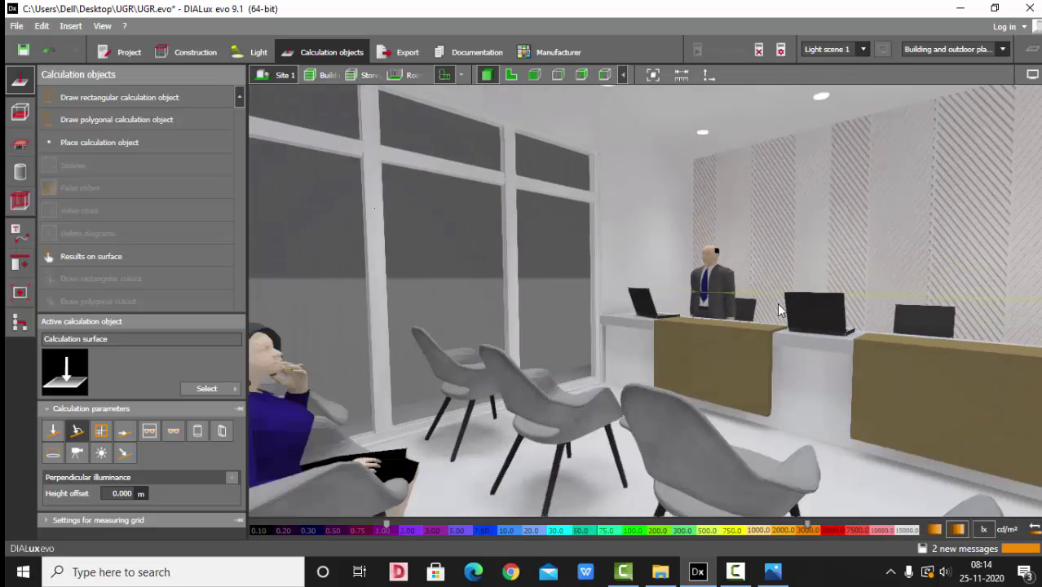
right_drag(781, 308, 533, 366)
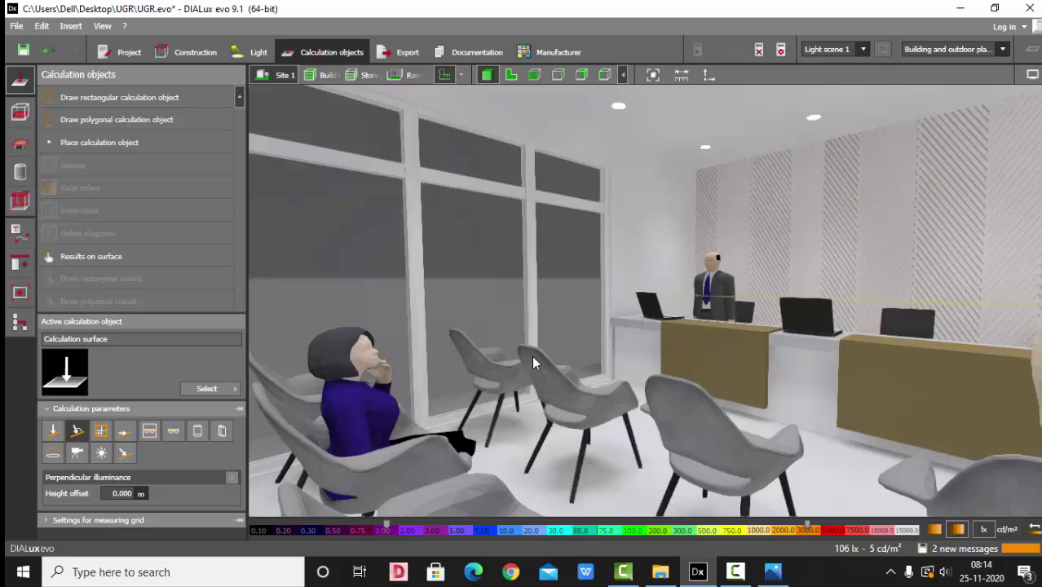
scroll(351, 285, down, 3)
scroll(608, 262, up, 3)
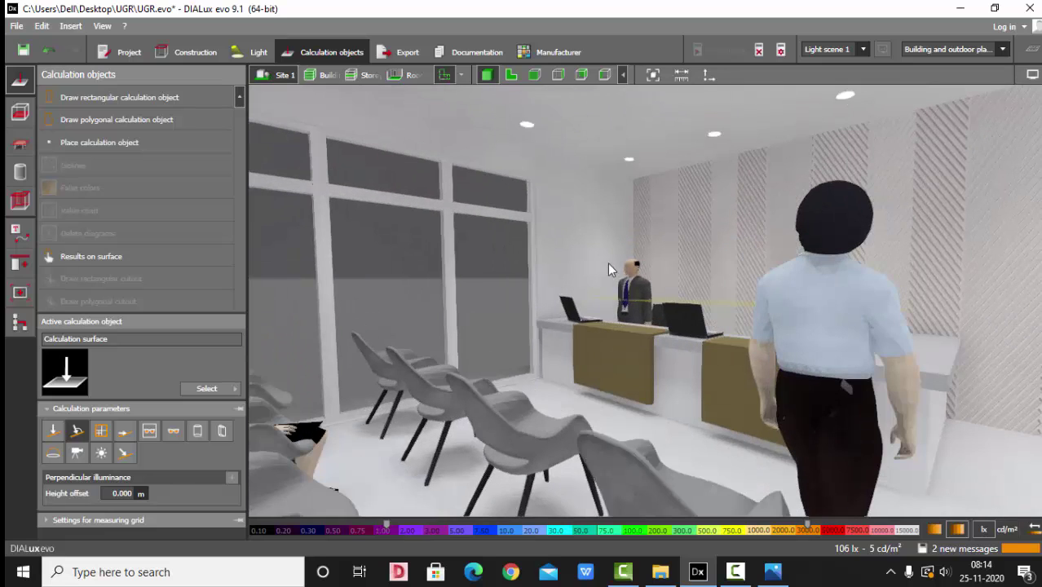